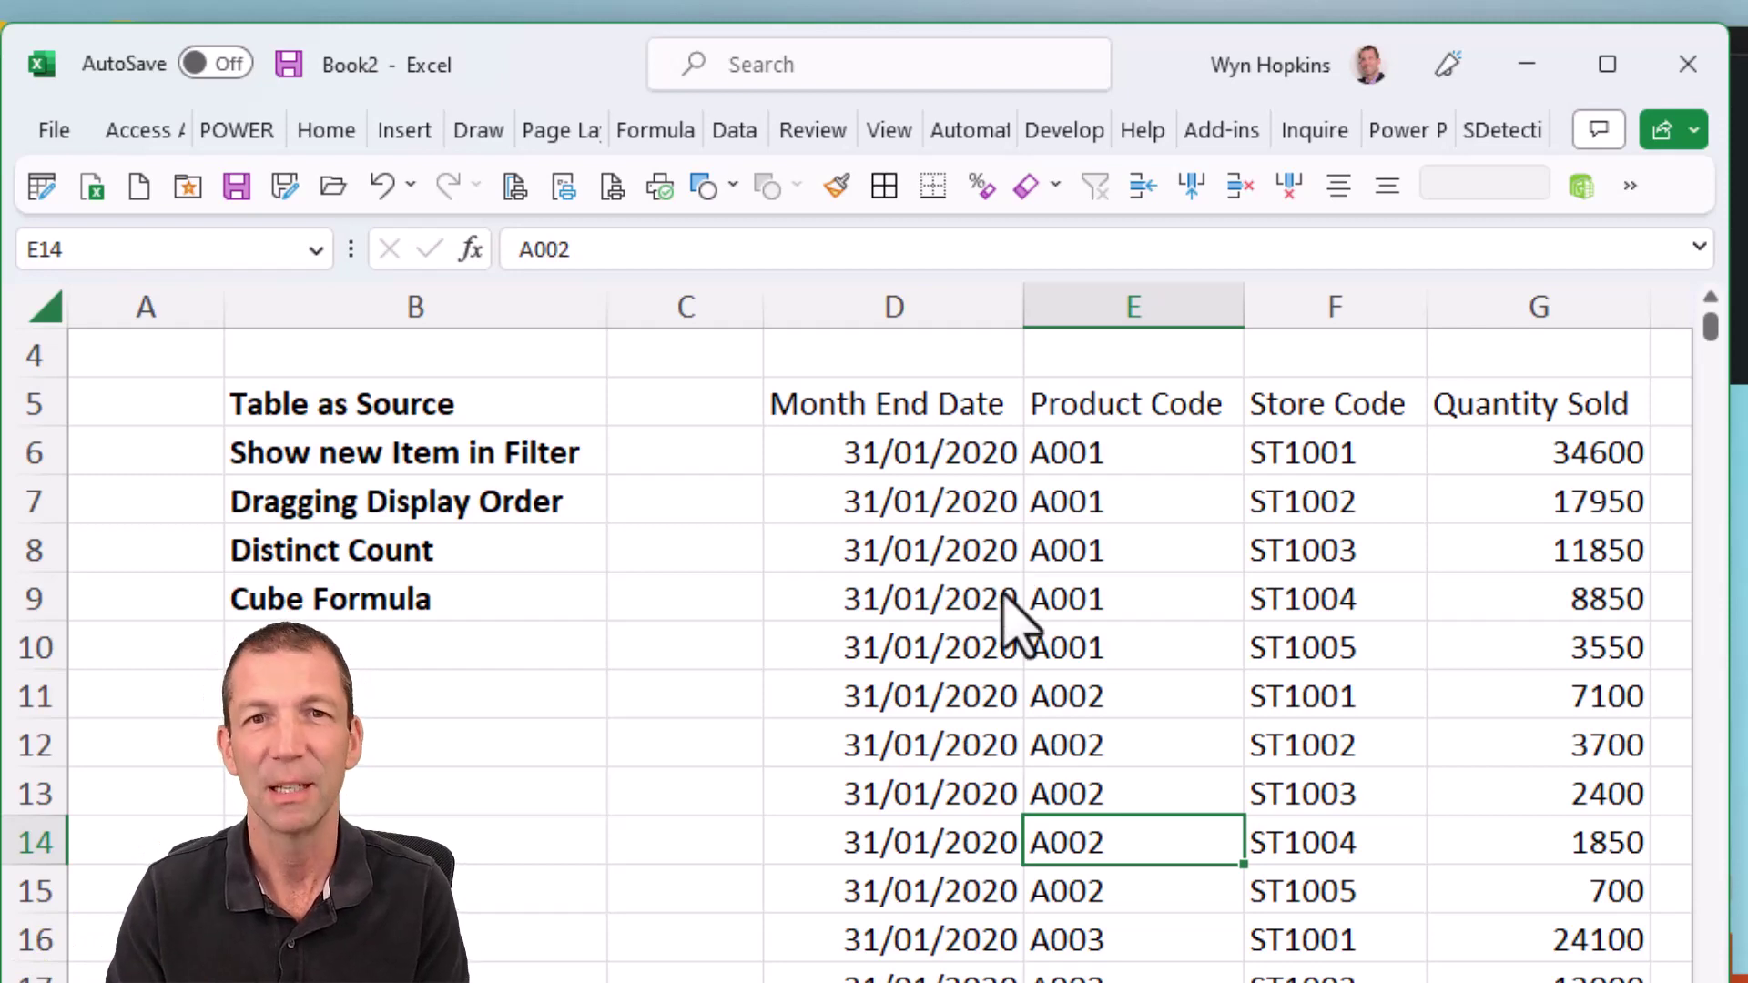
Convert the sales data range into a table with headers.
left_click(1008, 498)
key("ctrl+t")
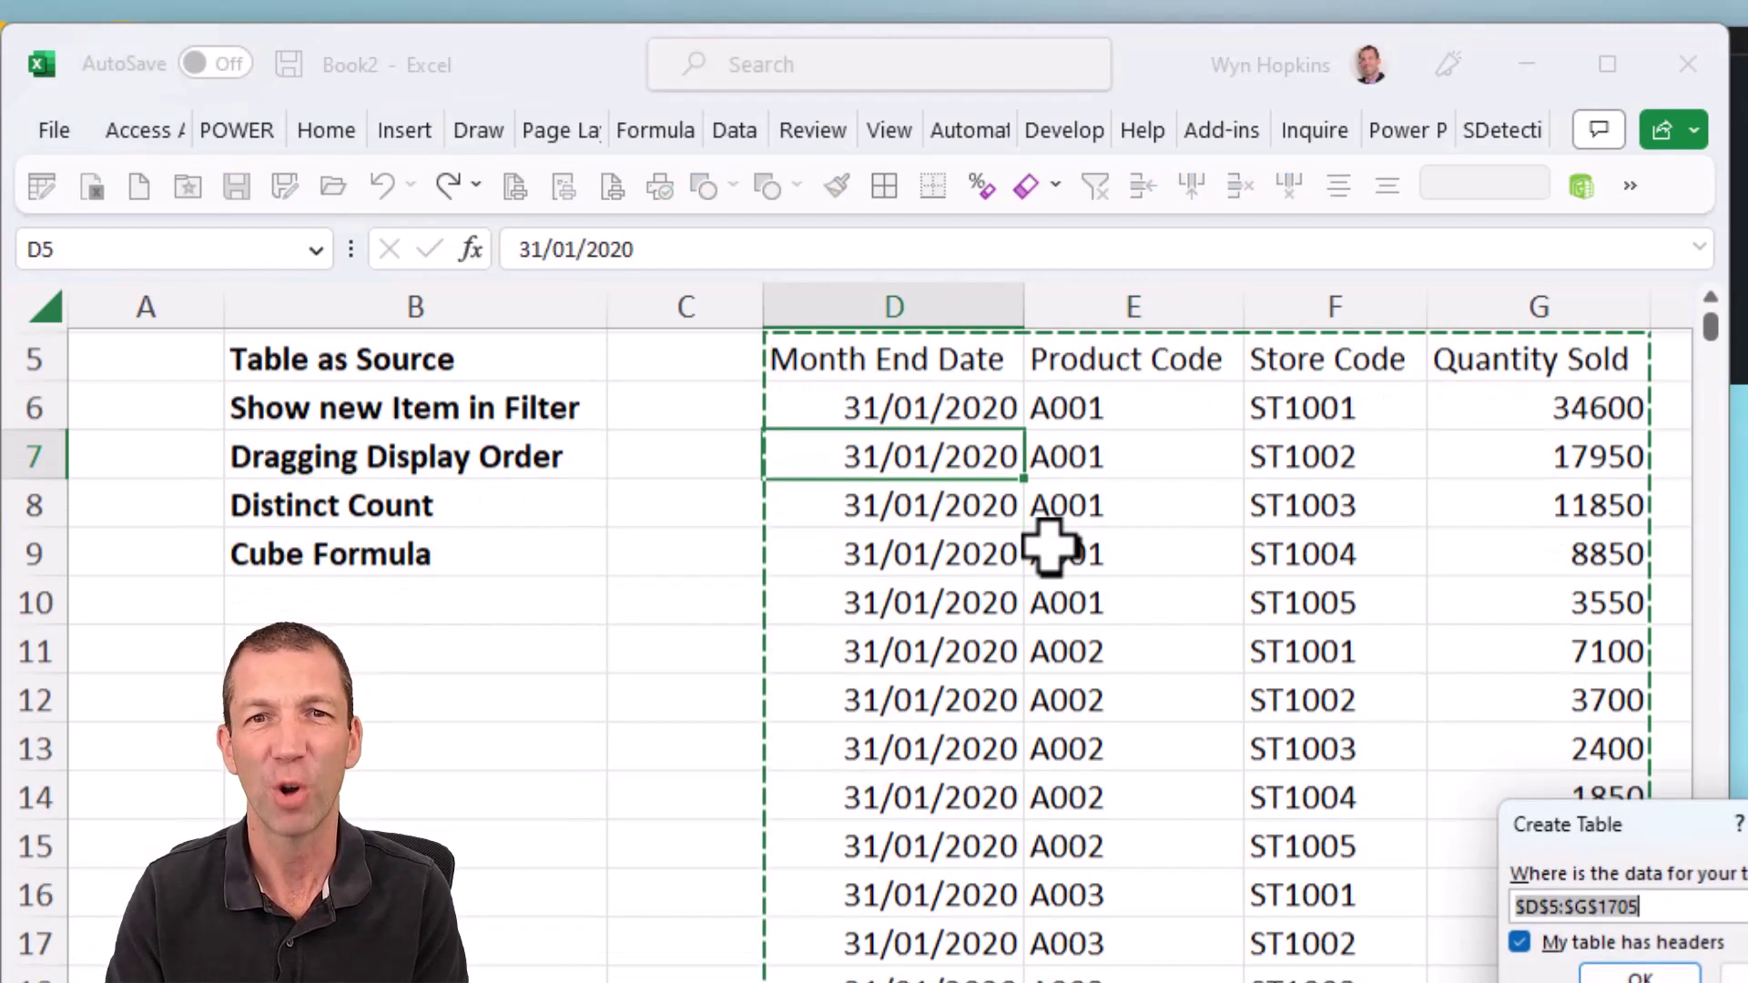
key("Return")
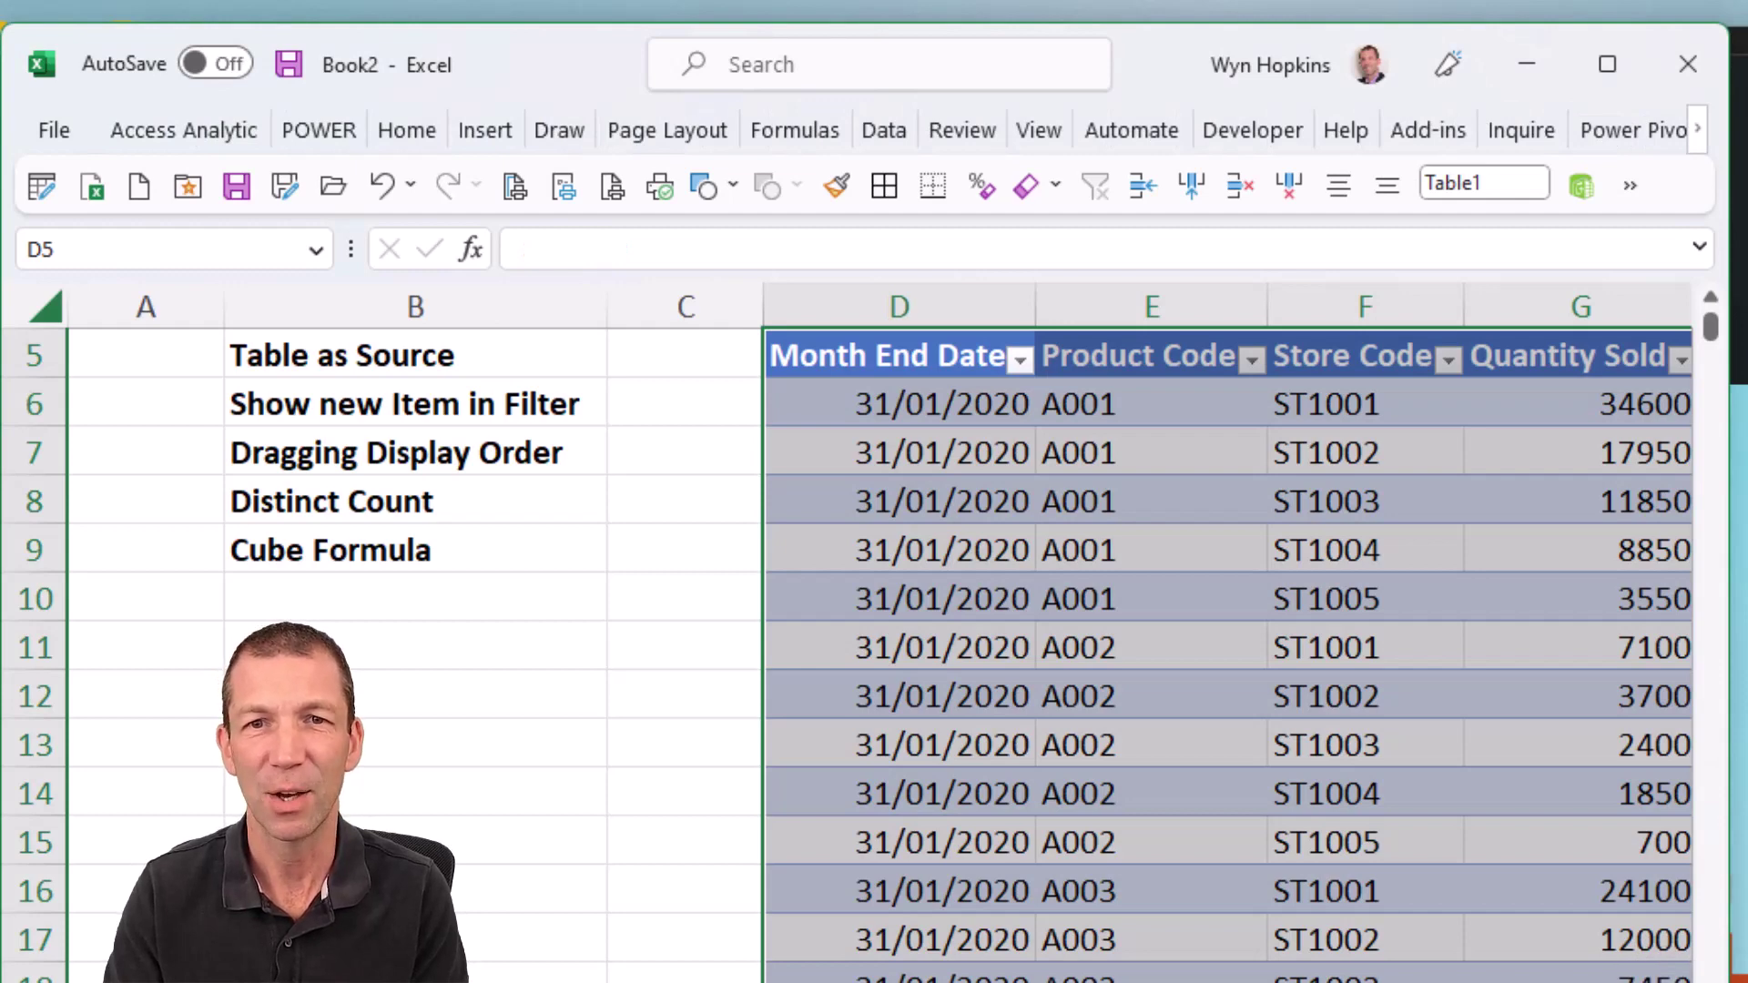
Create a PivotTable from the sales table on a new worksheet via Summarize with PivotTable.
scroll(874, 637, "right", 3)
scroll(874, 637, "up", 1)
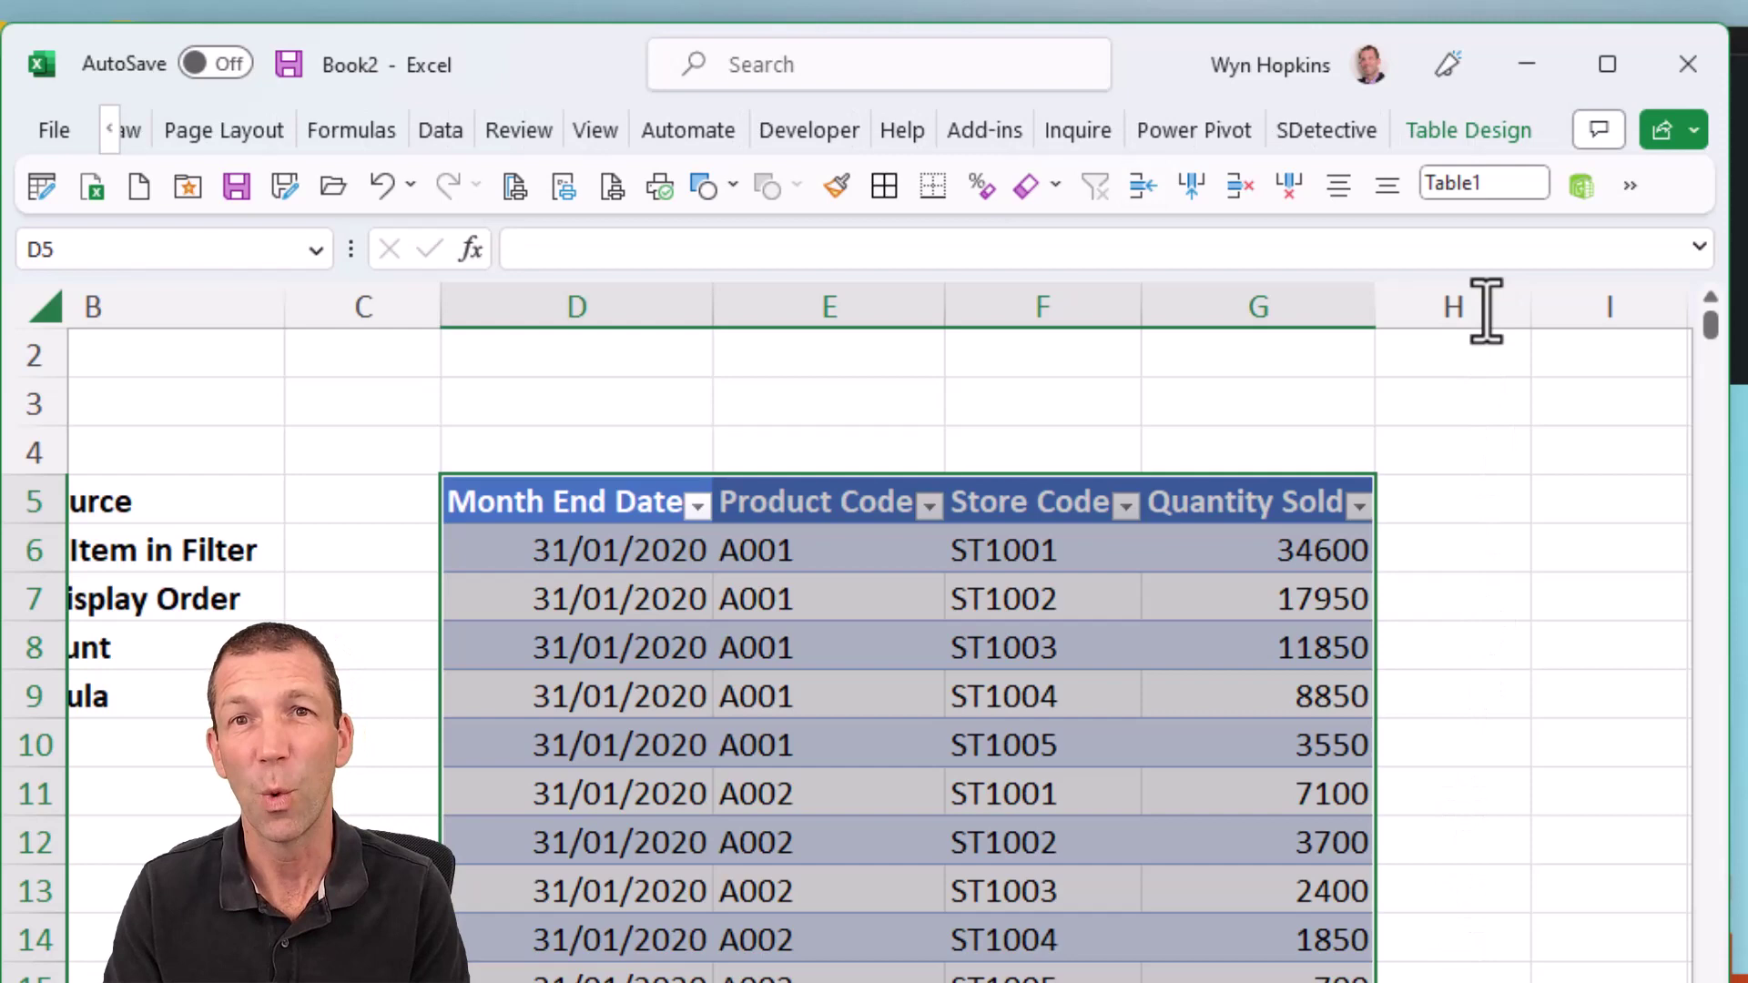
left_click(1486, 138)
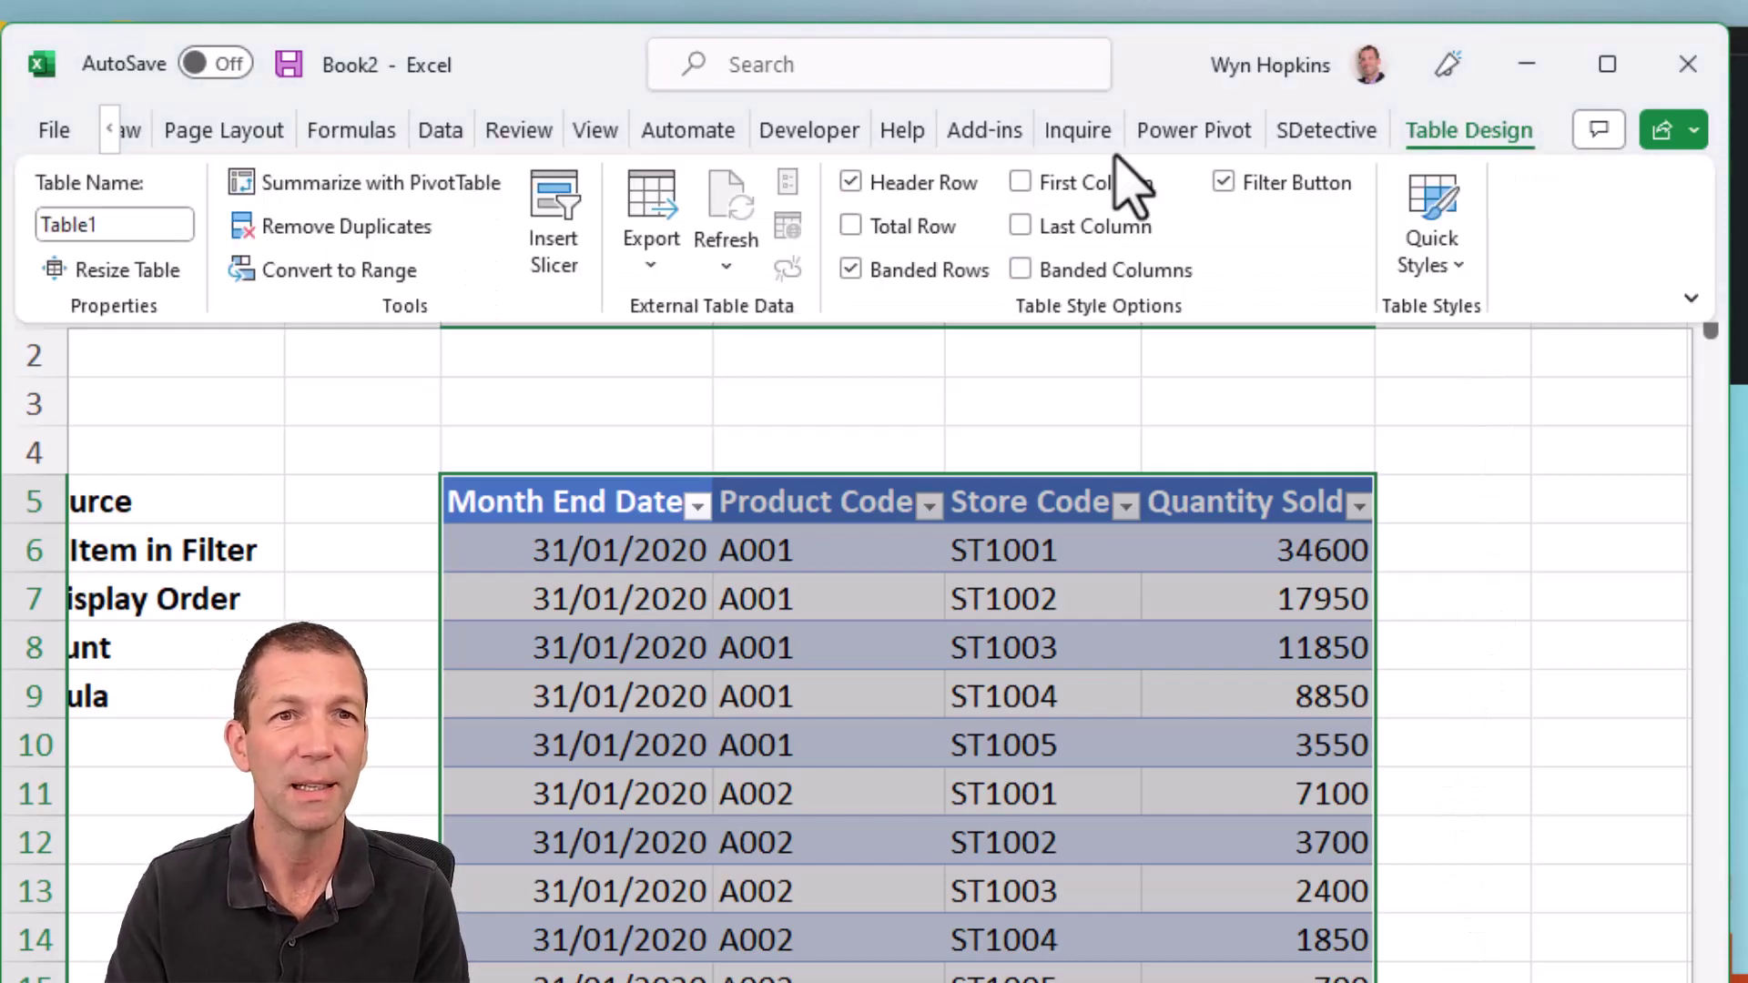
left_click(373, 183)
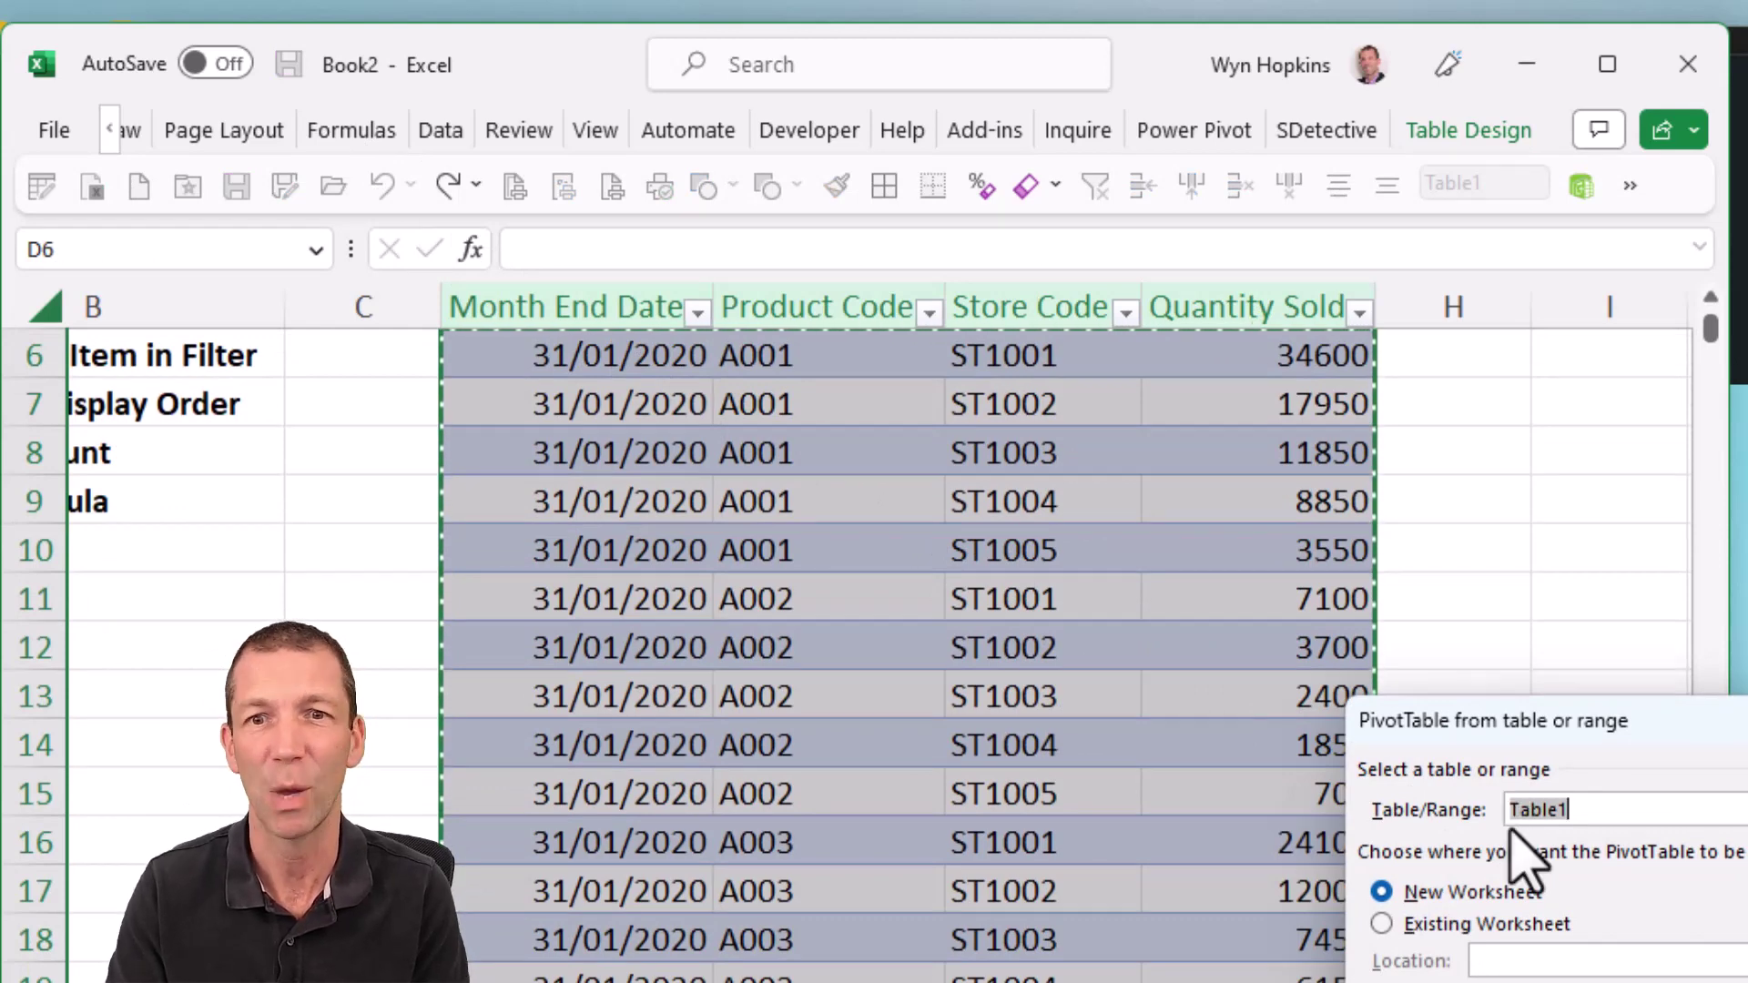
key("Return")
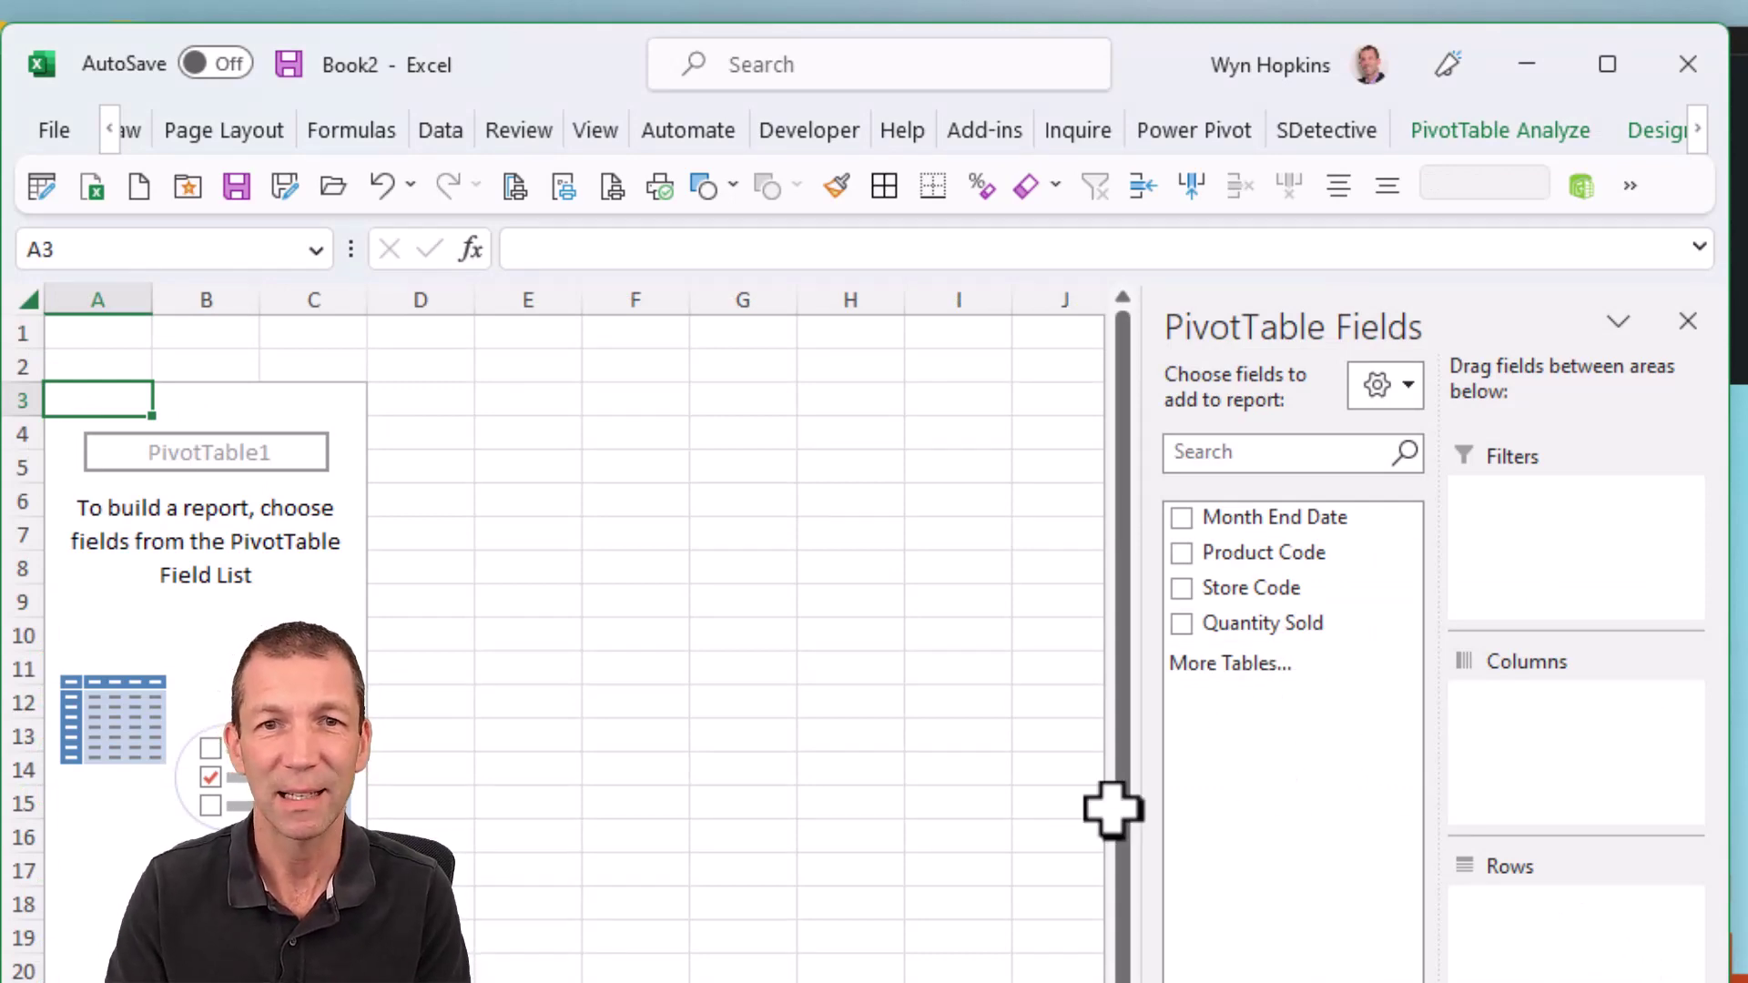
Add a Price header in H5 with the value 10 in H6.
key("ctrl+Page_Up")
scroll(1284, 671, "up", 2)
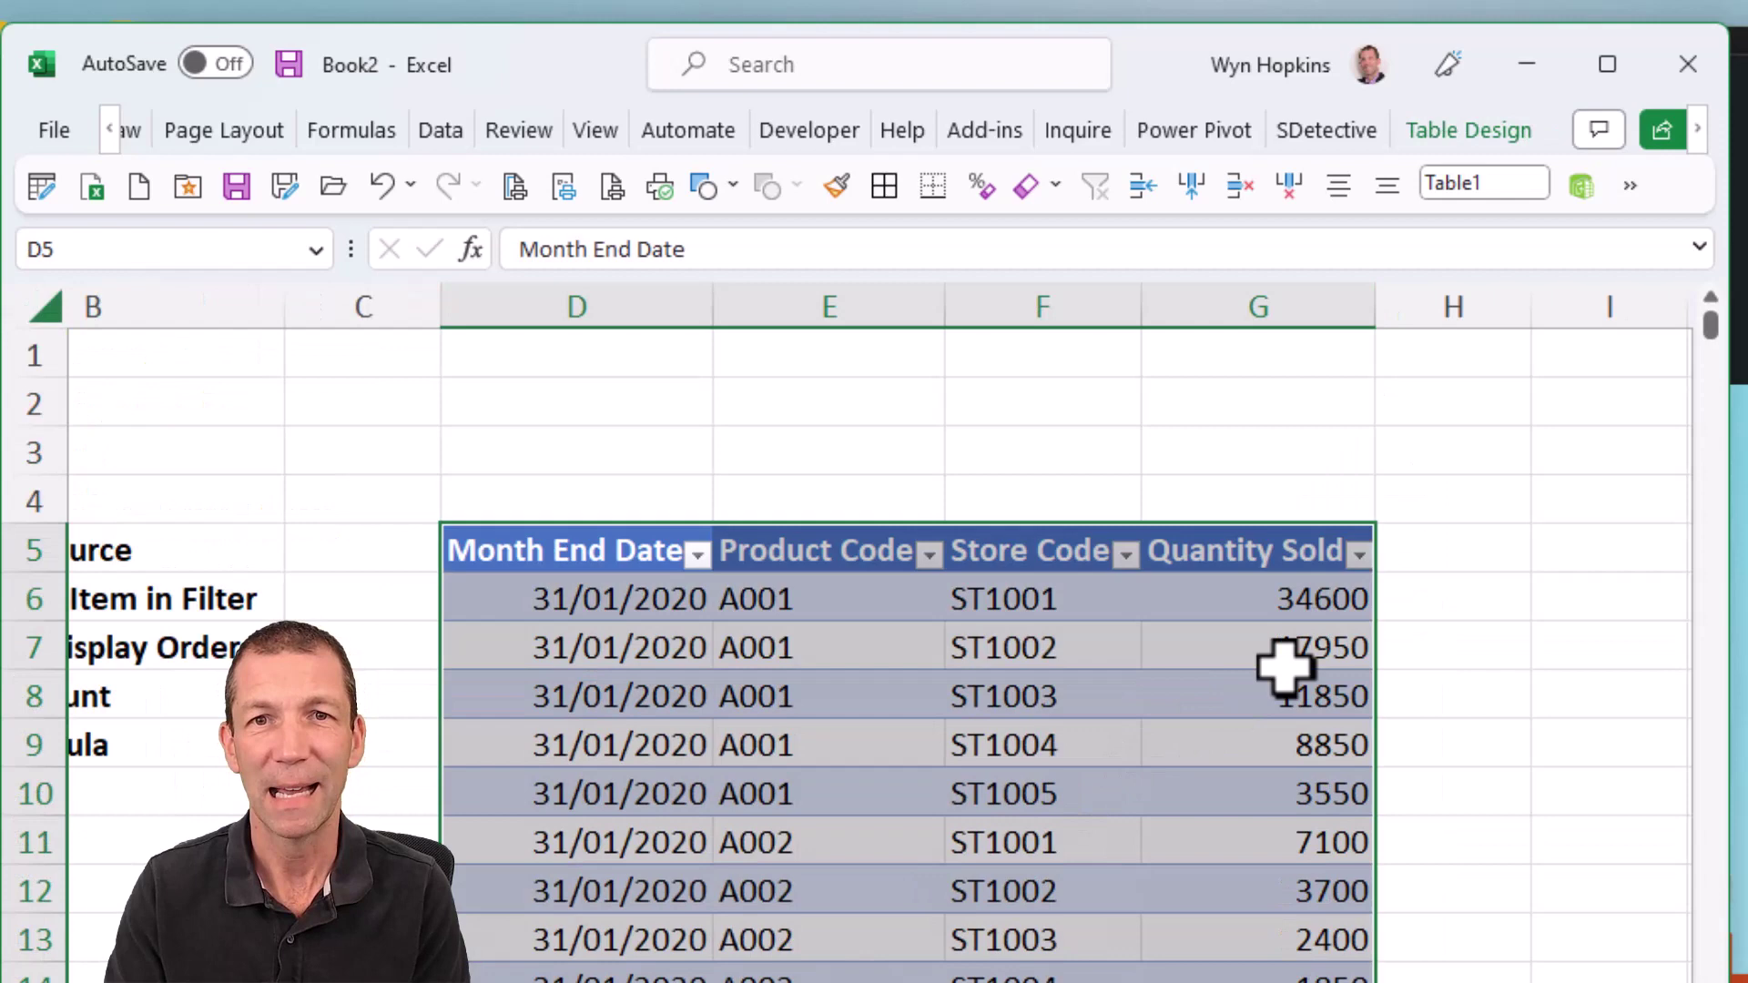
left_click(1451, 558)
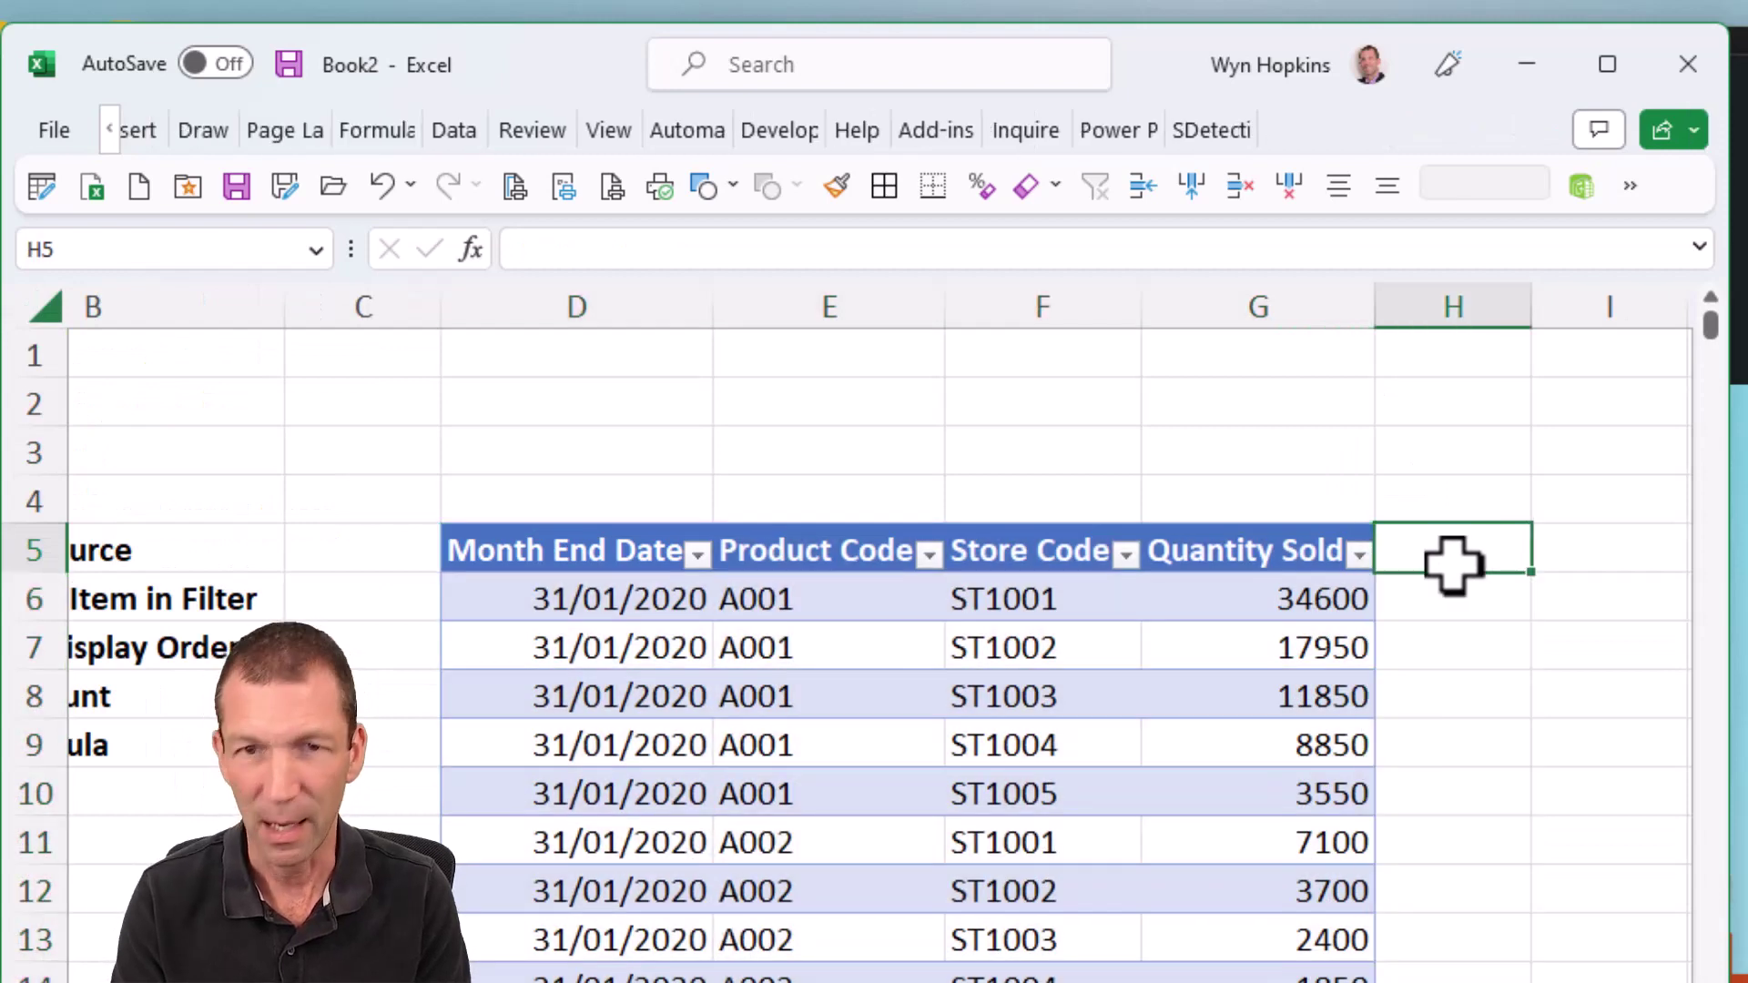
type("Price")
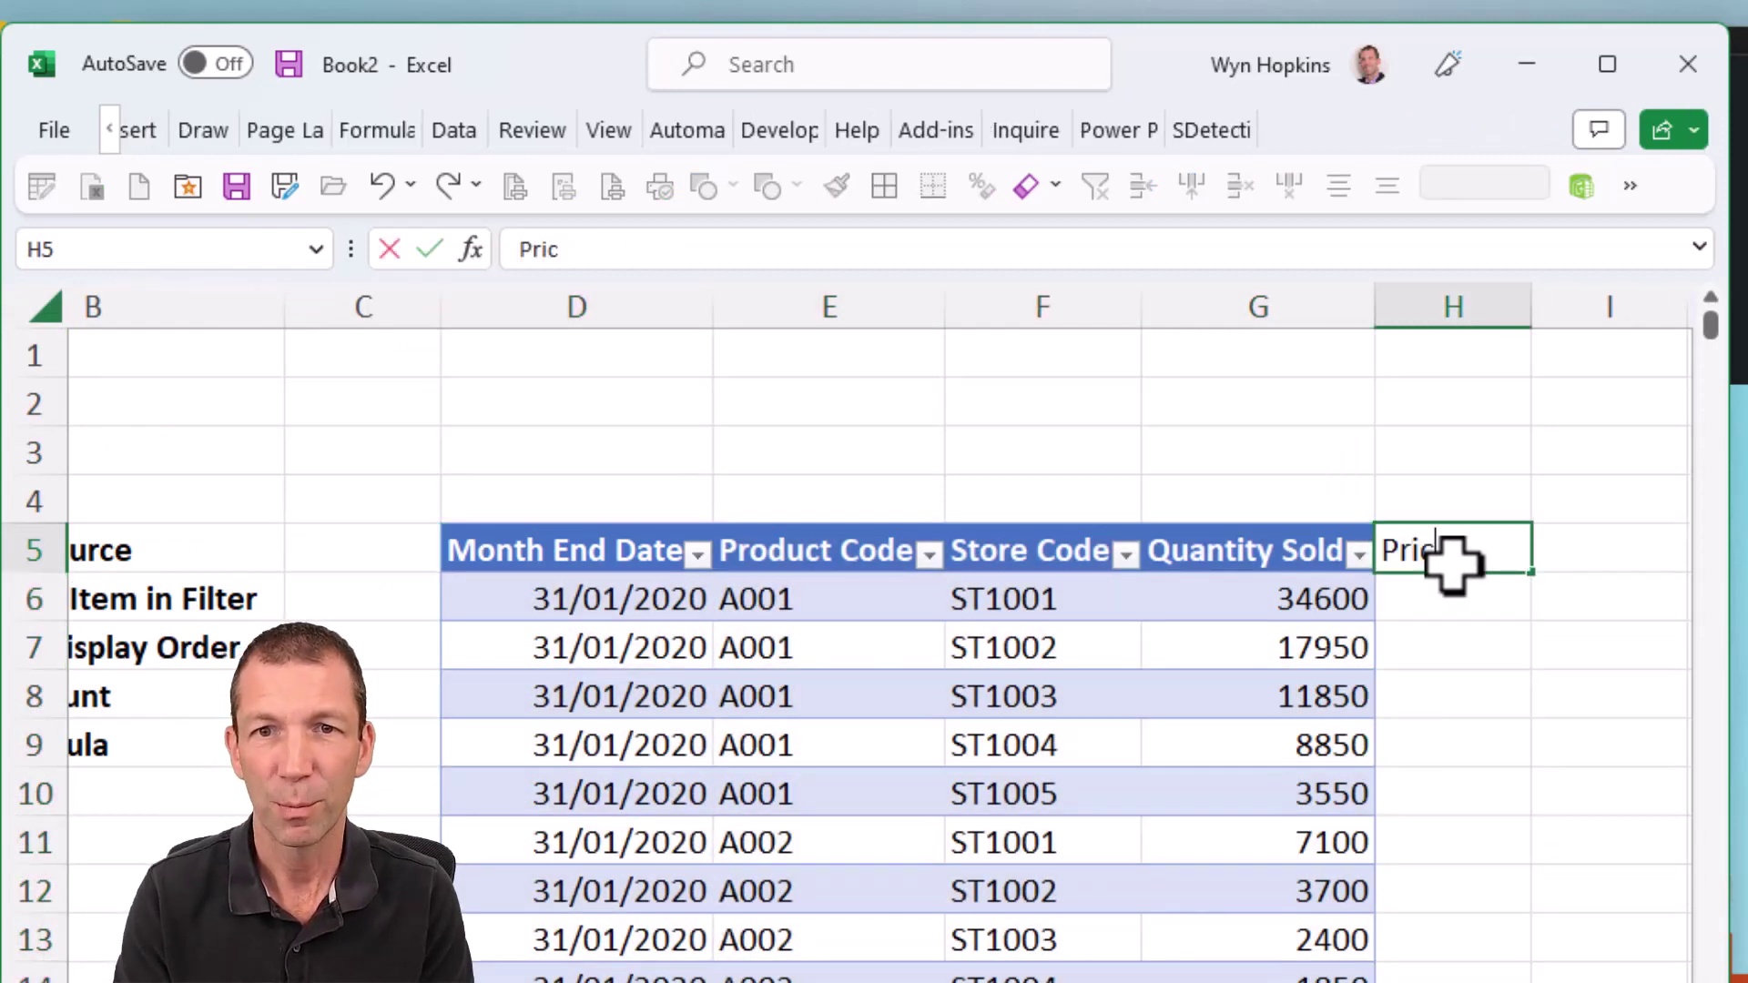
key("Return")
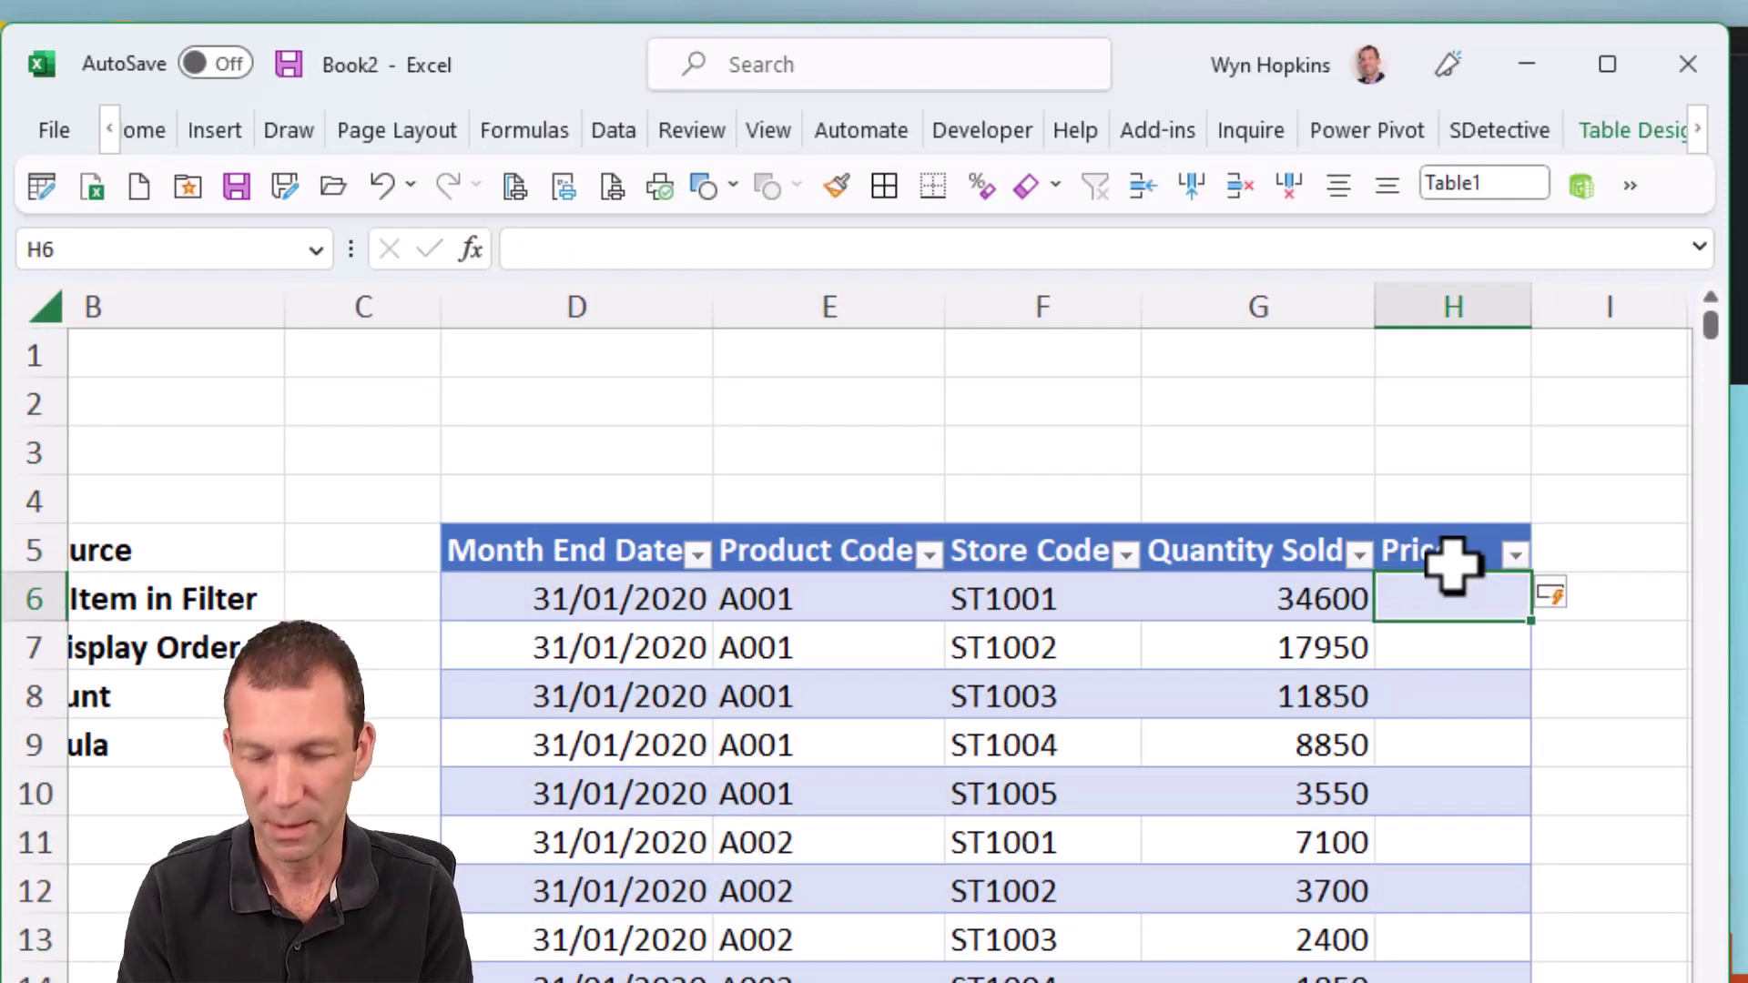
type("10")
key("Return")
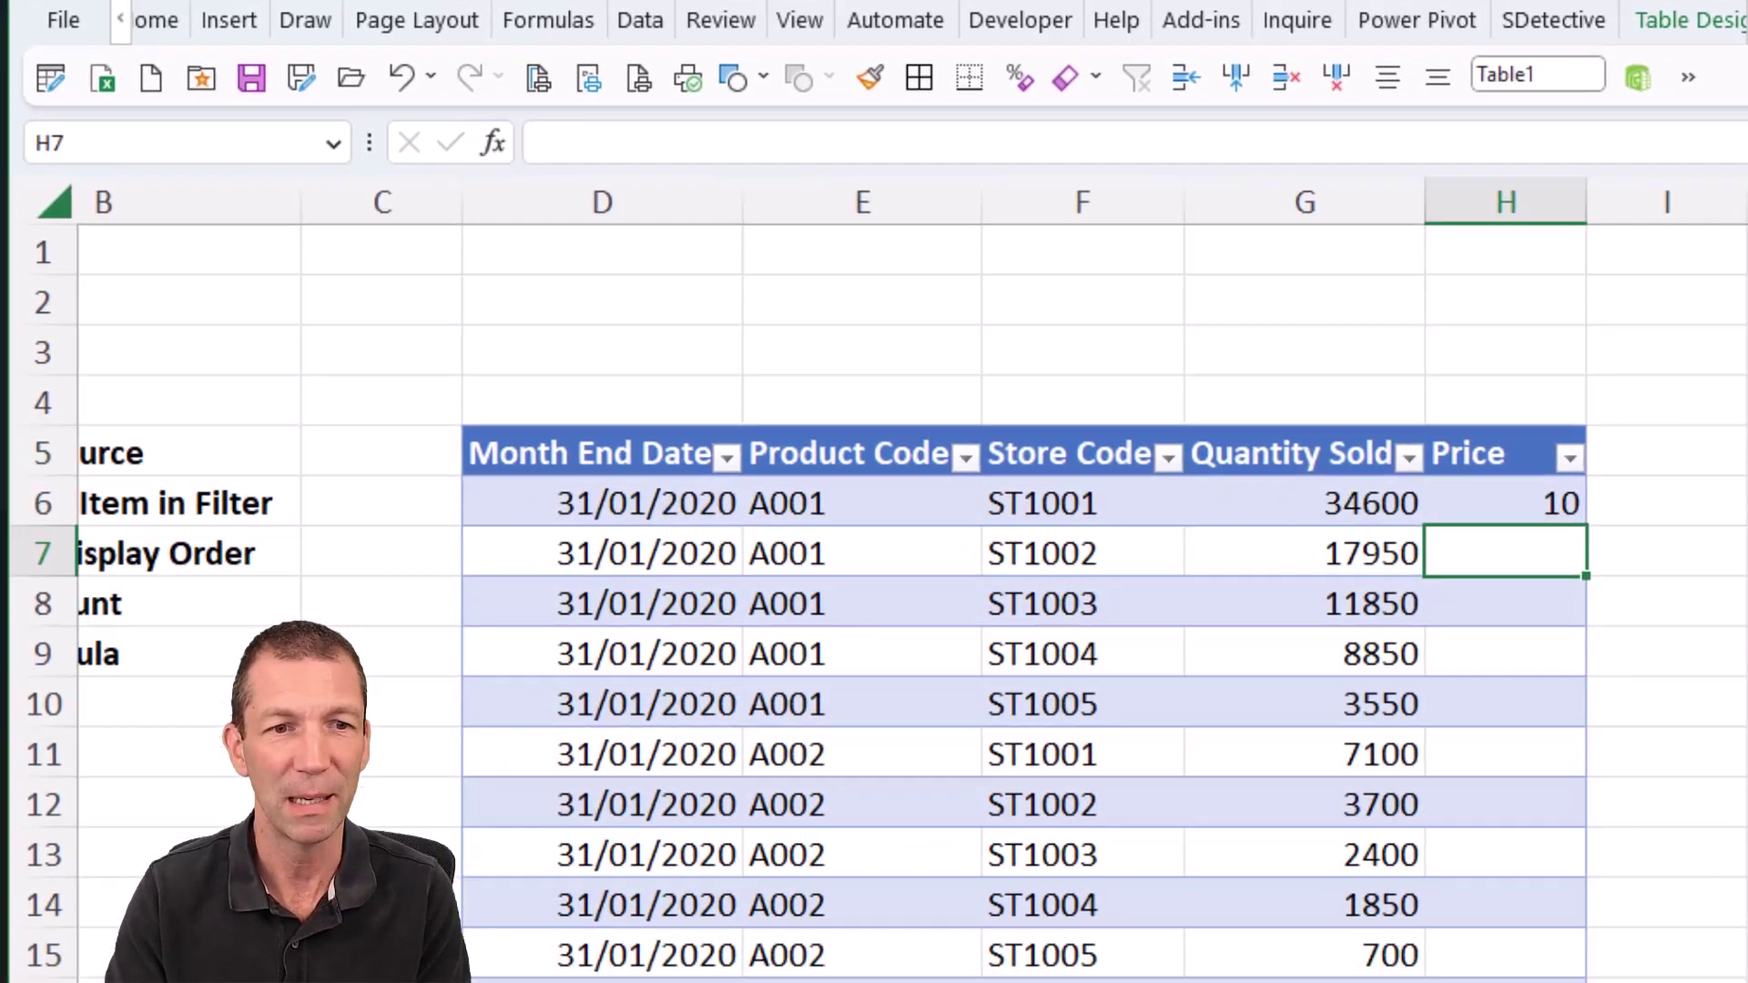
Refresh the PivotTable so Price appears among its fields.
key("ctrl+Page_Down")
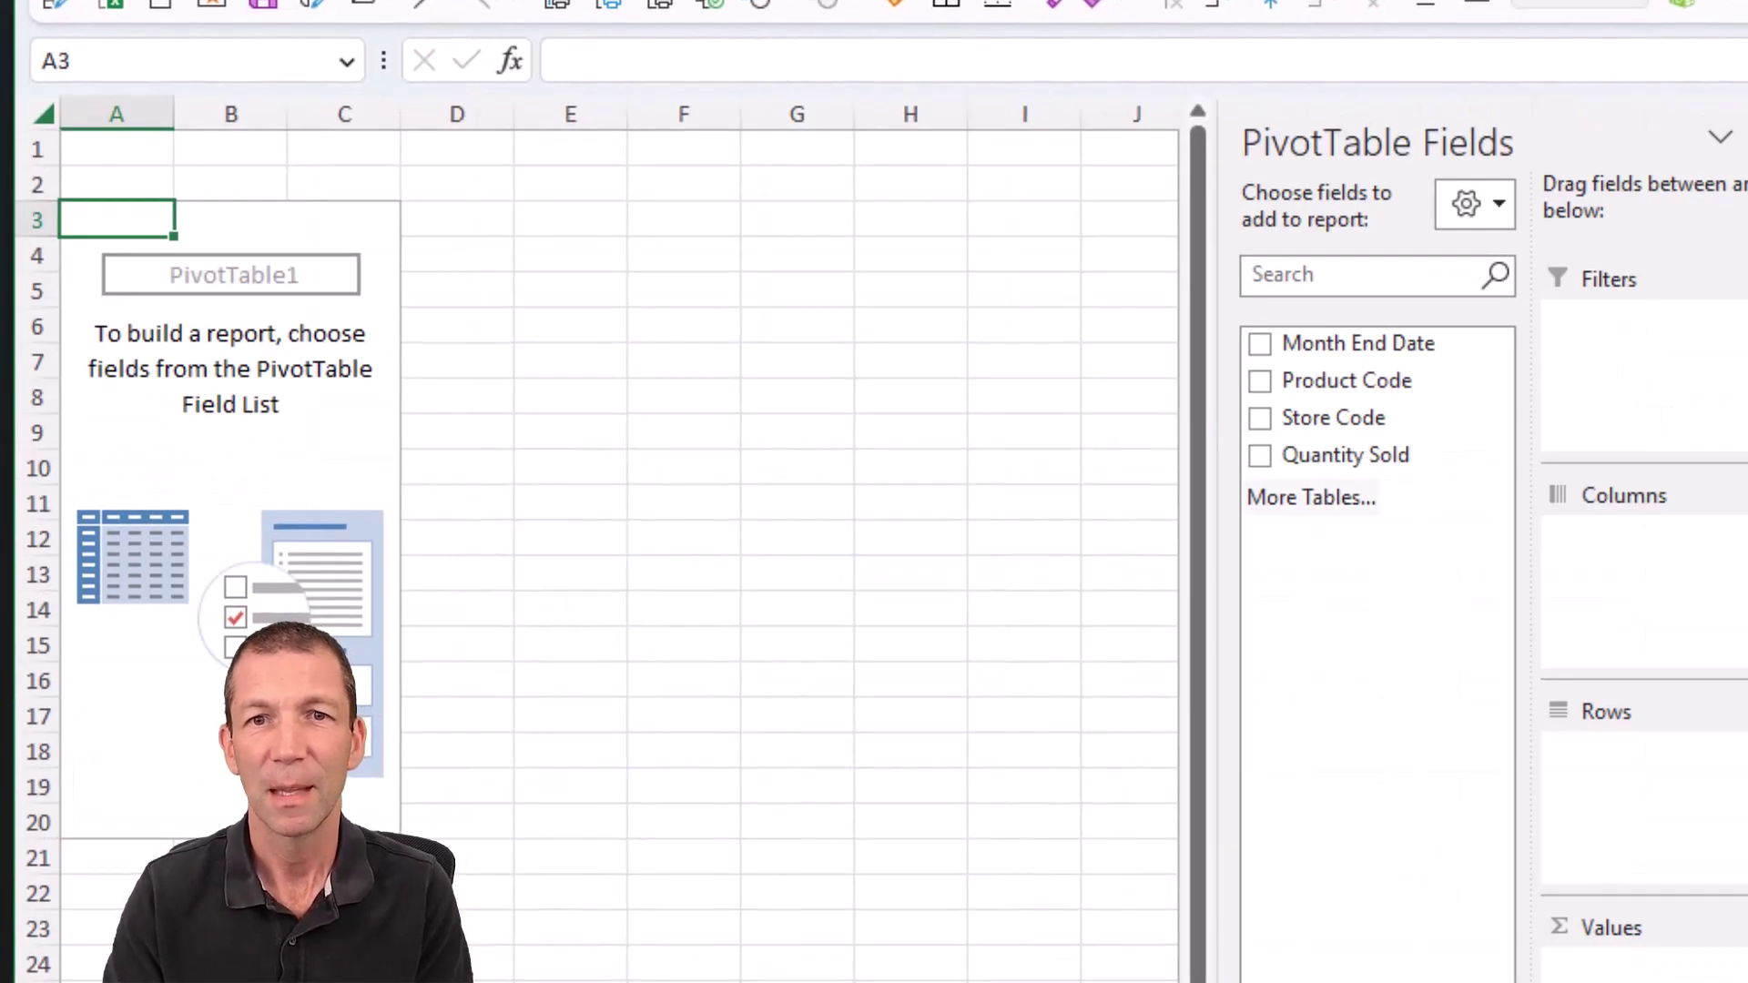
right_click(339, 500)
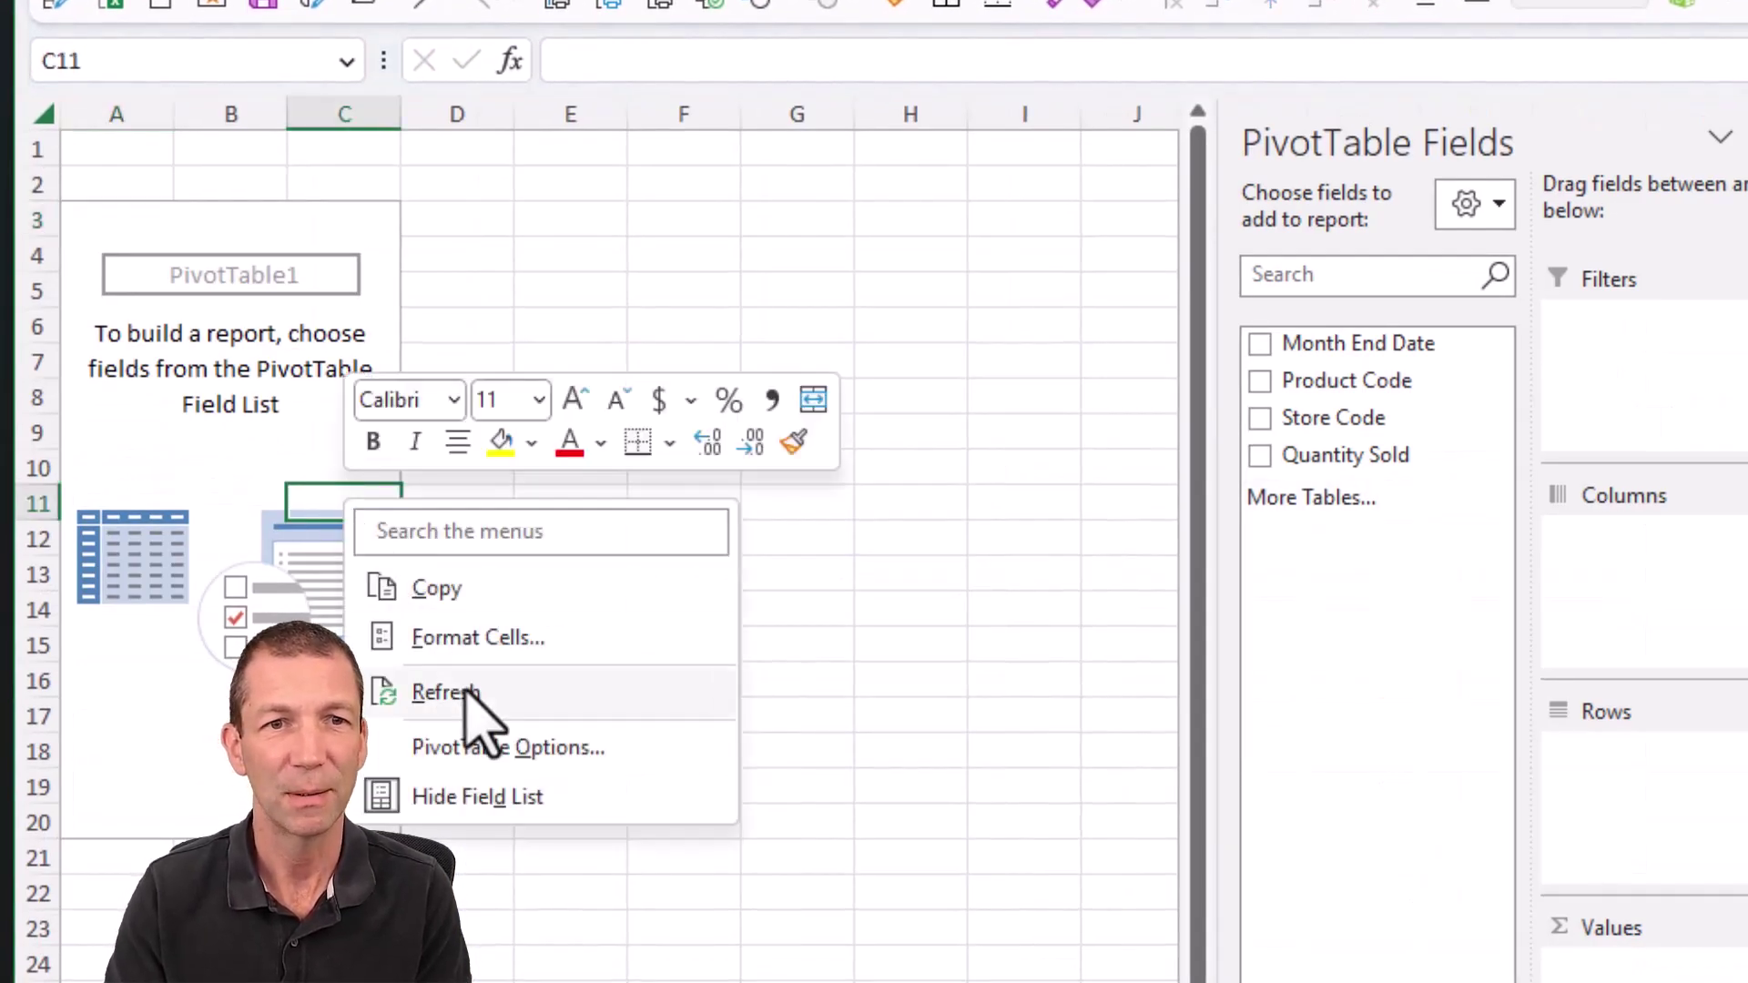
left_click(445, 693)
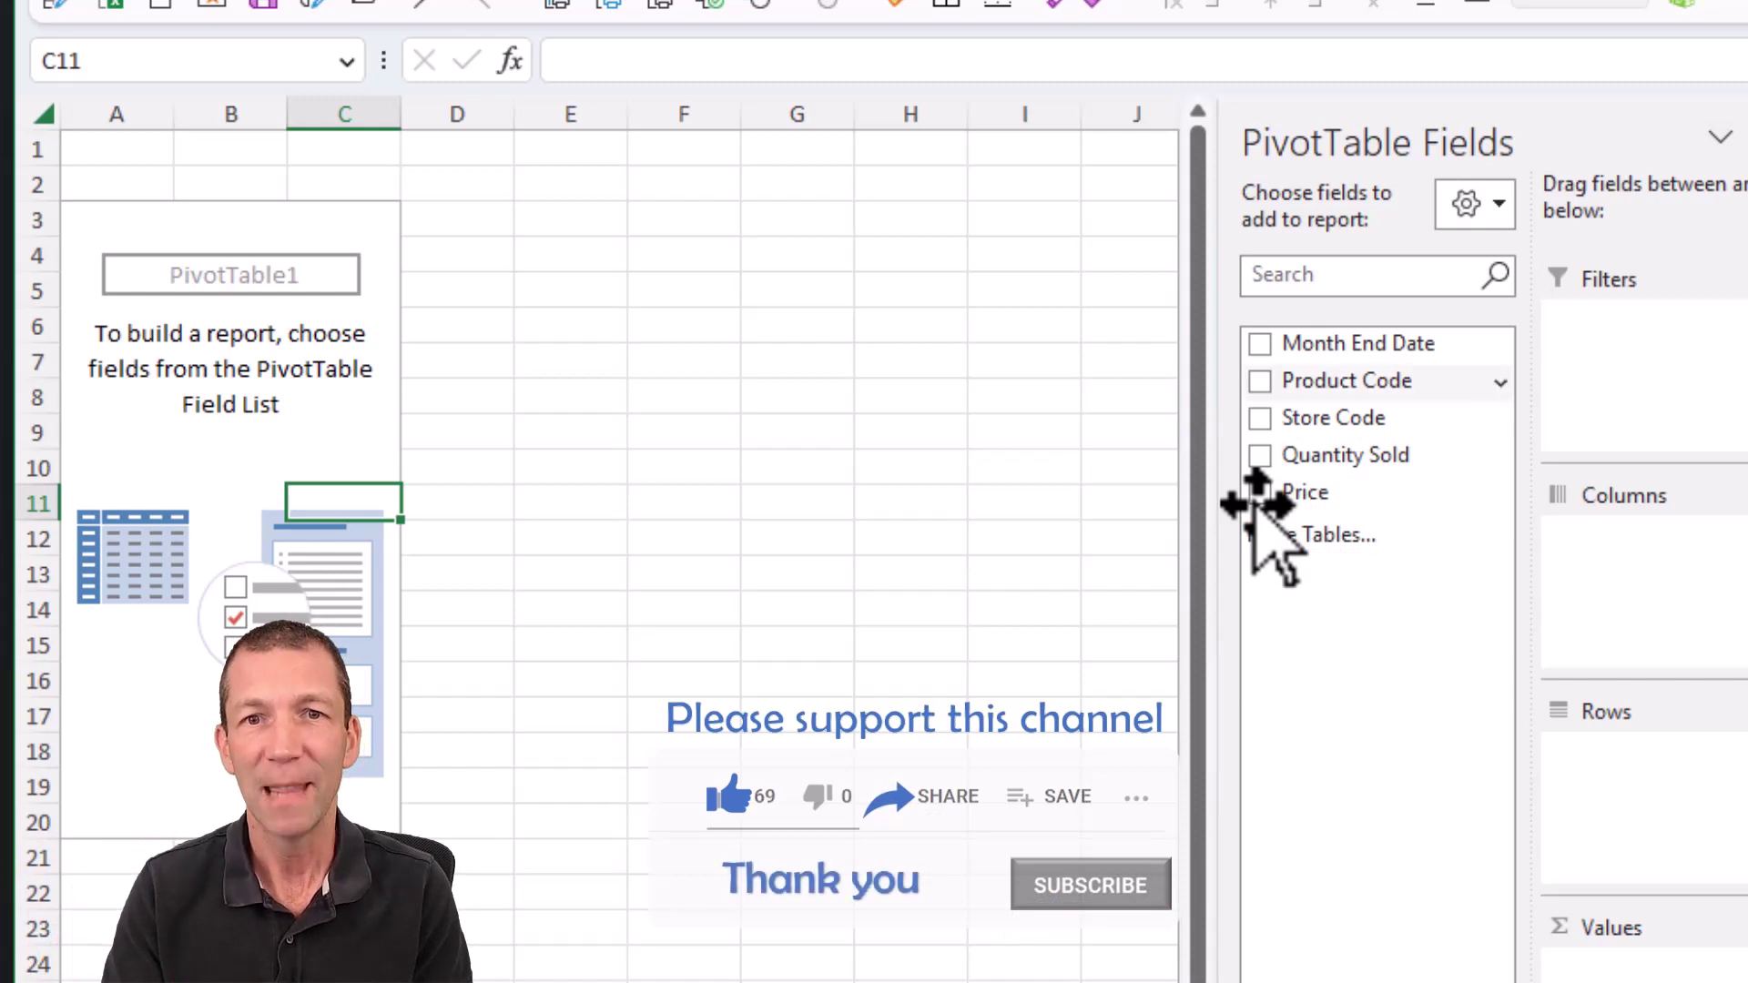
left_click_drag(1374, 461, 1607, 928)
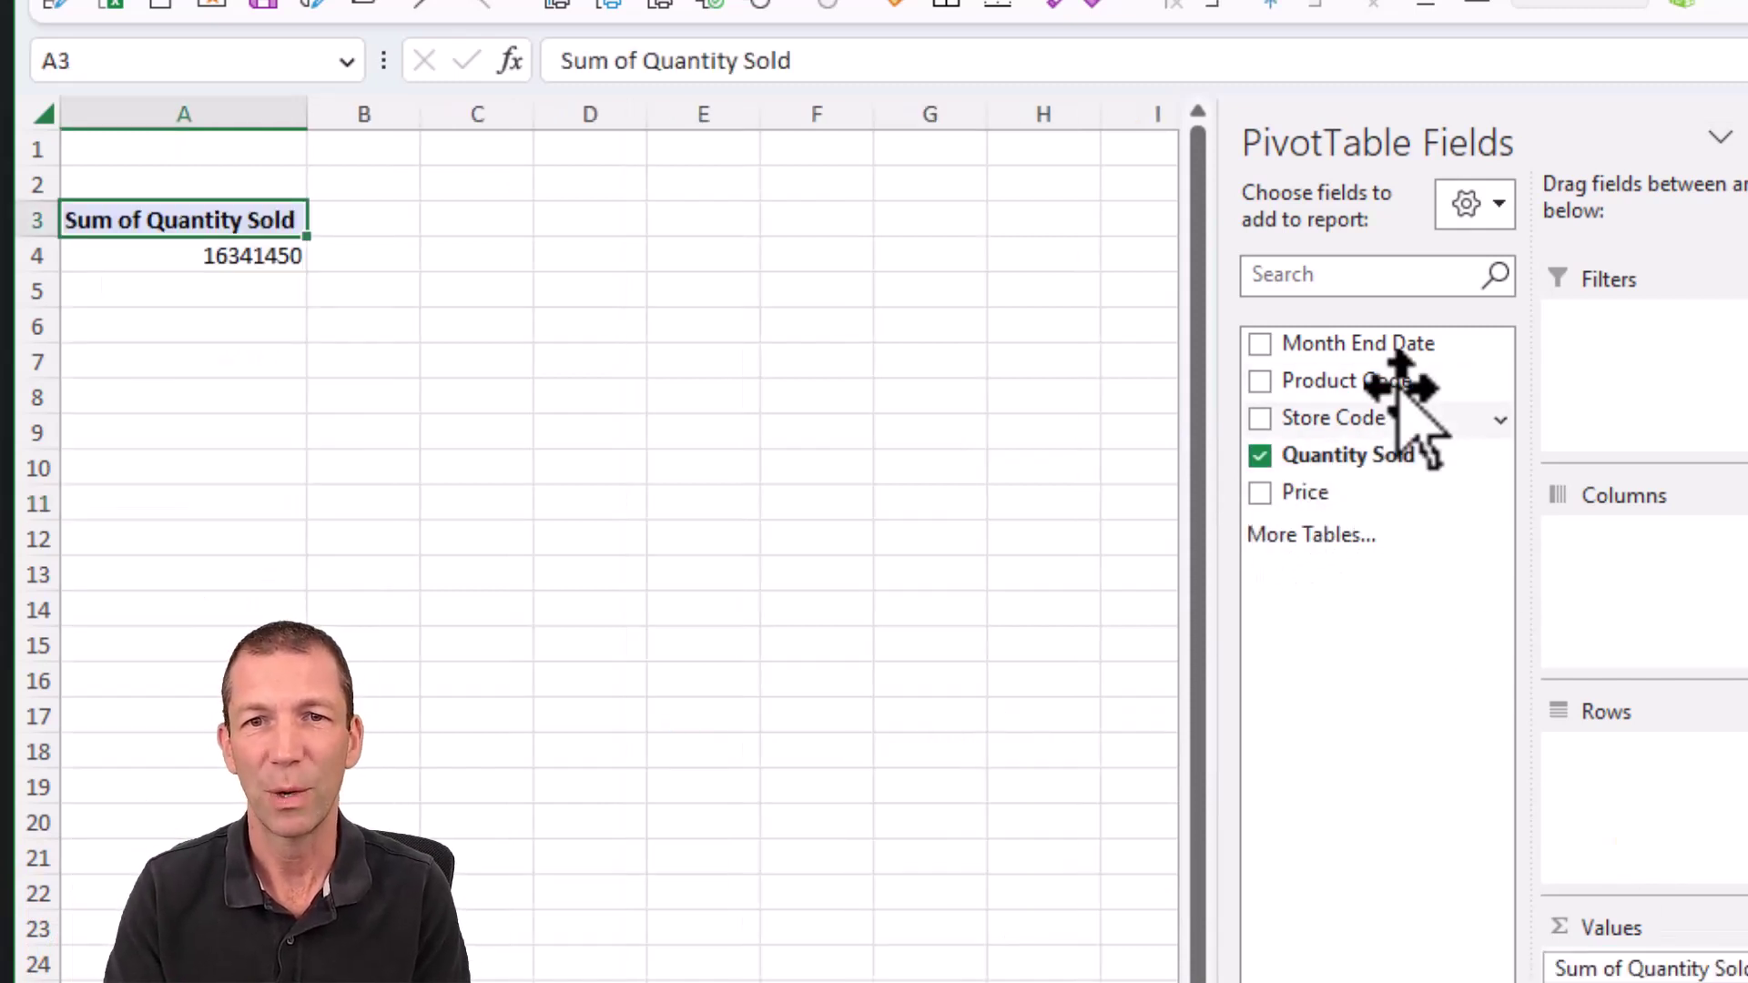
left_click_drag(1399, 387, 1602, 755)
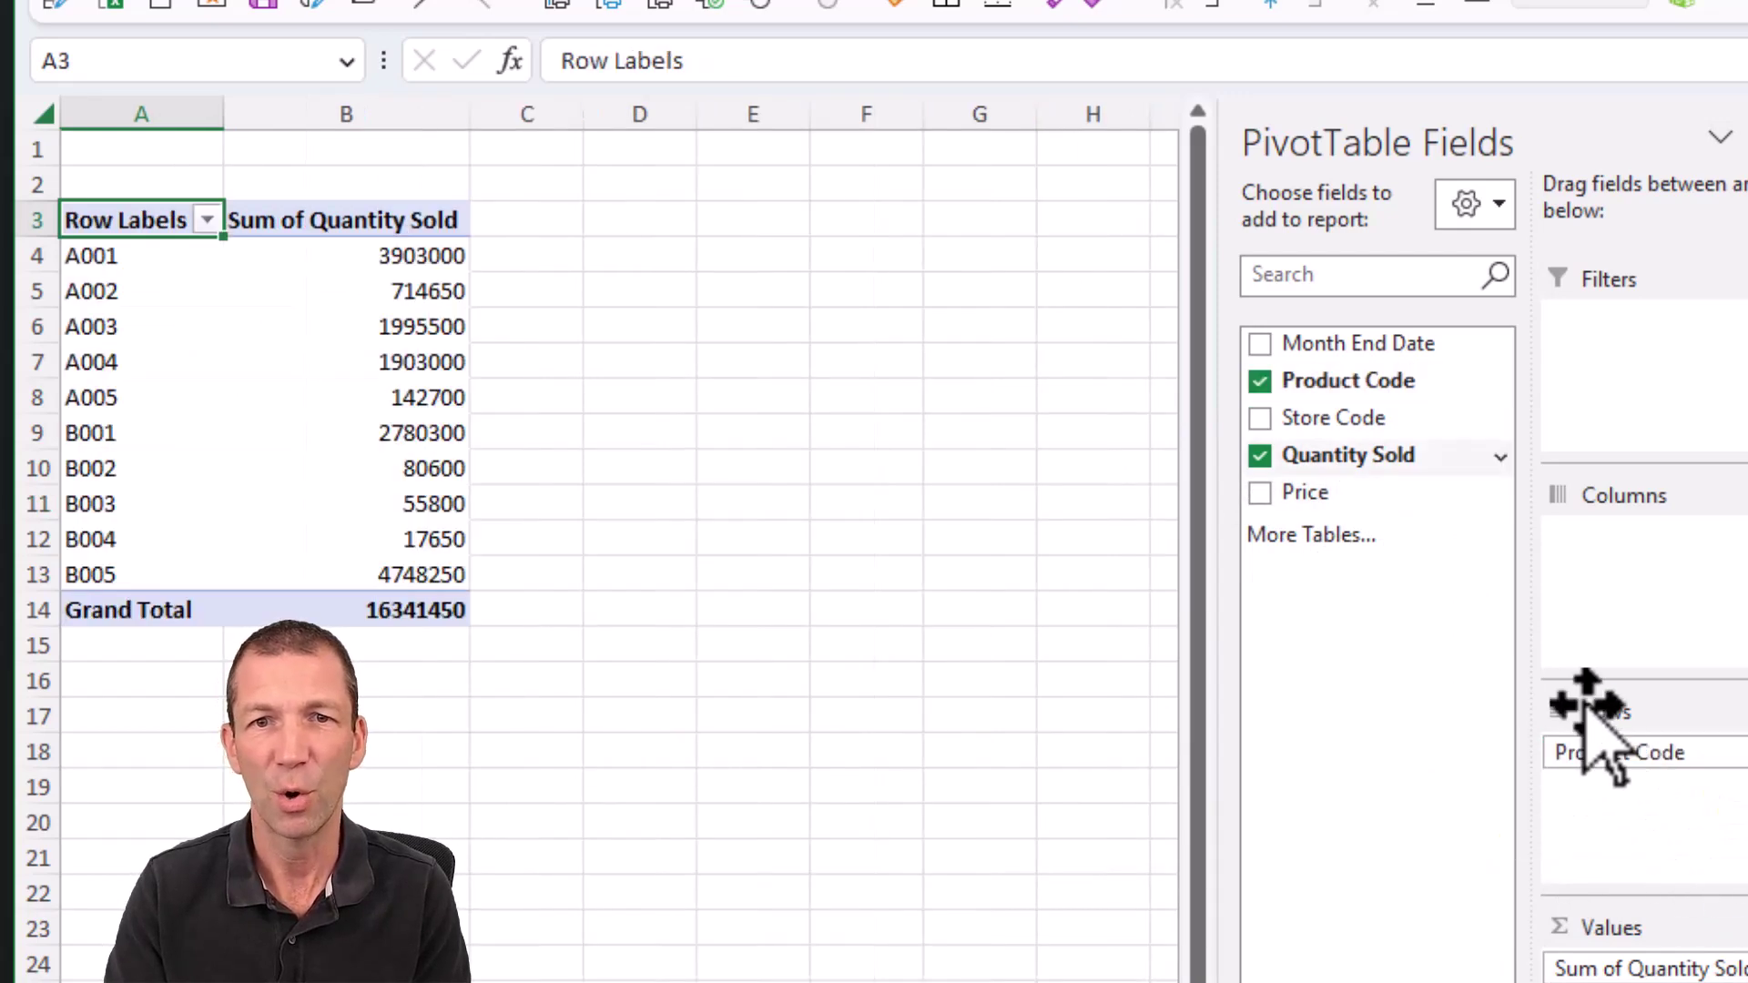
left_click_drag(1373, 424, 1693, 751)
scroll(246, 335, "up", 3, "ctrl")
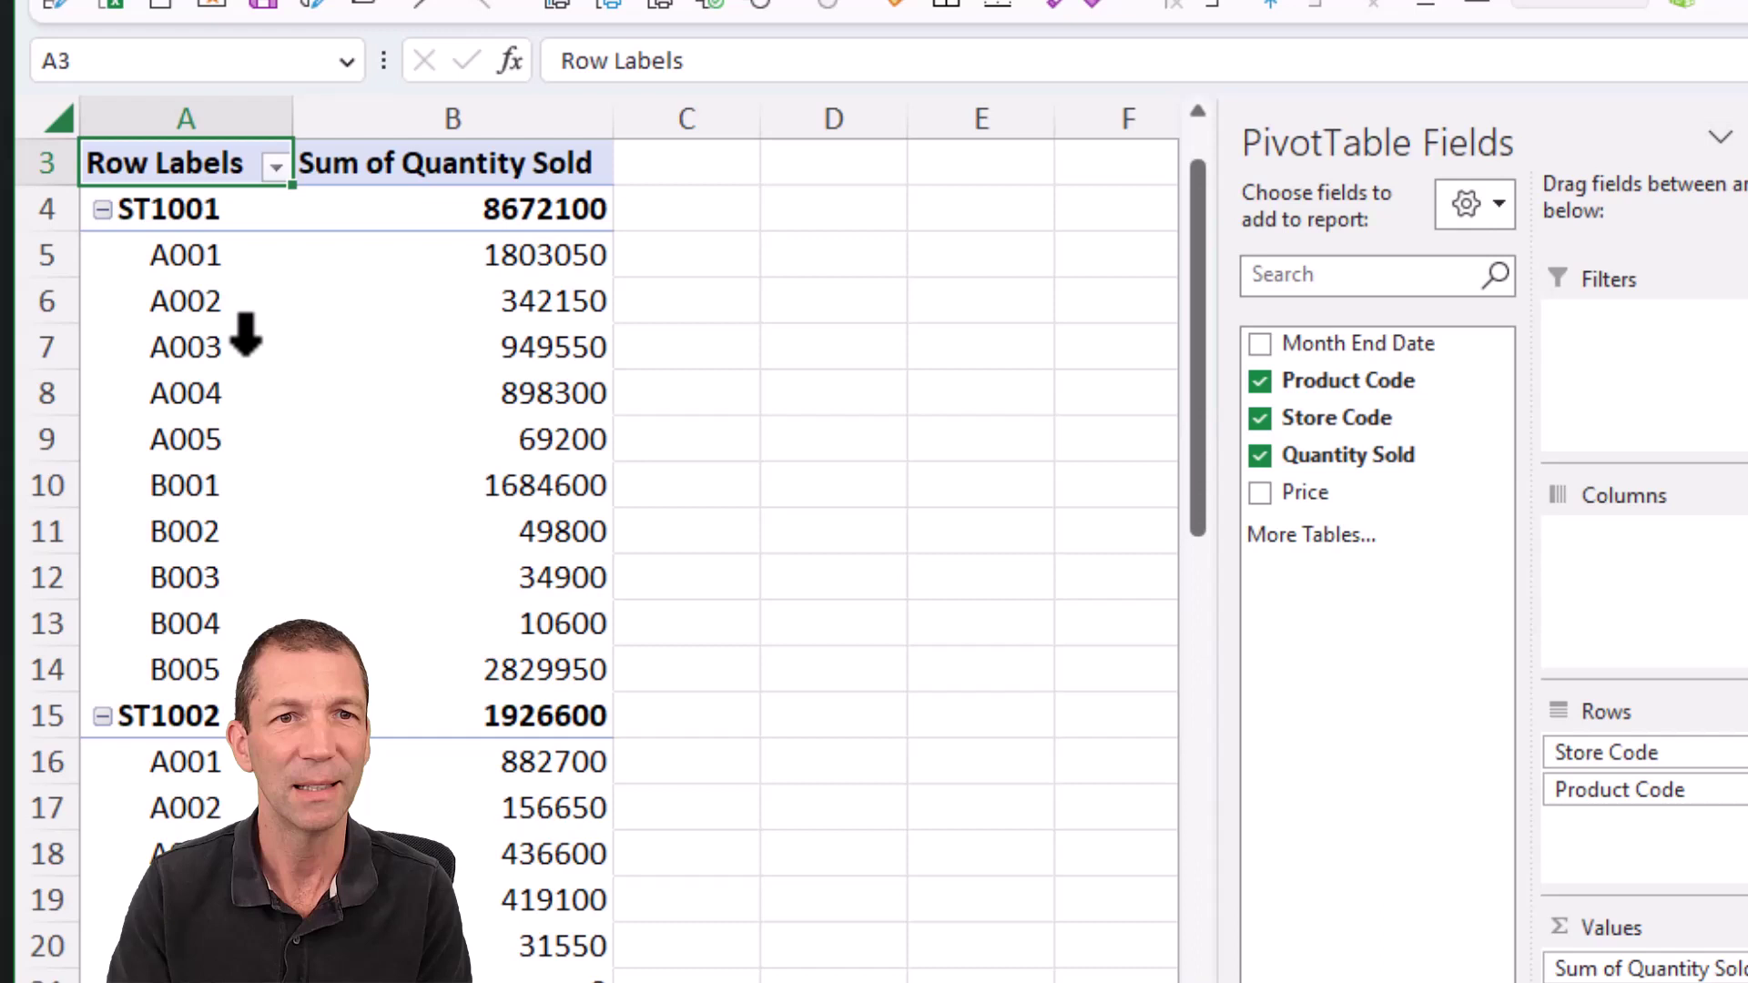
scroll(244, 346, "up", 1)
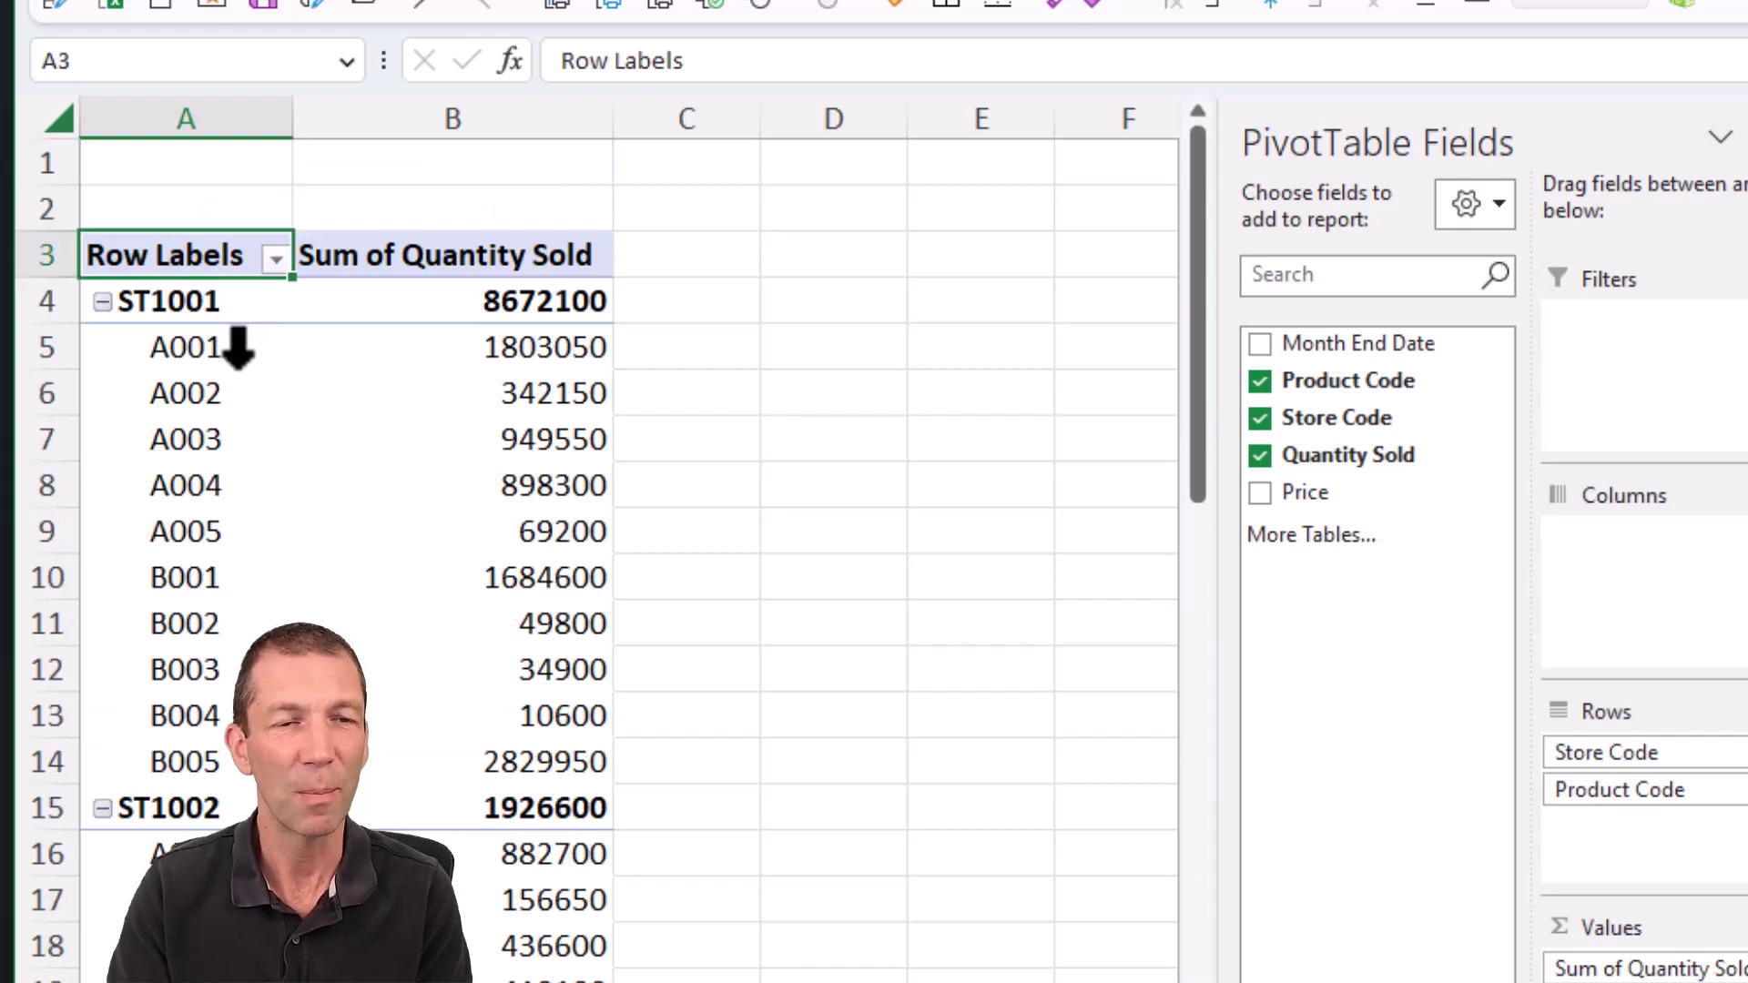
left_click(187, 436)
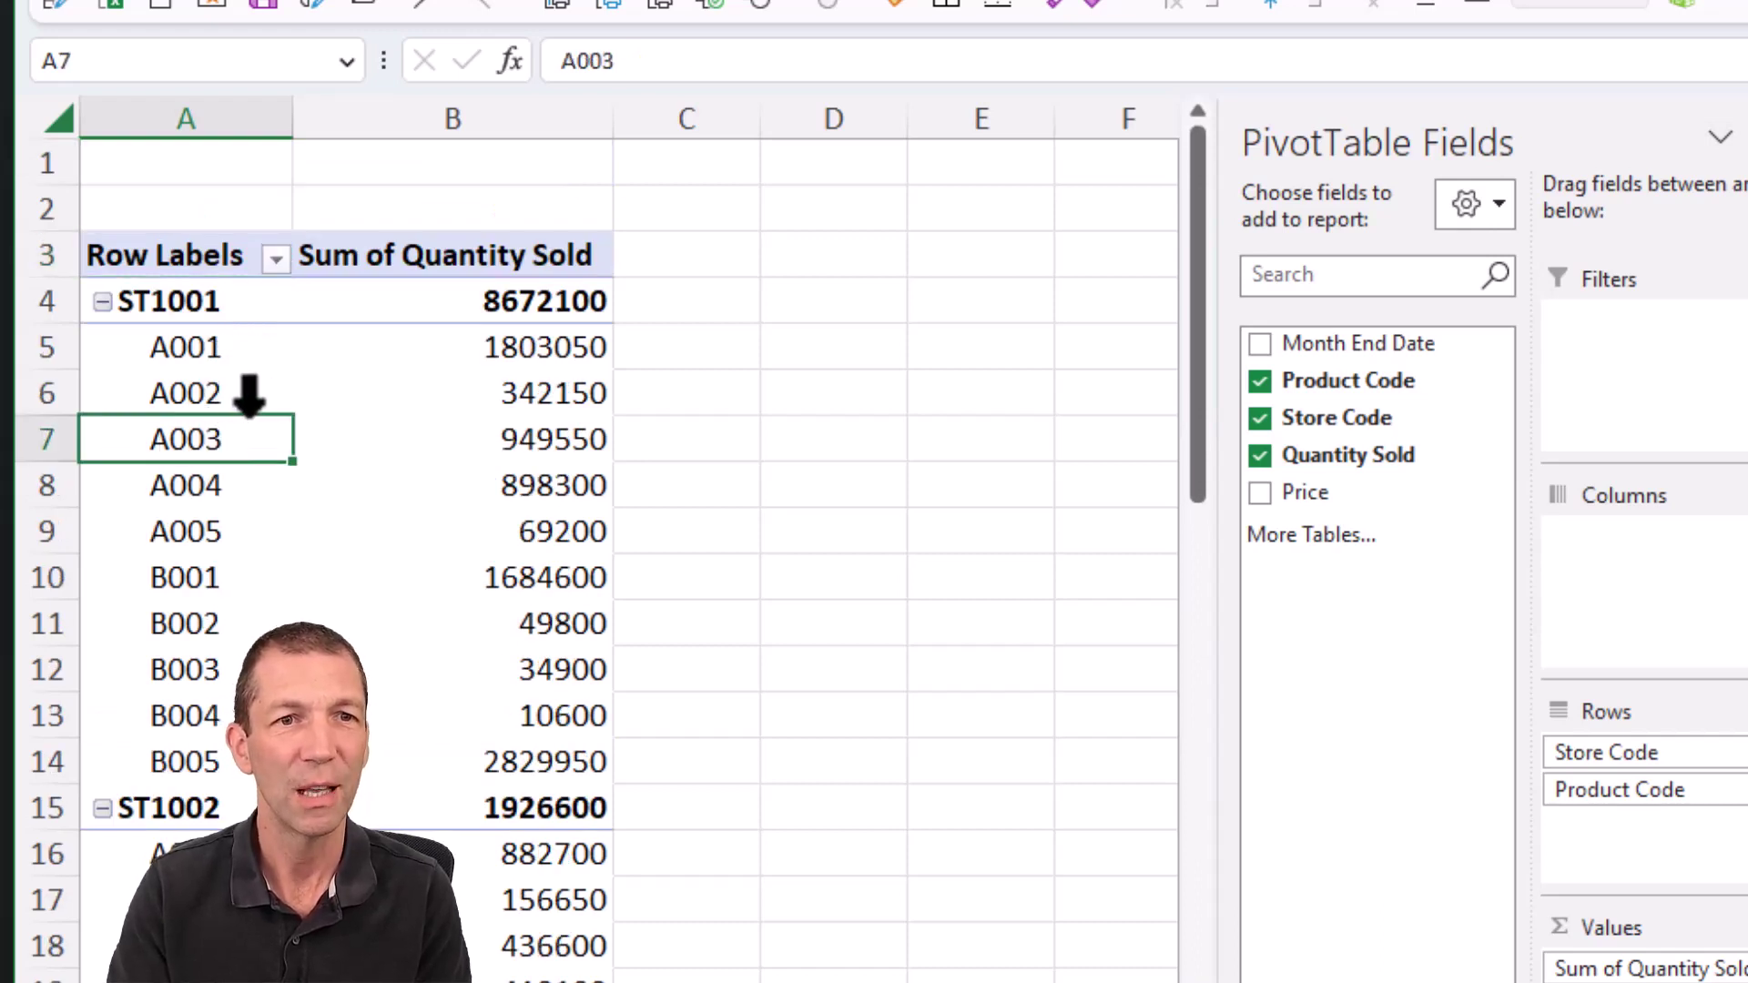
mouse_move(249, 400)
left_mouse_down()
mouse_move(258, 428)
mouse_move(242, 382)
mouse_move(219, 401)
left_mouse_up()
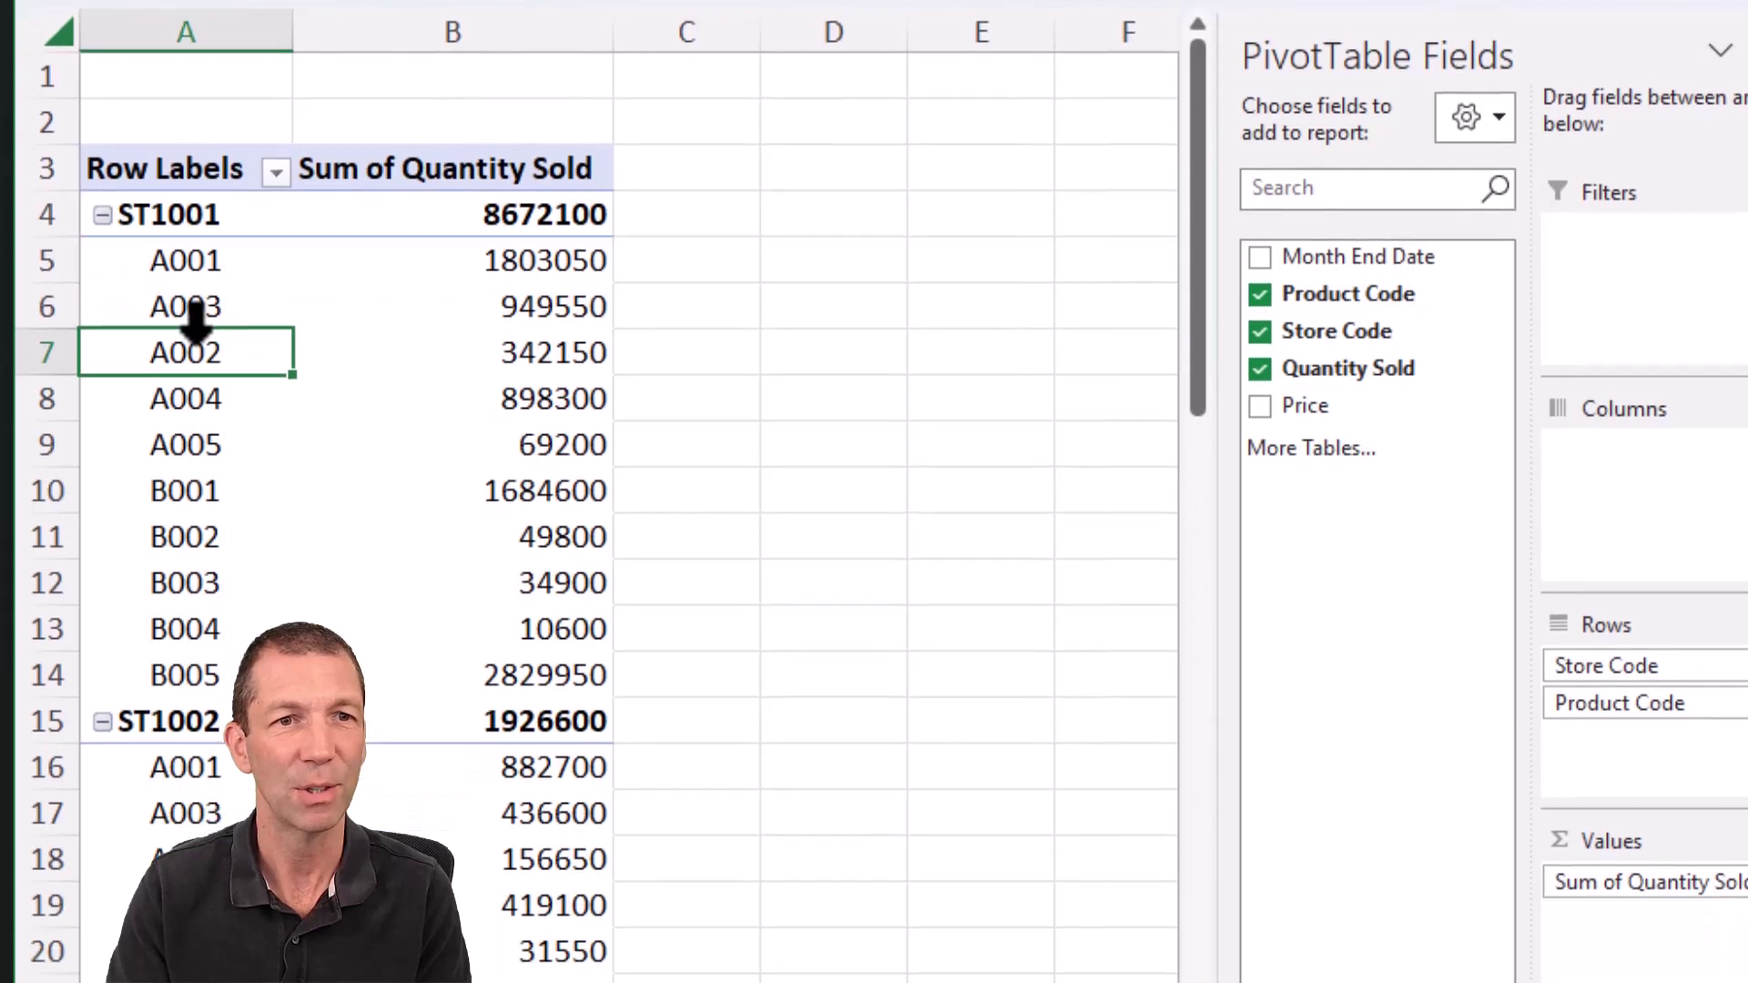
left_click(196, 326)
left_click(188, 792)
left_click(244, 309)
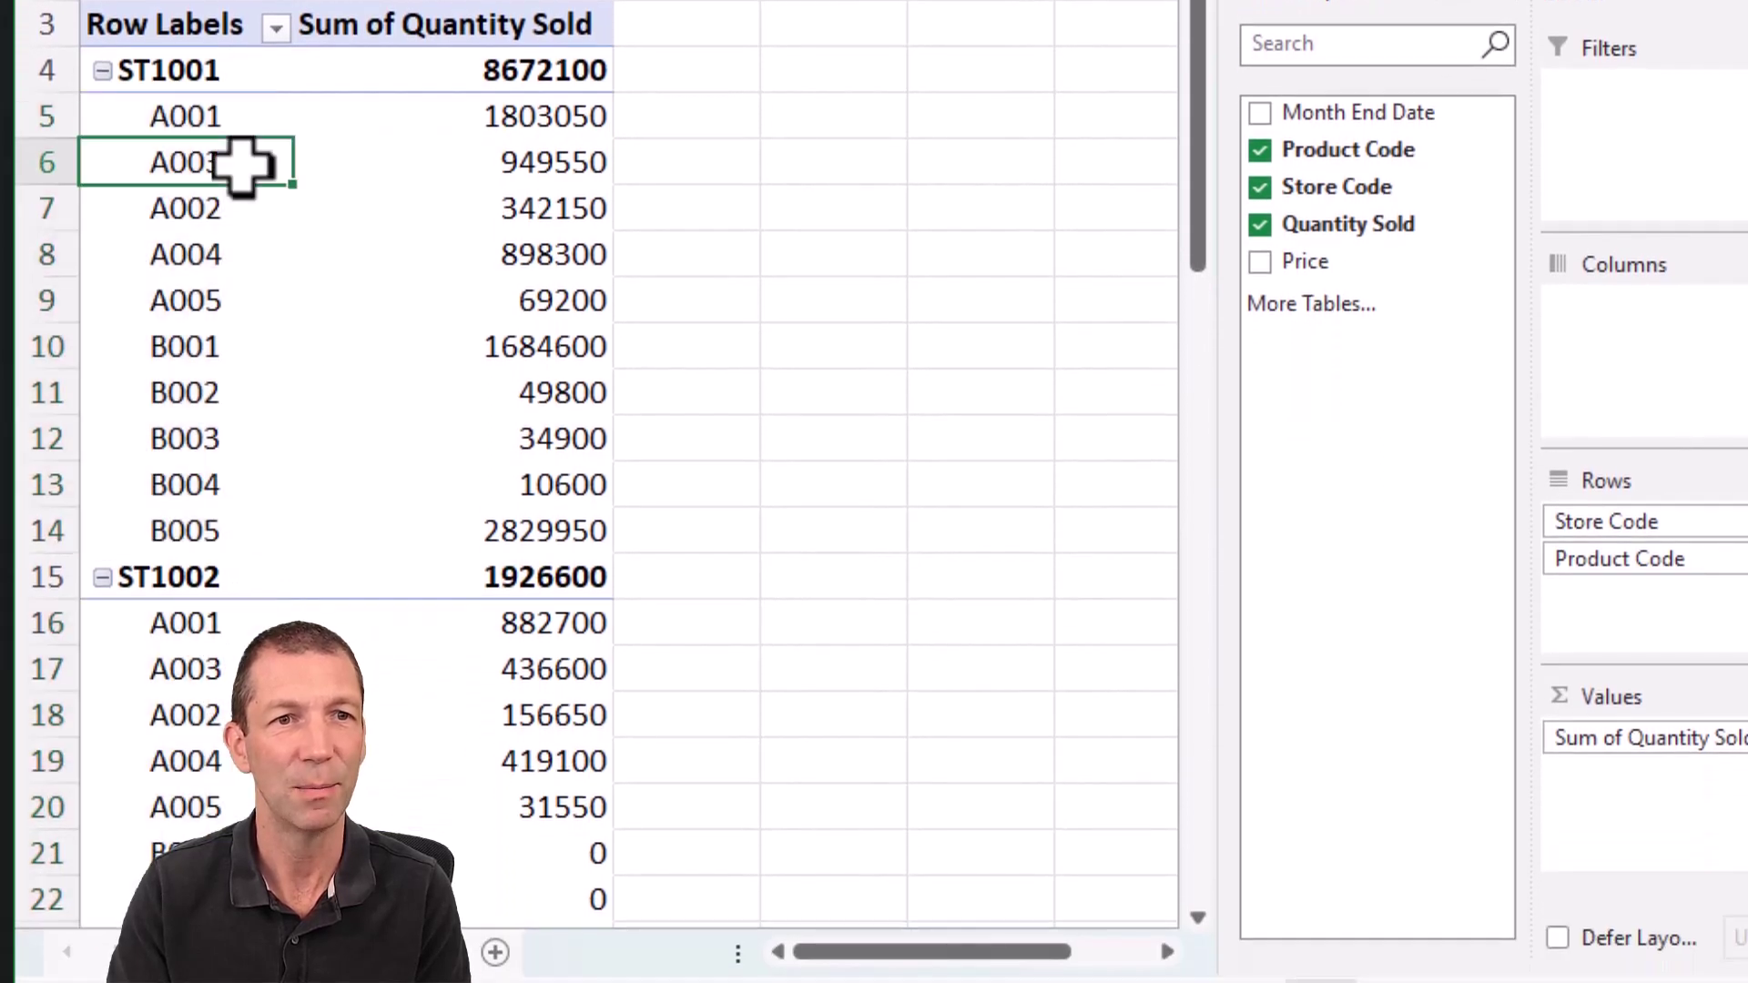
left_click_drag(242, 144, 242, 128)
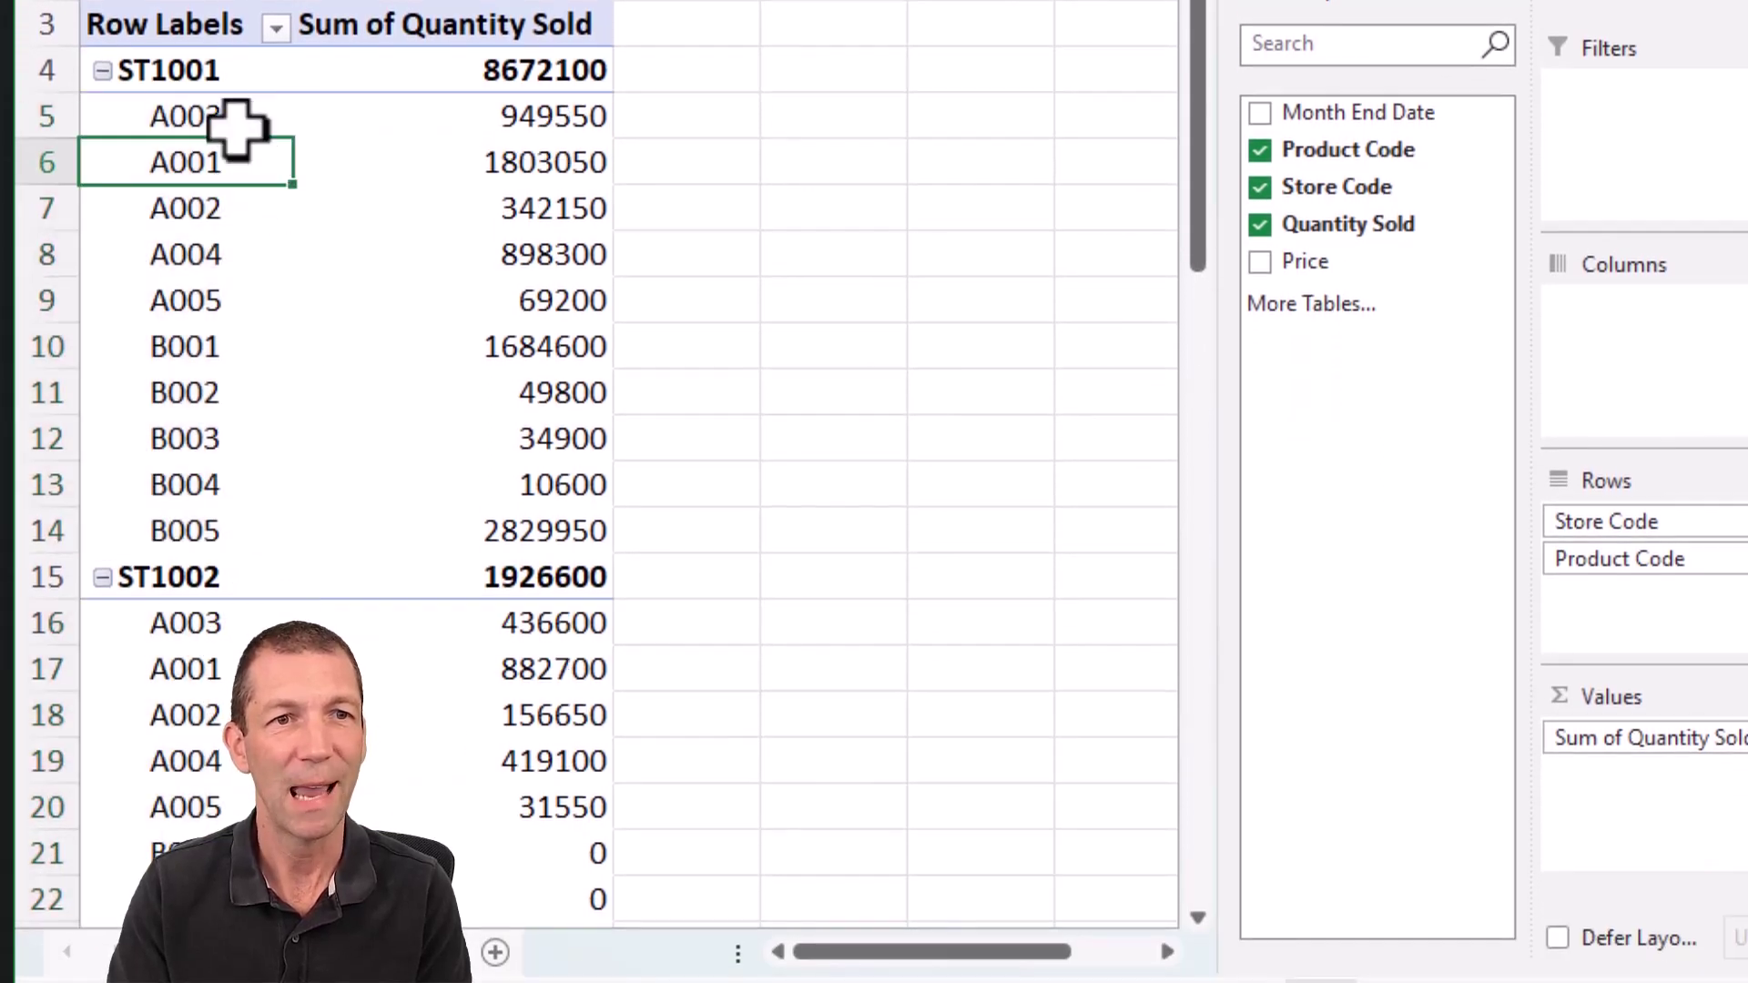
left_click(195, 592)
scroll(189, 606, "down", 7)
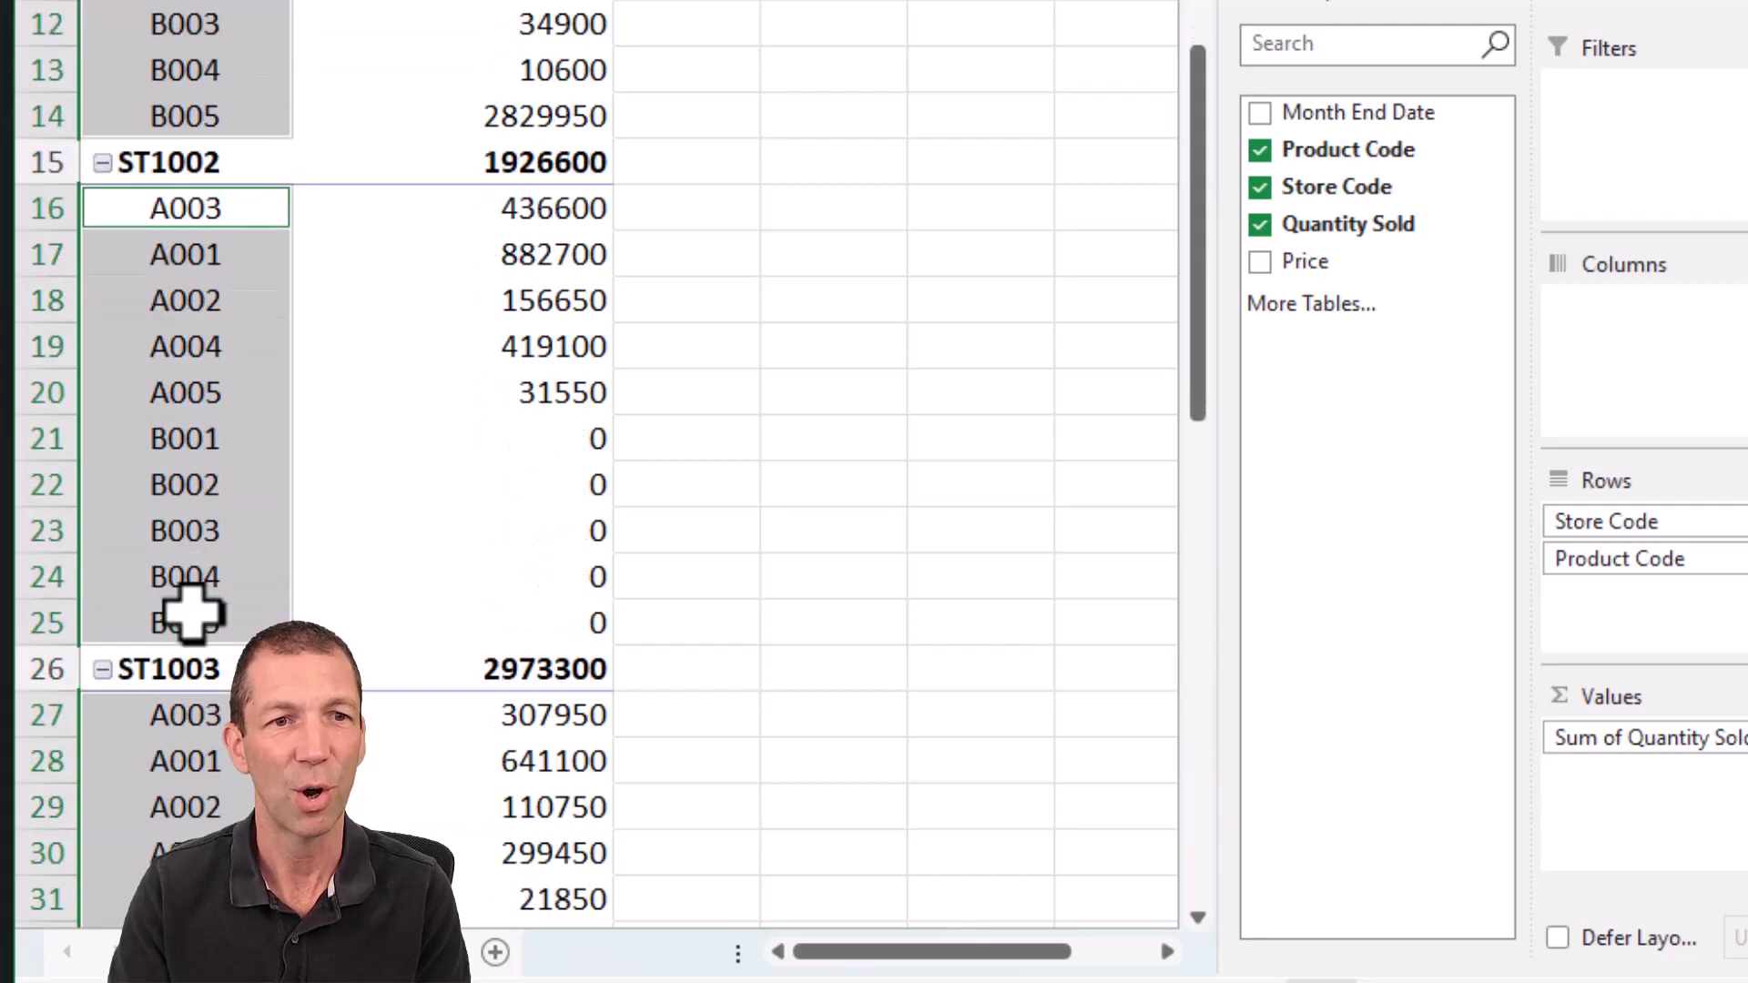
scroll(196, 592, "up", 7)
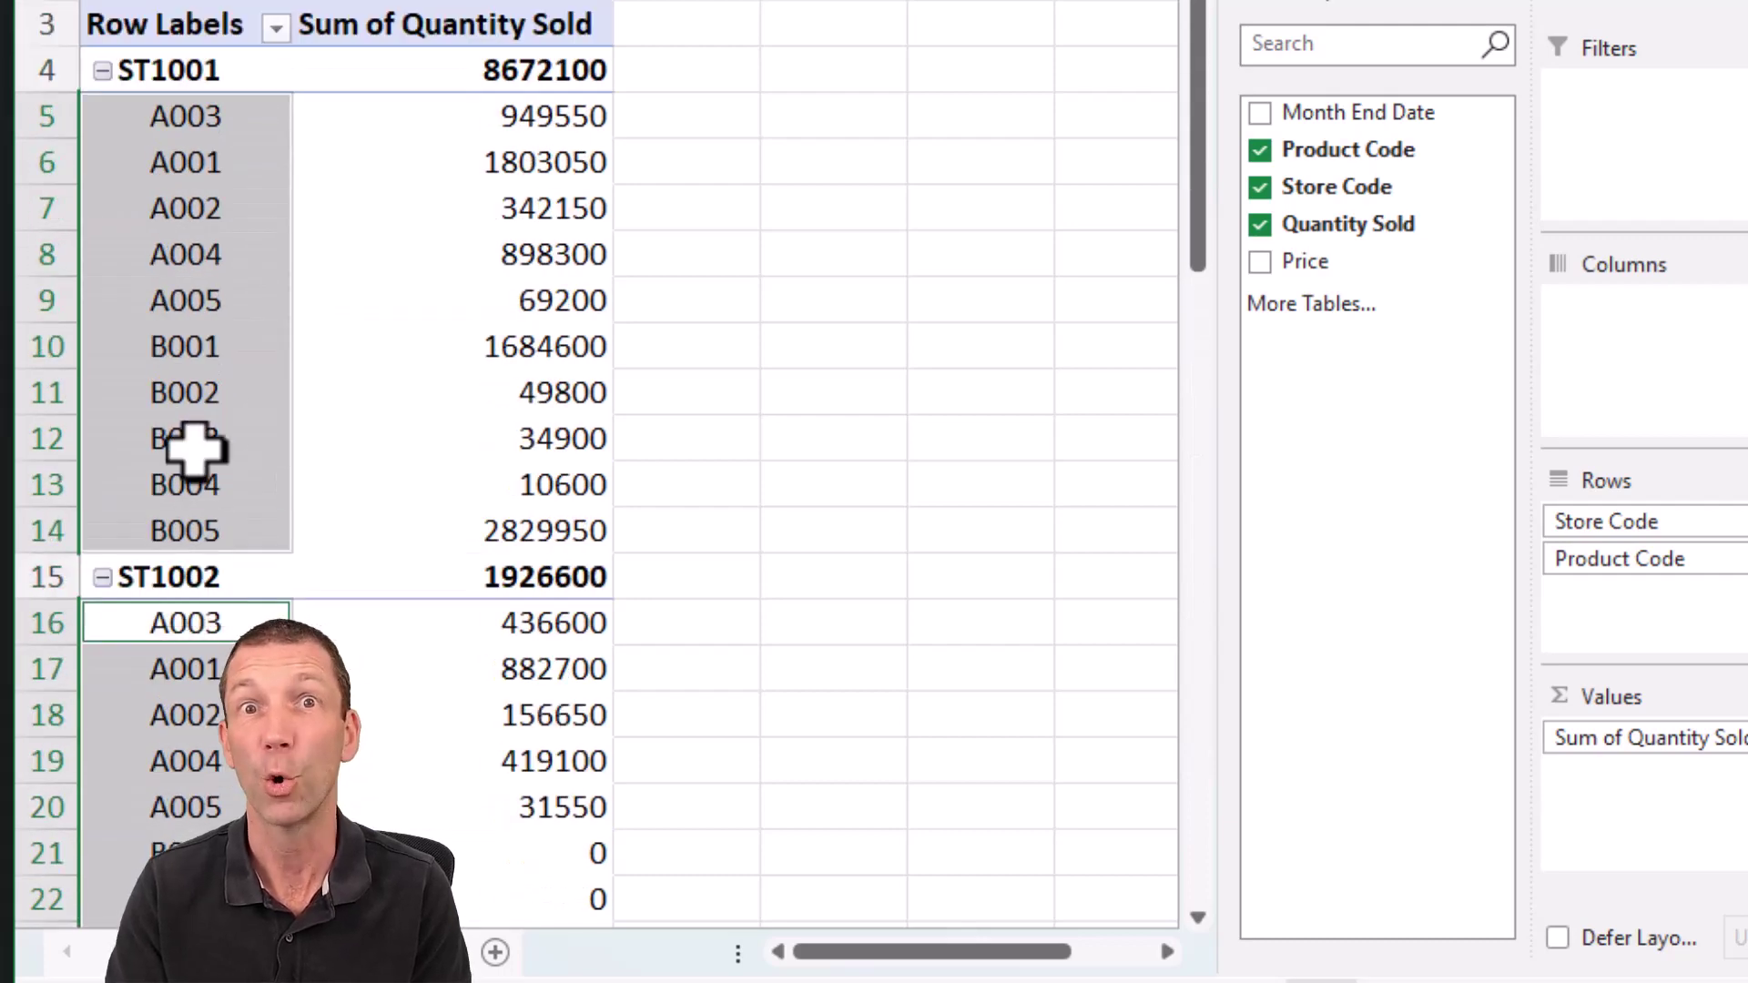
left_click(205, 182)
left_click(239, 122)
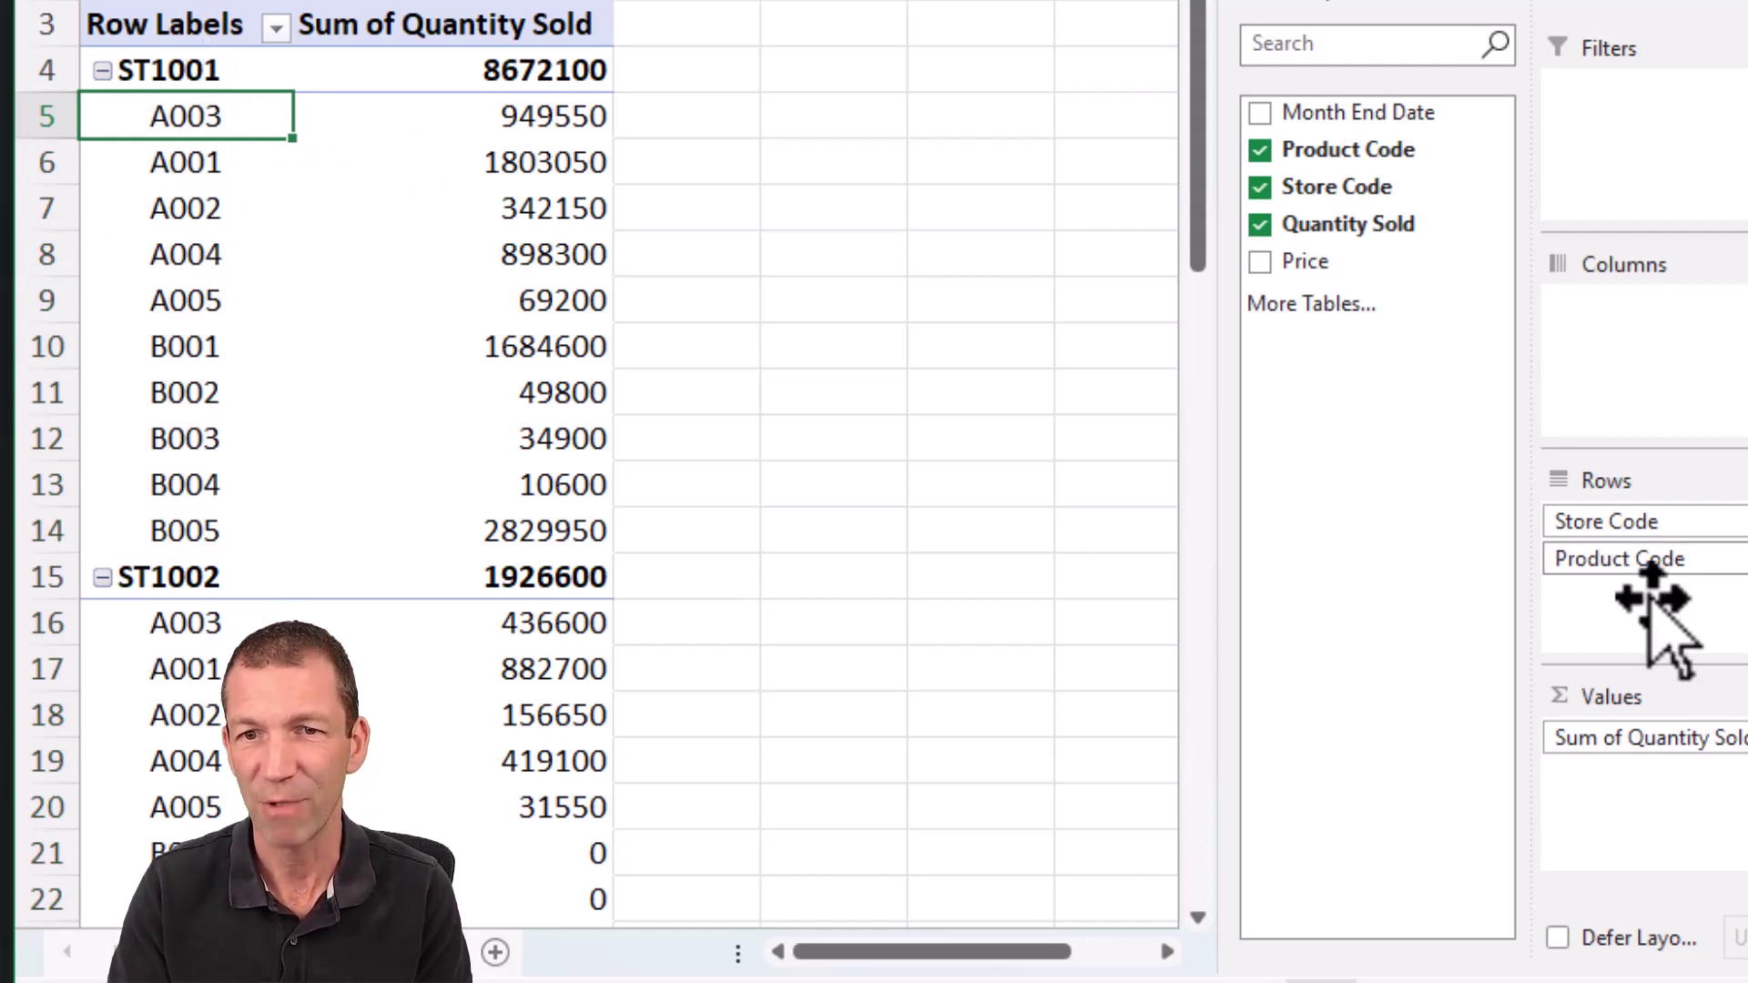
Remove Product Code from the pivot rows and filter out store ST1005.
left_click_drag(1693, 564, 1433, 499)
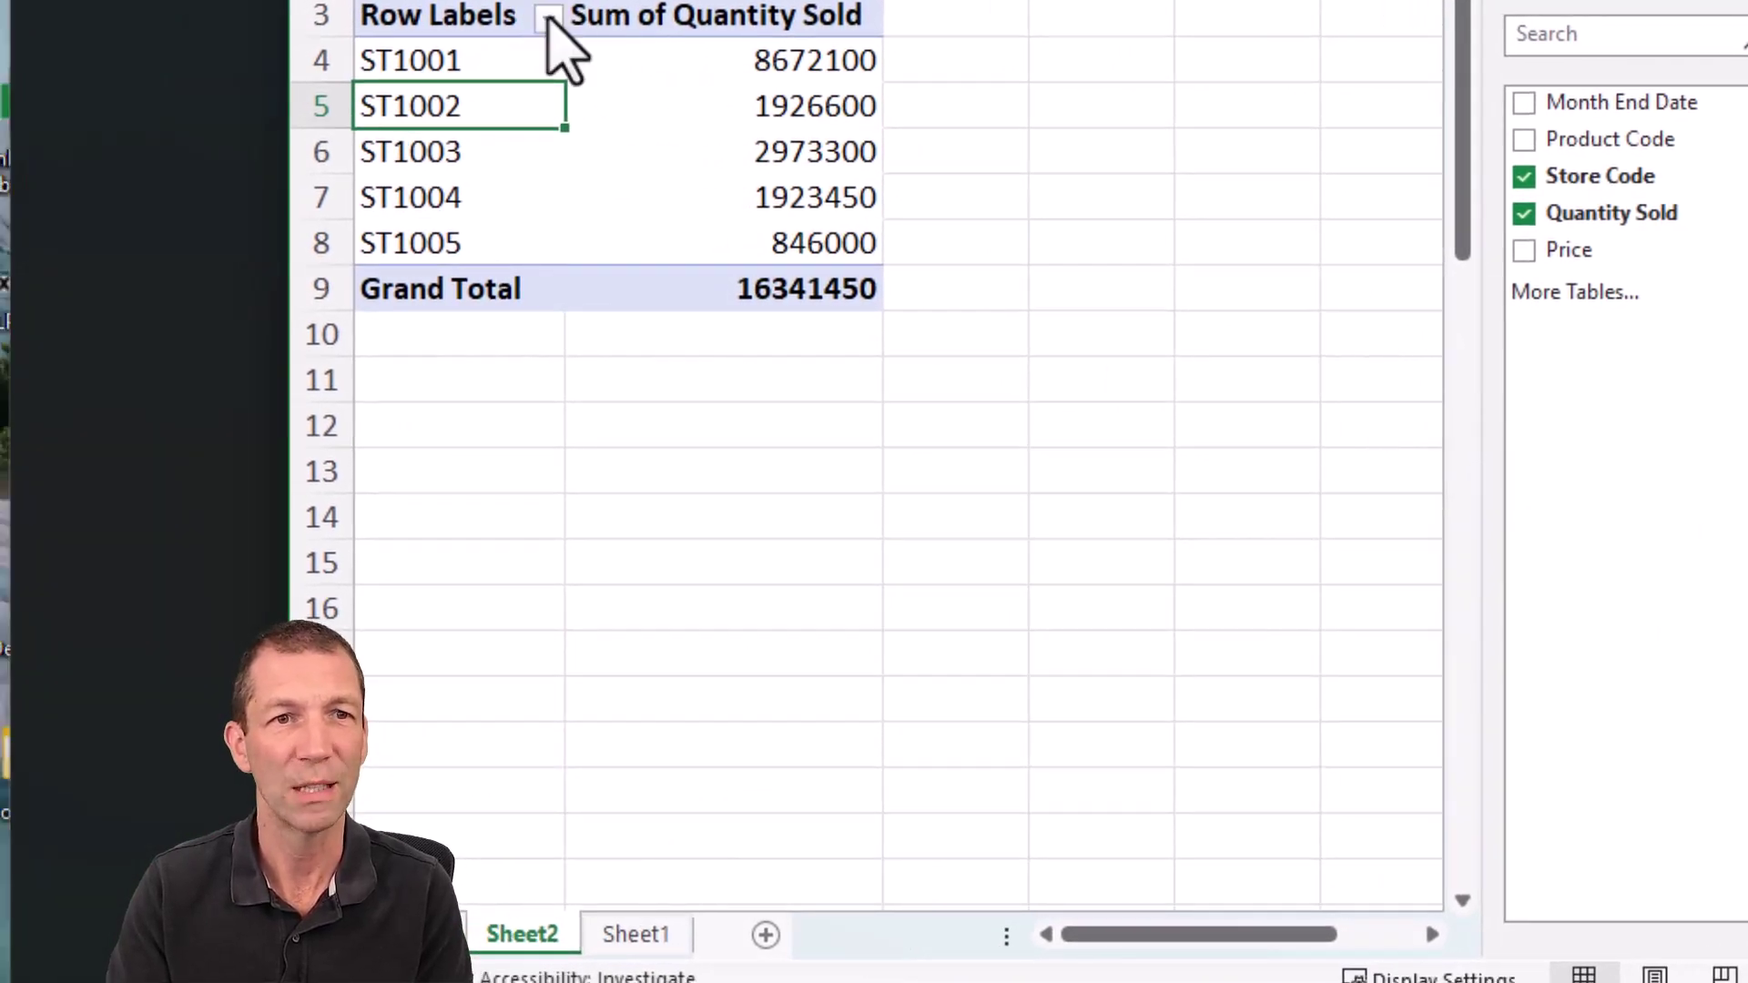
left_click(548, 18)
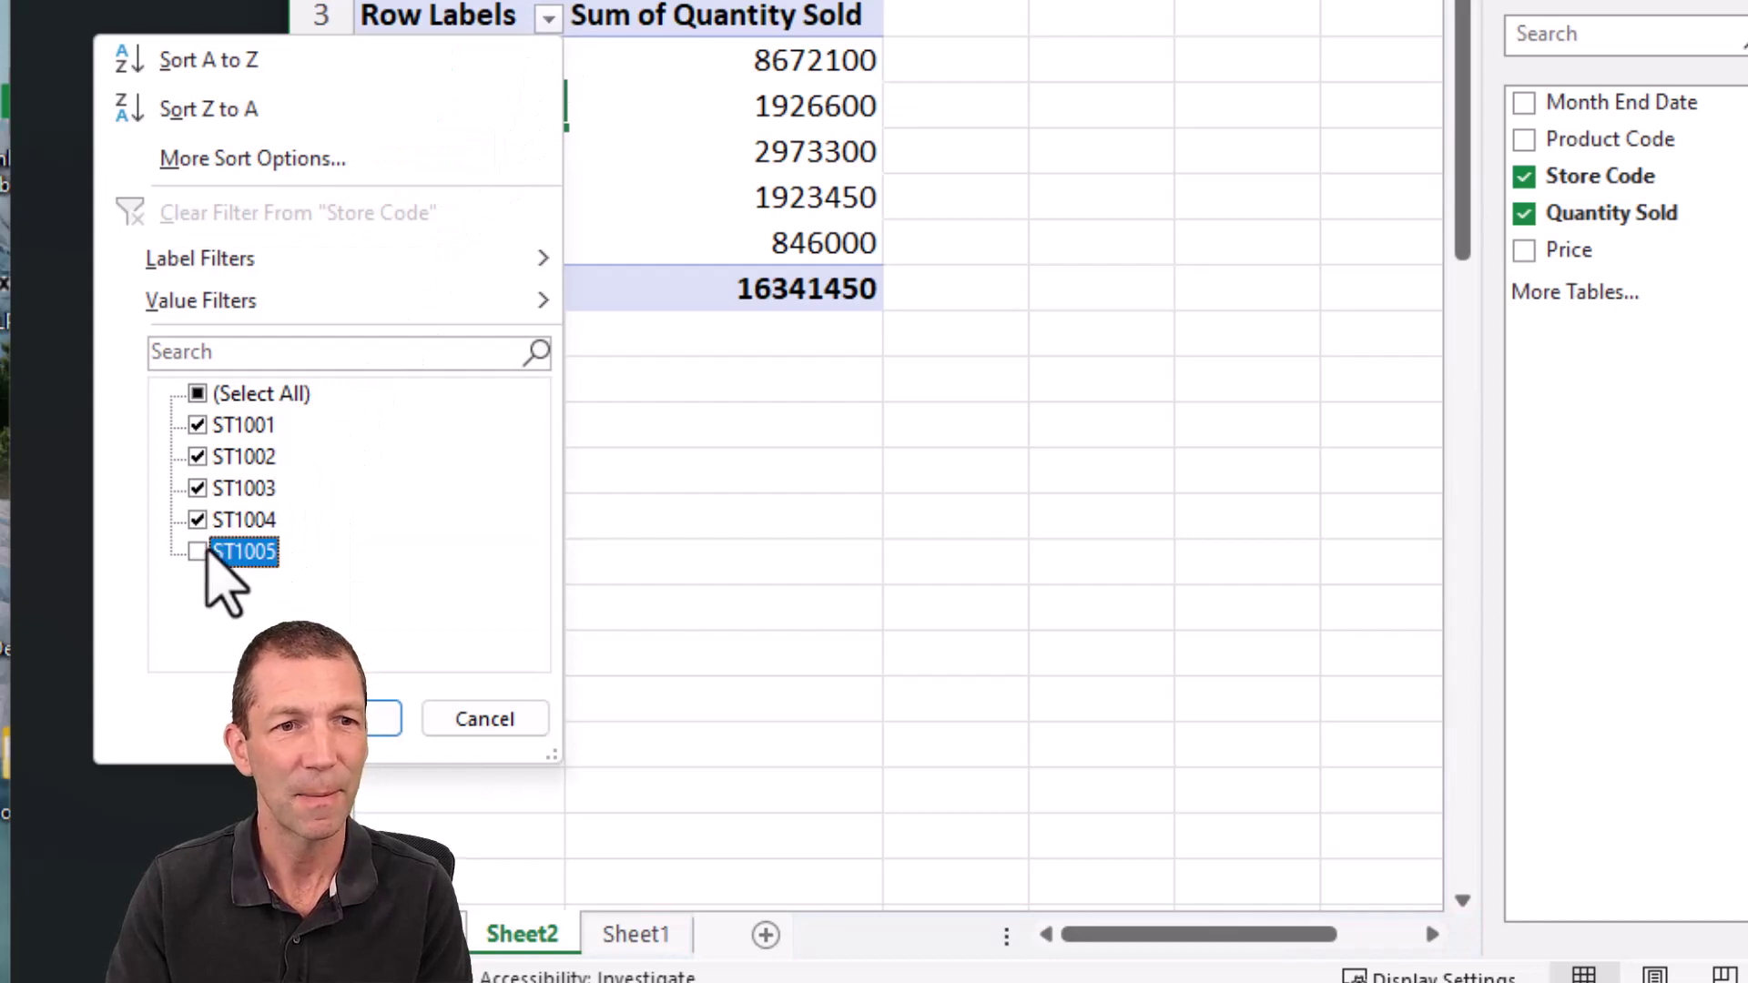
left_click(373, 719)
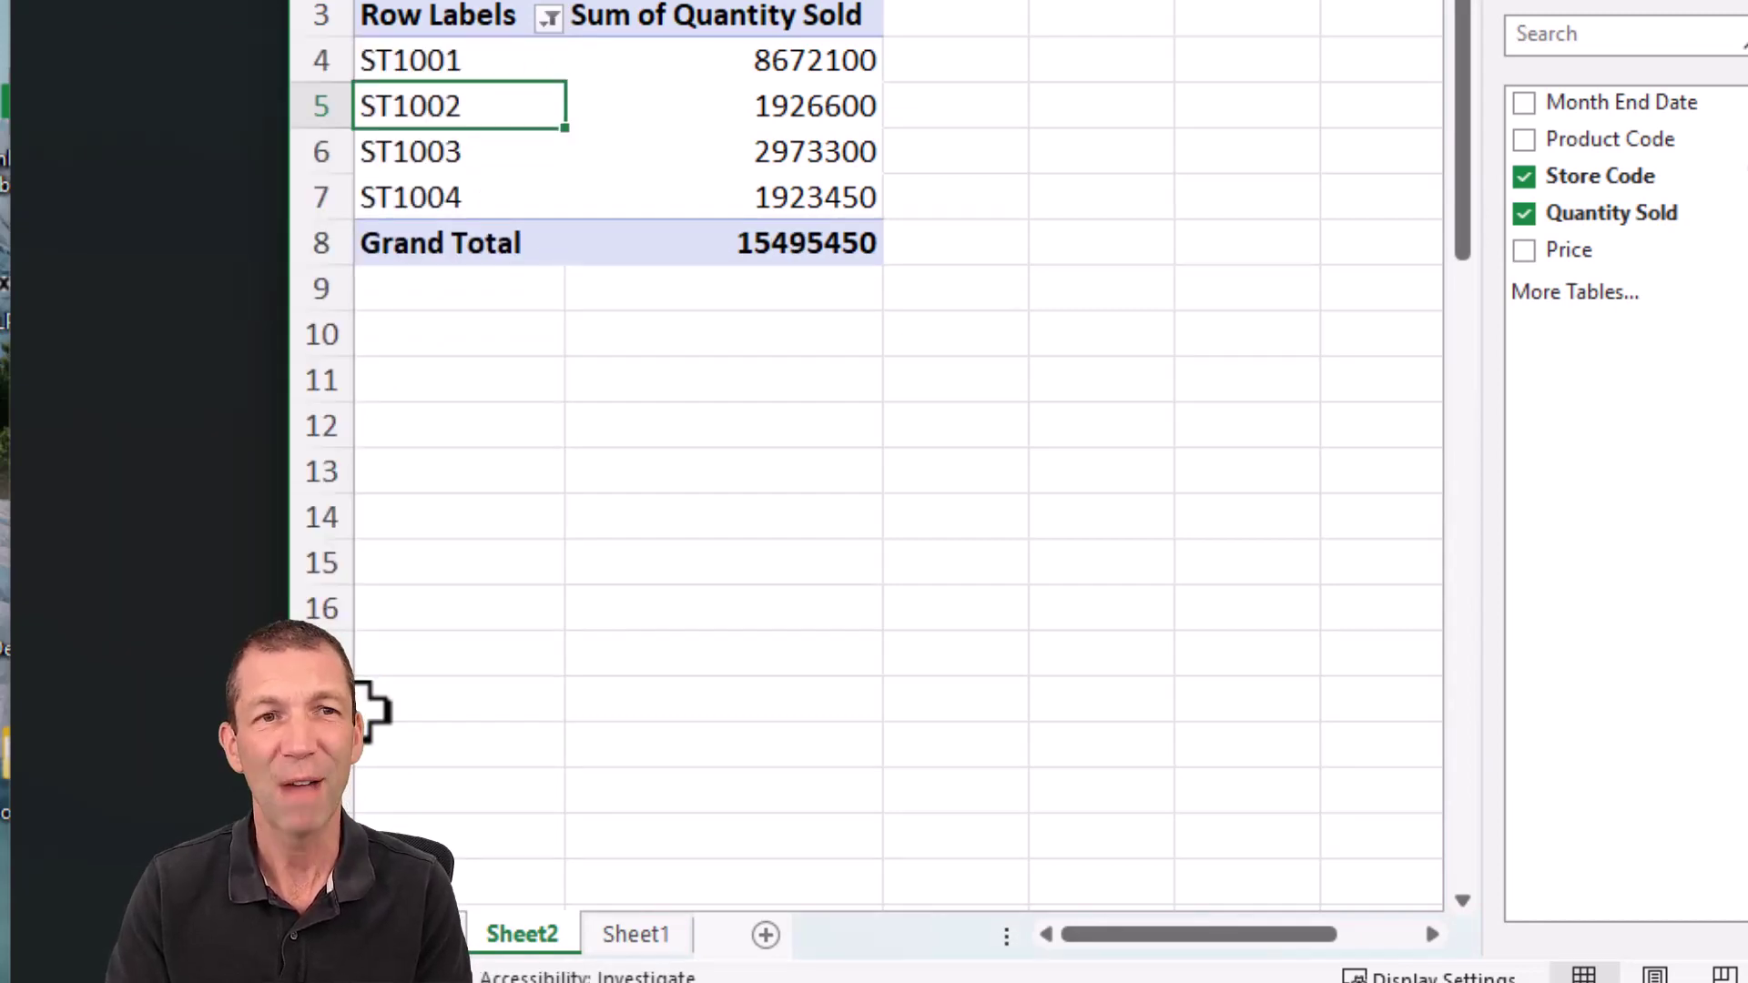
Change the ST1002 store code on Sheet1 to ST1006.
left_click(630, 938)
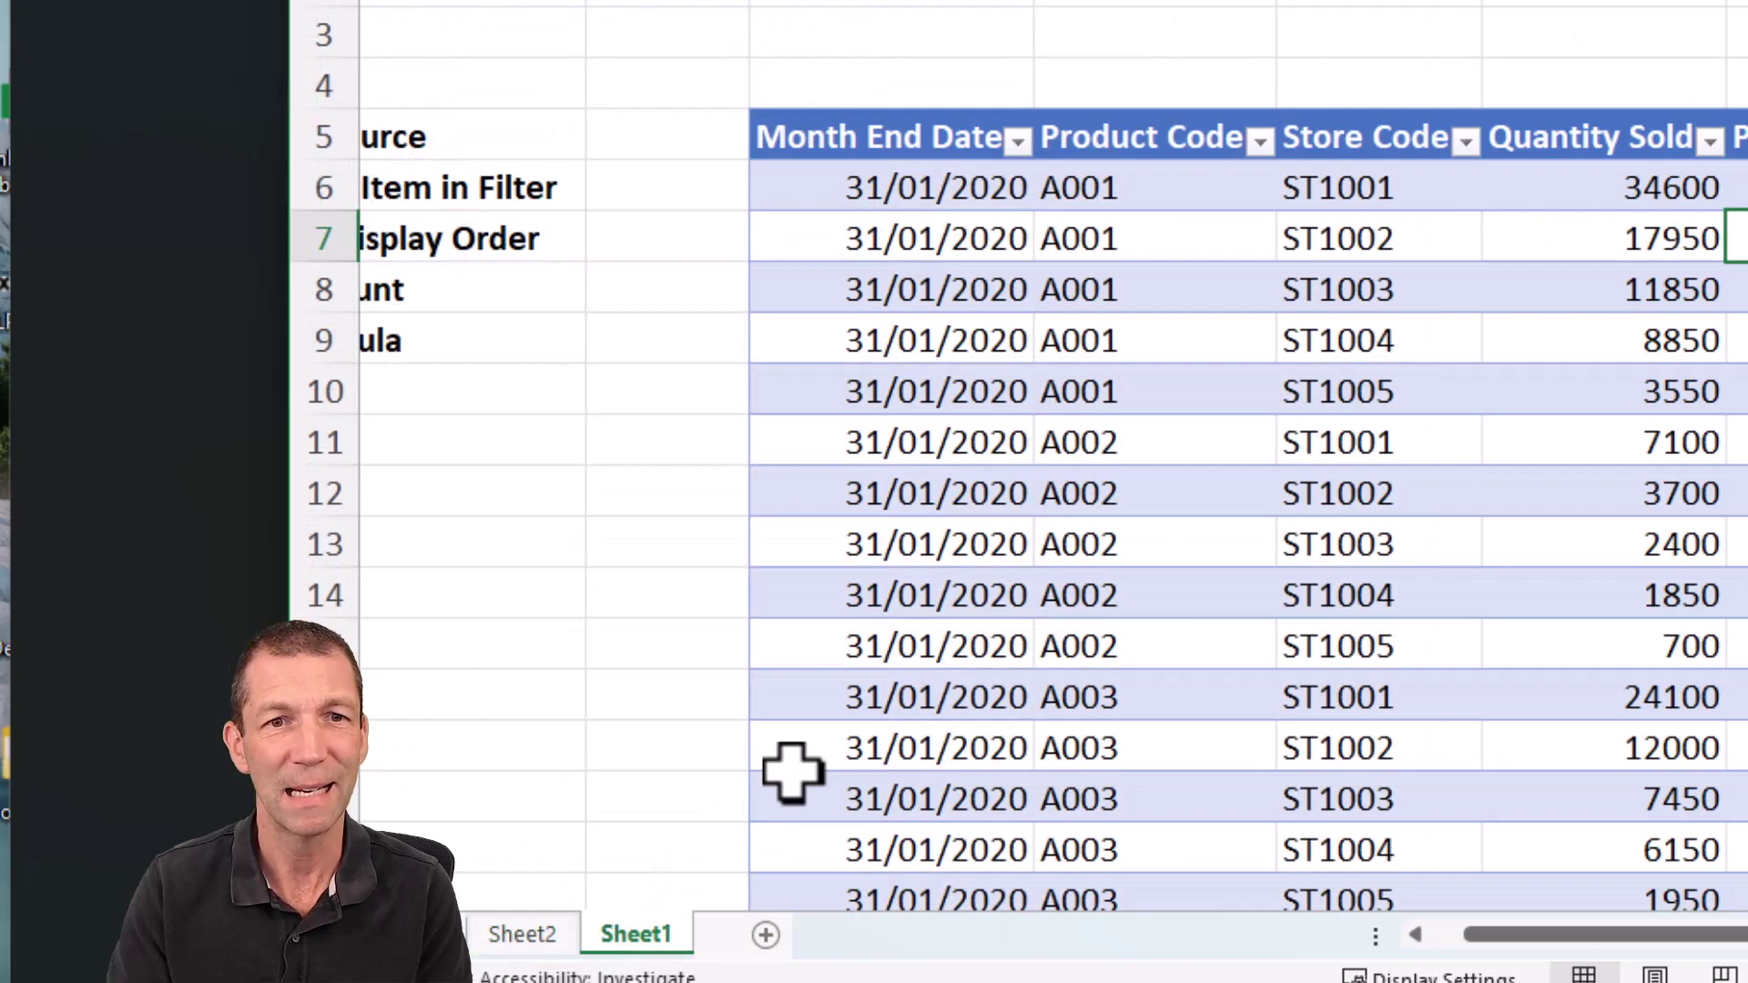
left_click(1372, 232)
key("F2")
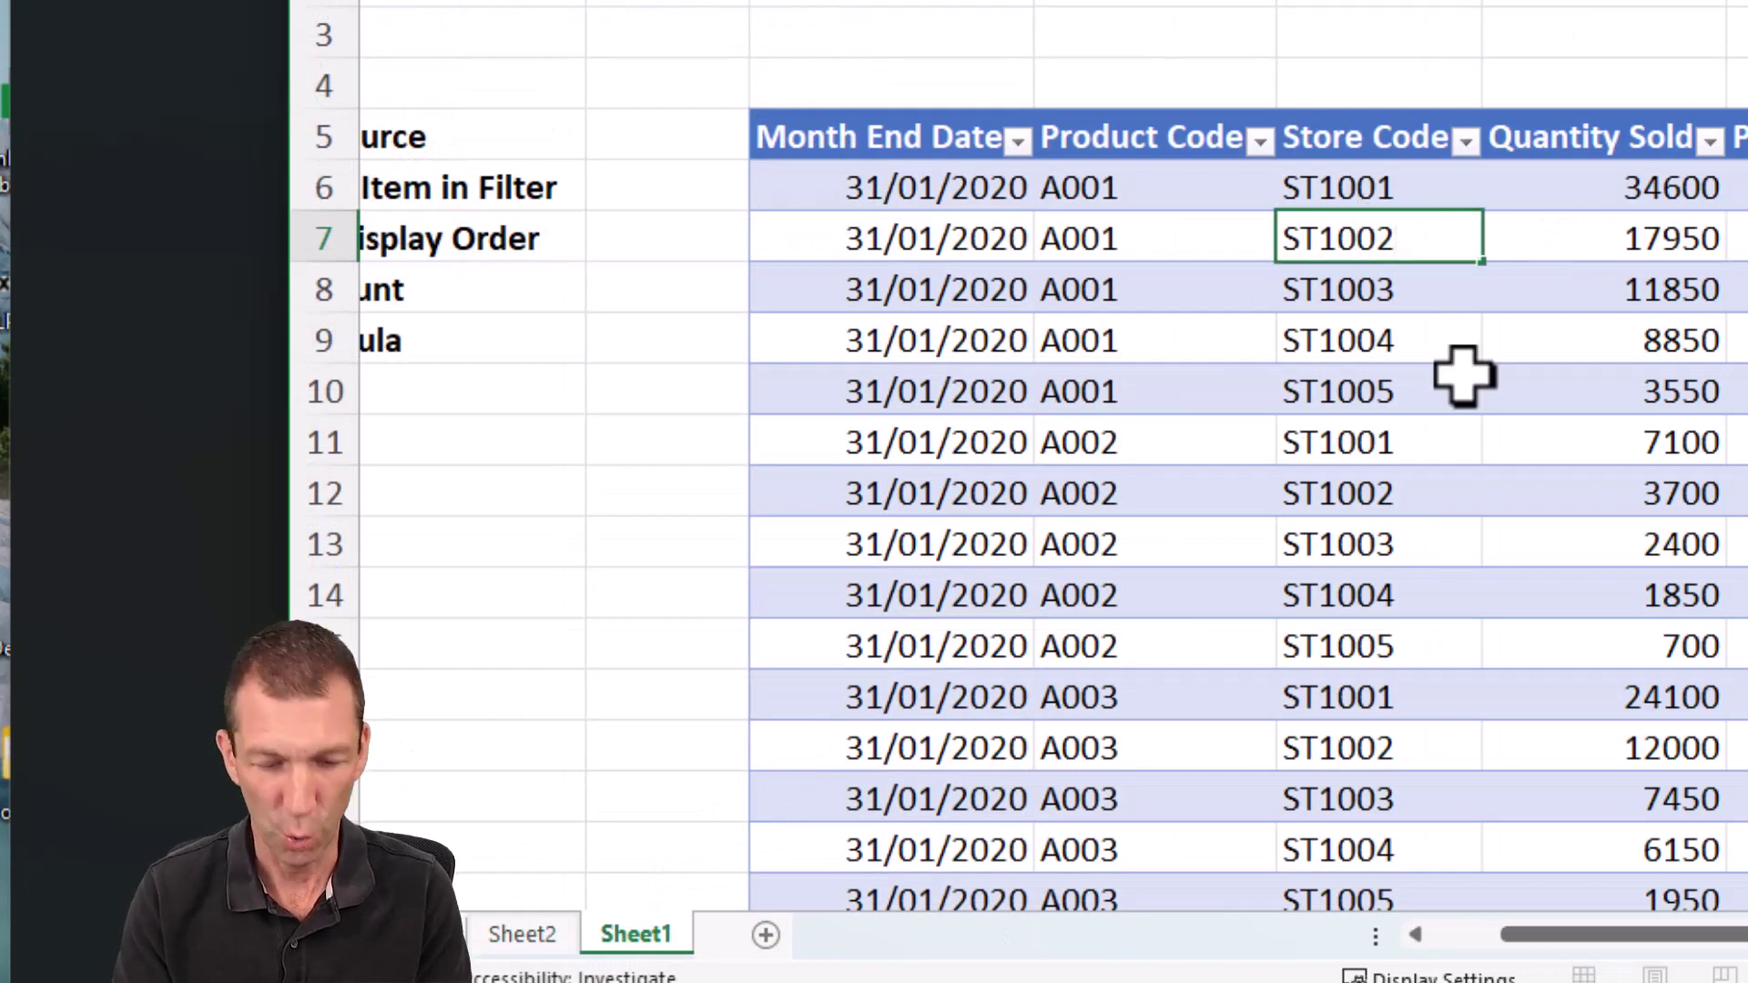
type("6")
key("Return")
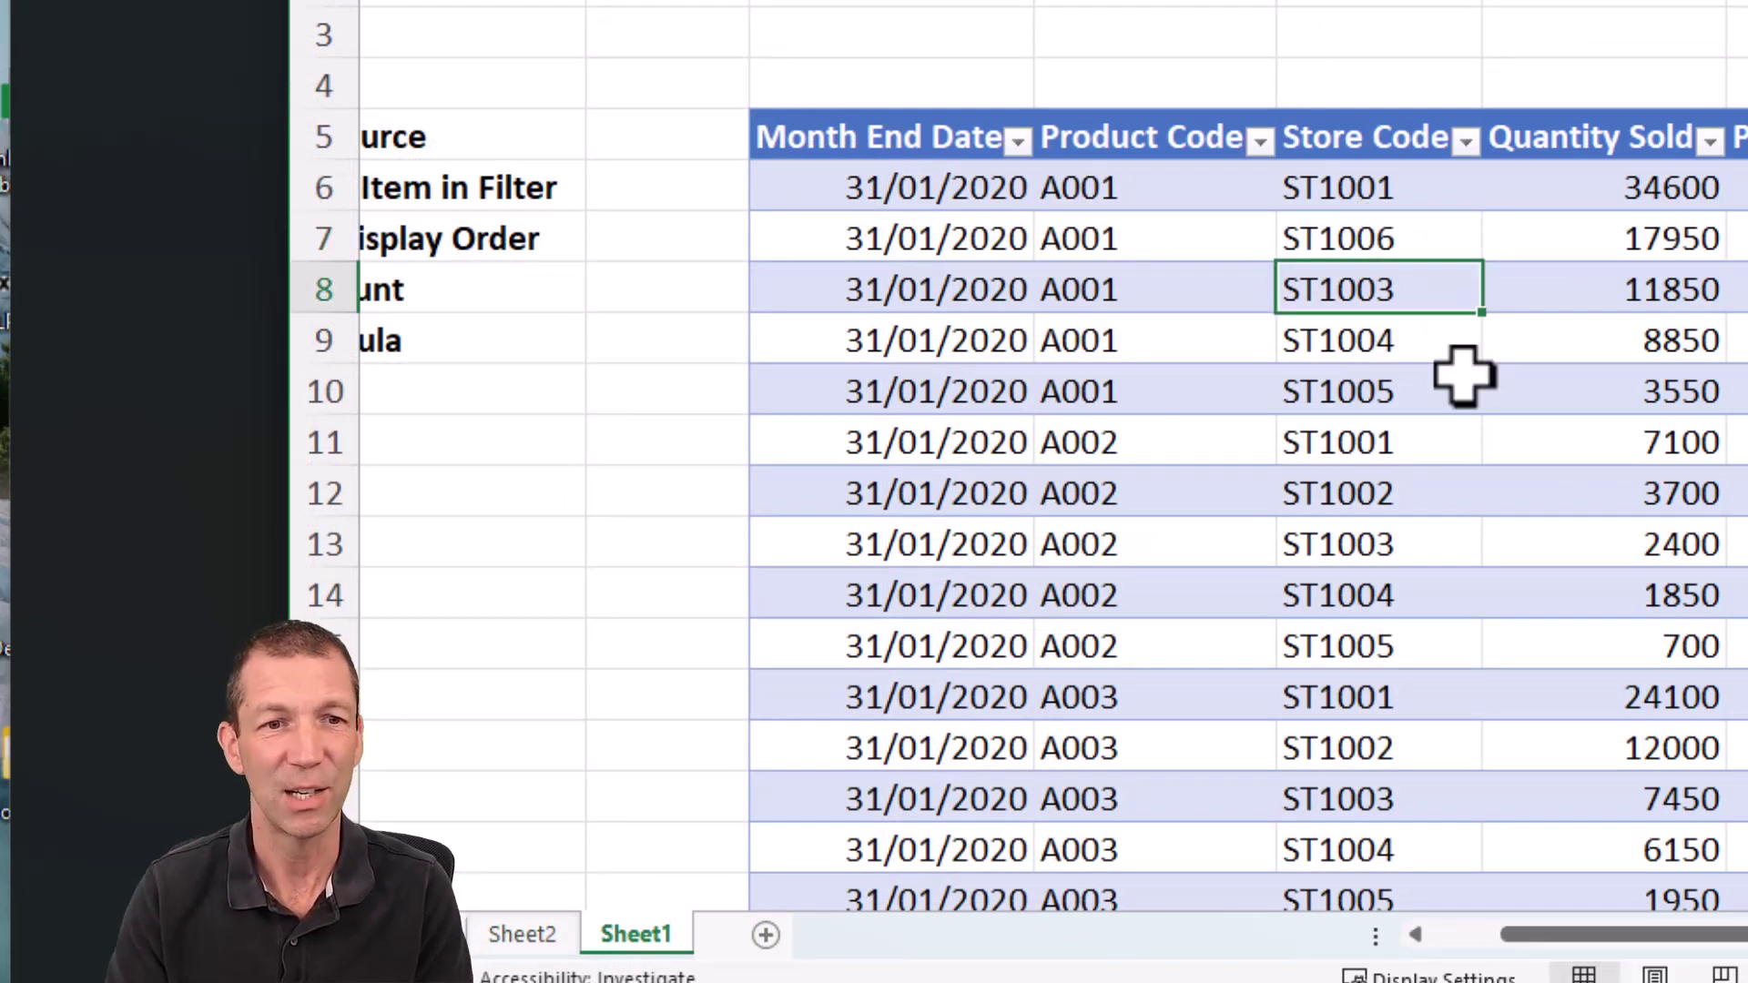
Refresh the pivot on Sheet2 and check the store filter list.
left_click(528, 938)
right_click(457, 162)
left_click(555, 361)
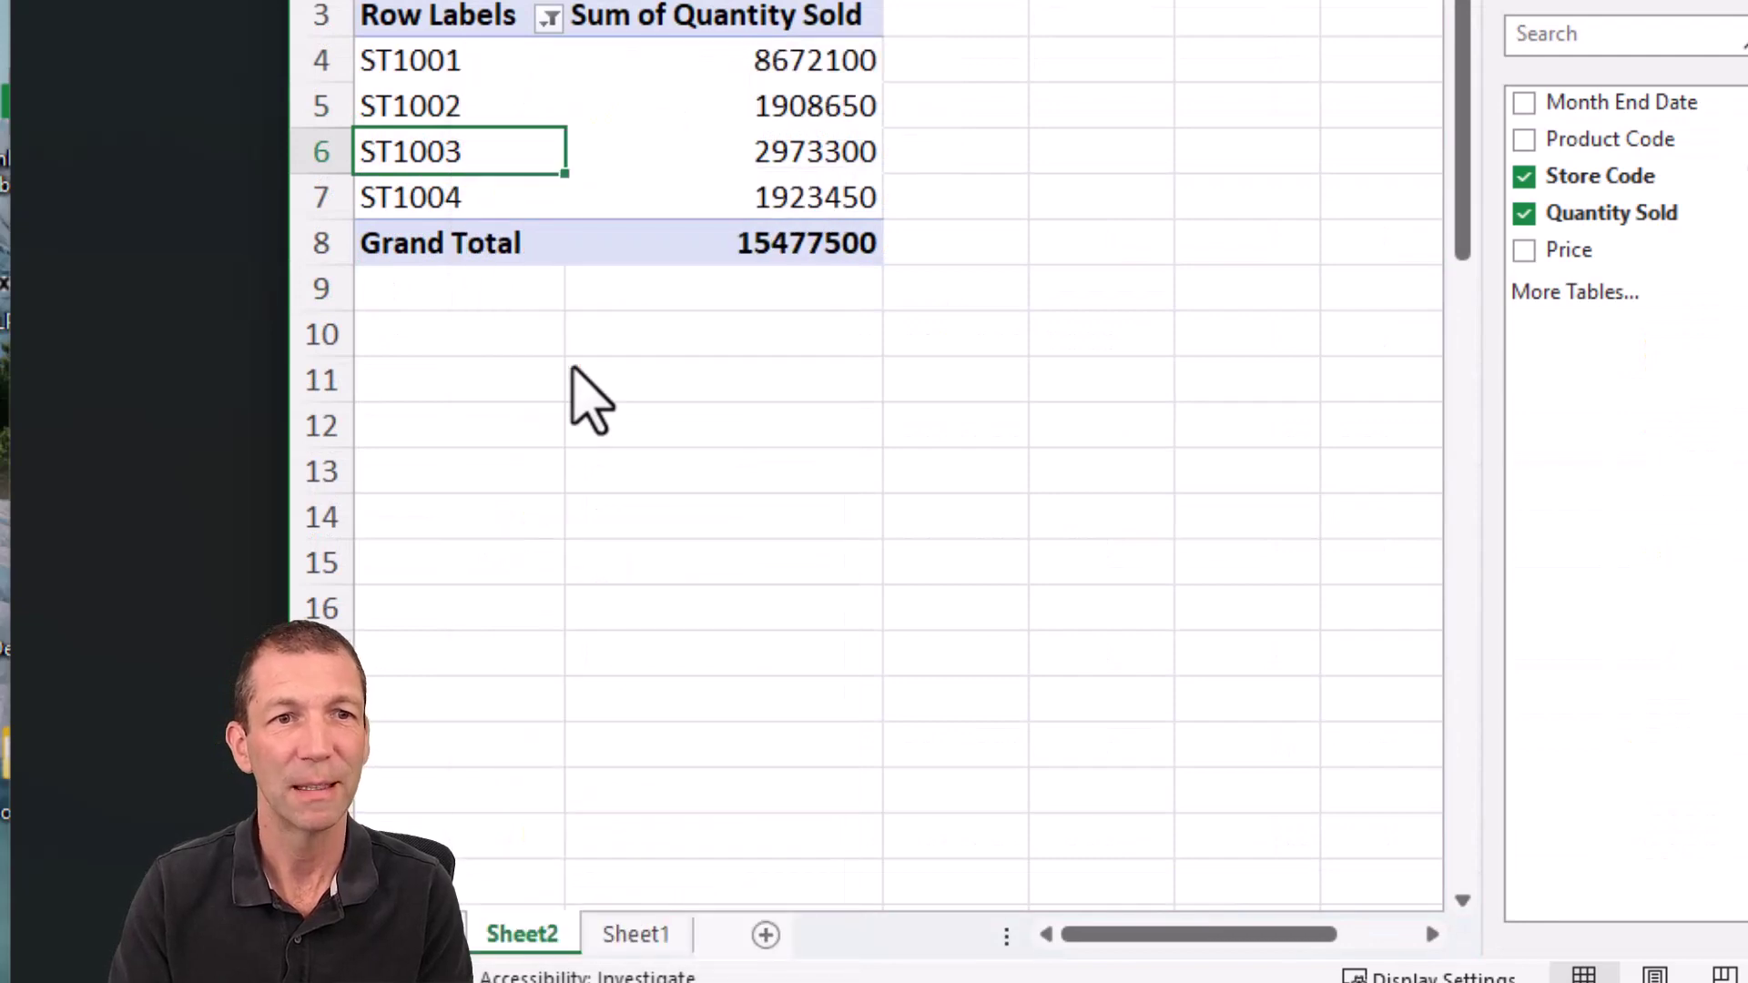
left_click(550, 20)
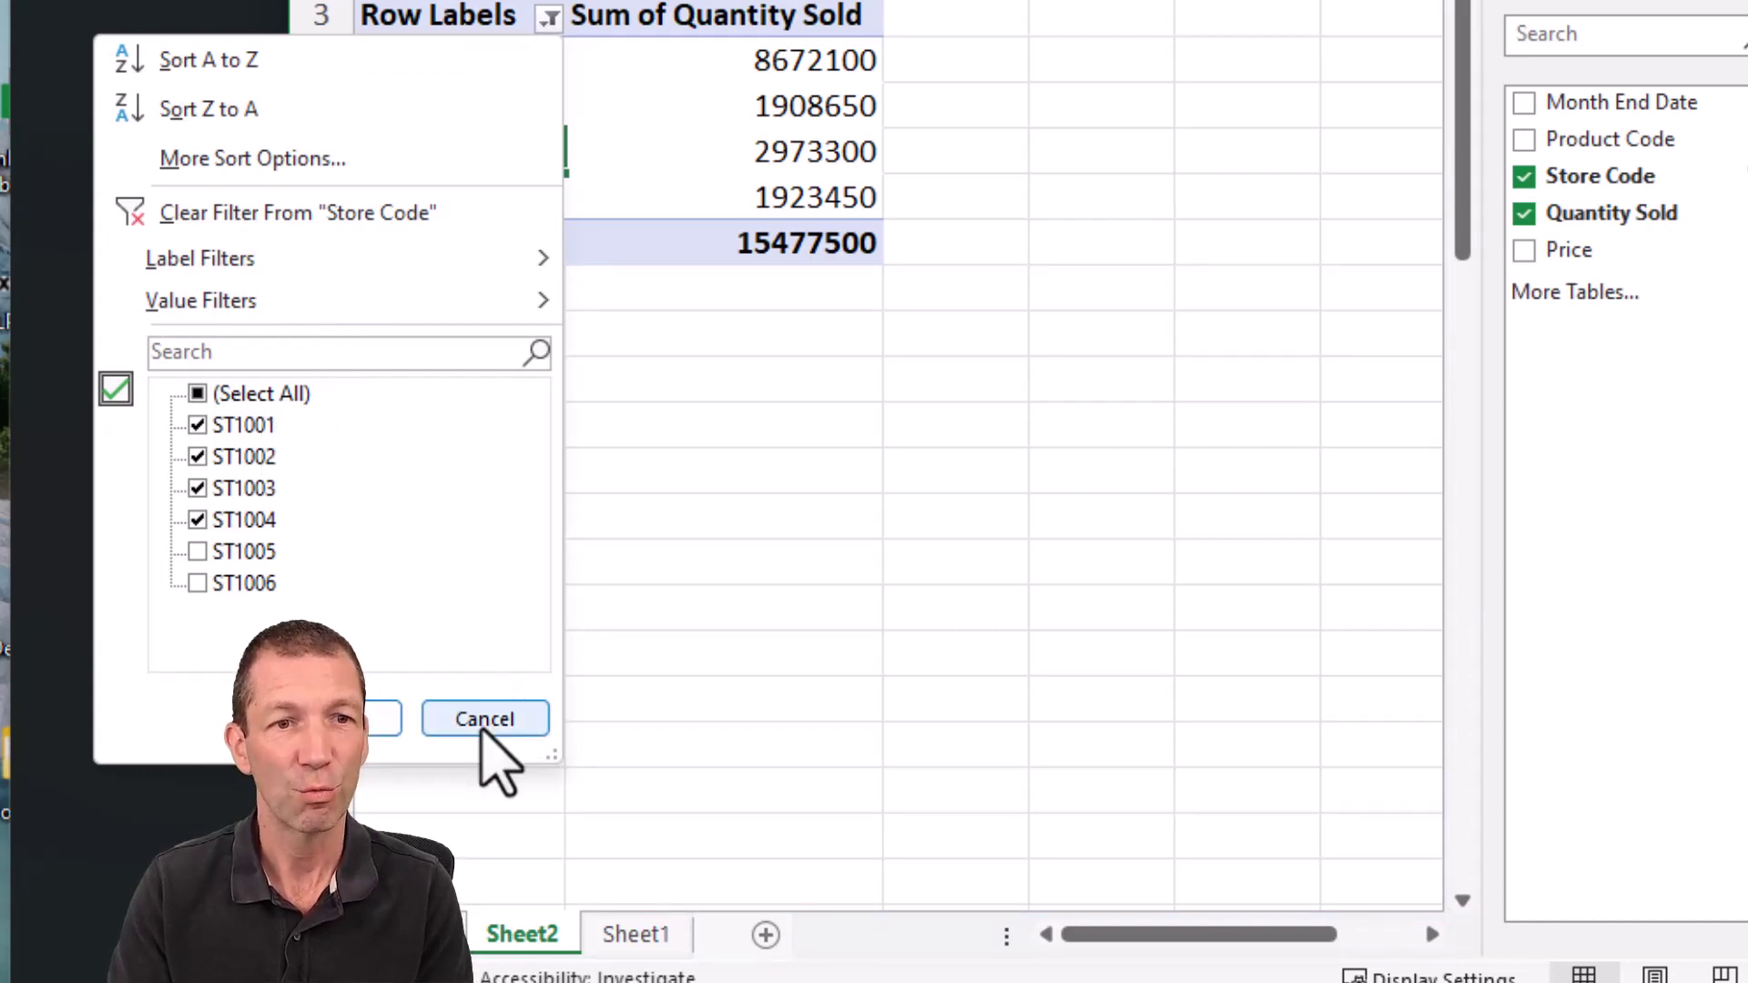
left_click(496, 728)
Enable 'Include new items in manual filter' in the Store Code field settings.
right_click(470, 38)
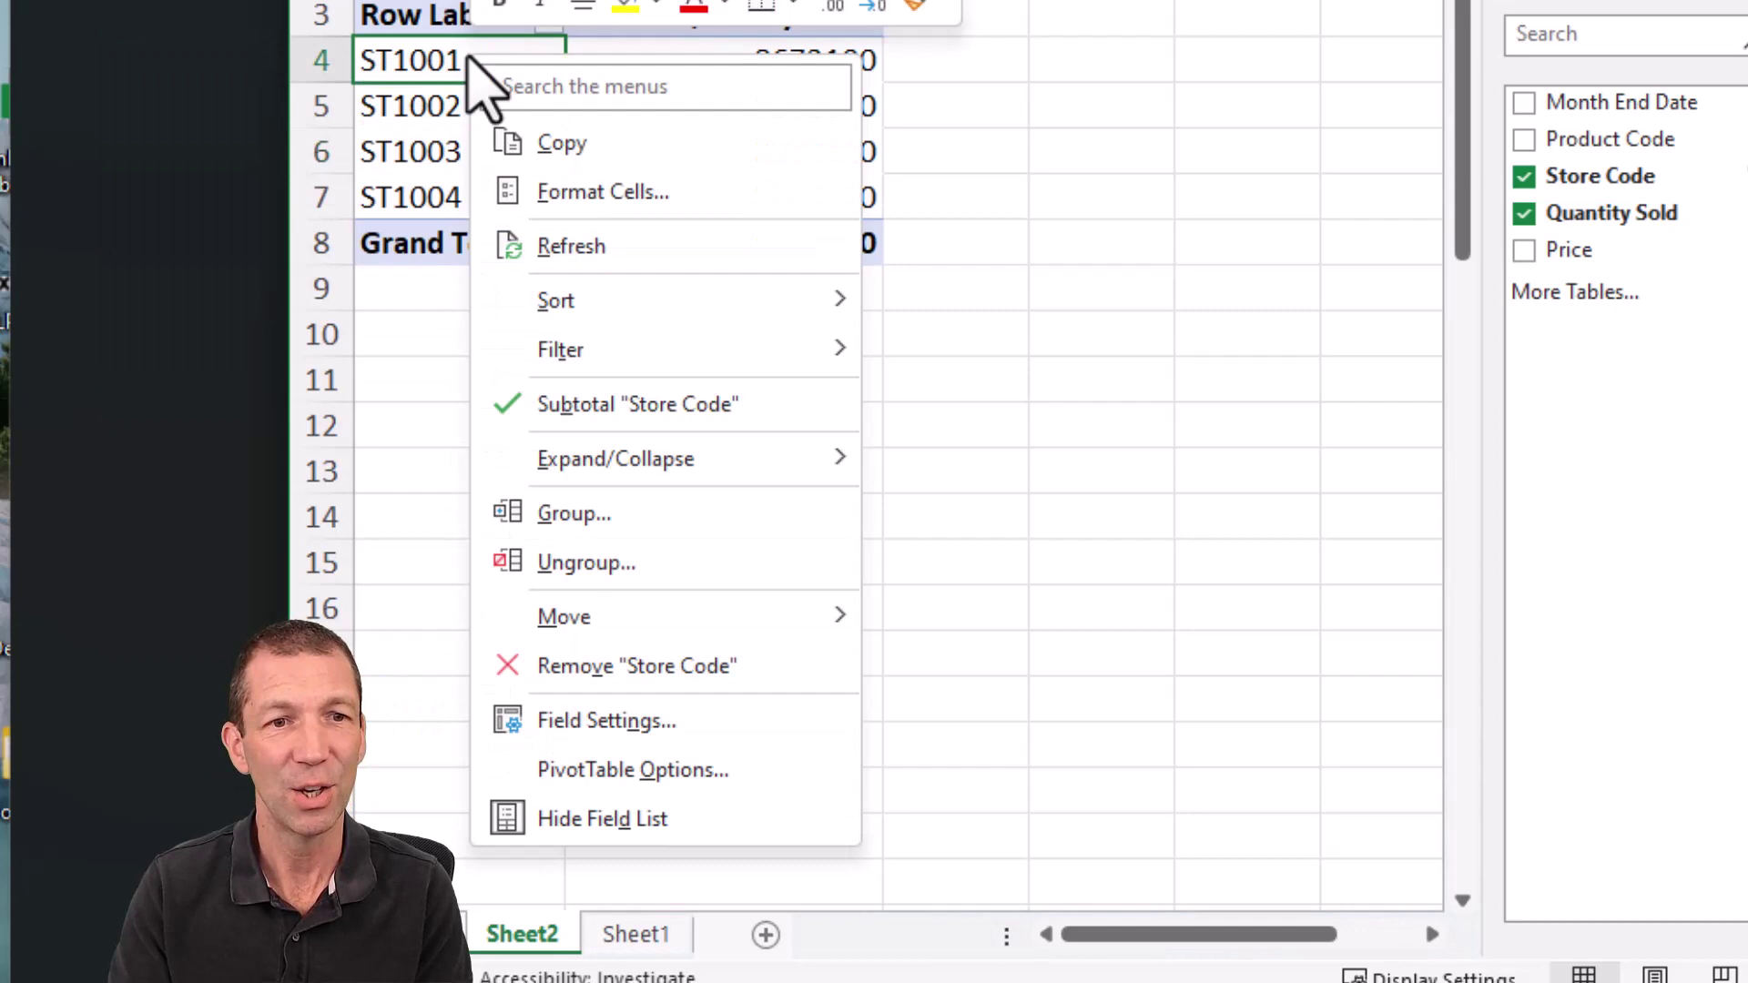
left_click(642, 721)
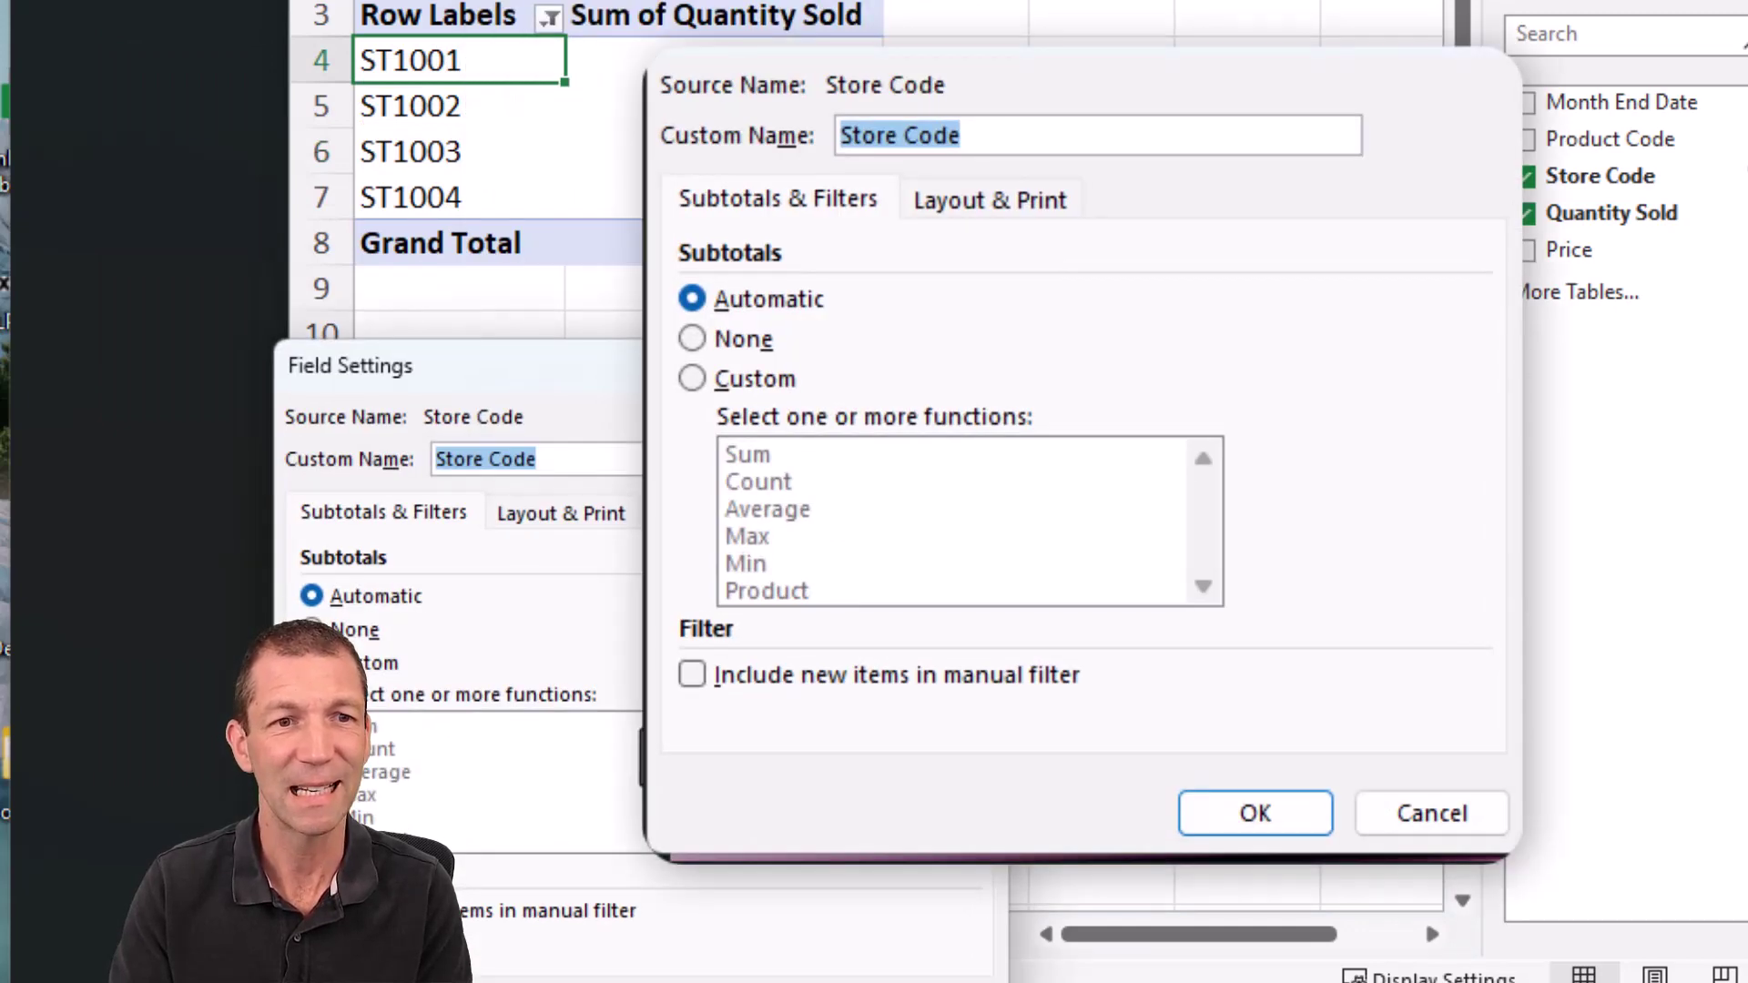
left_click(466, 905)
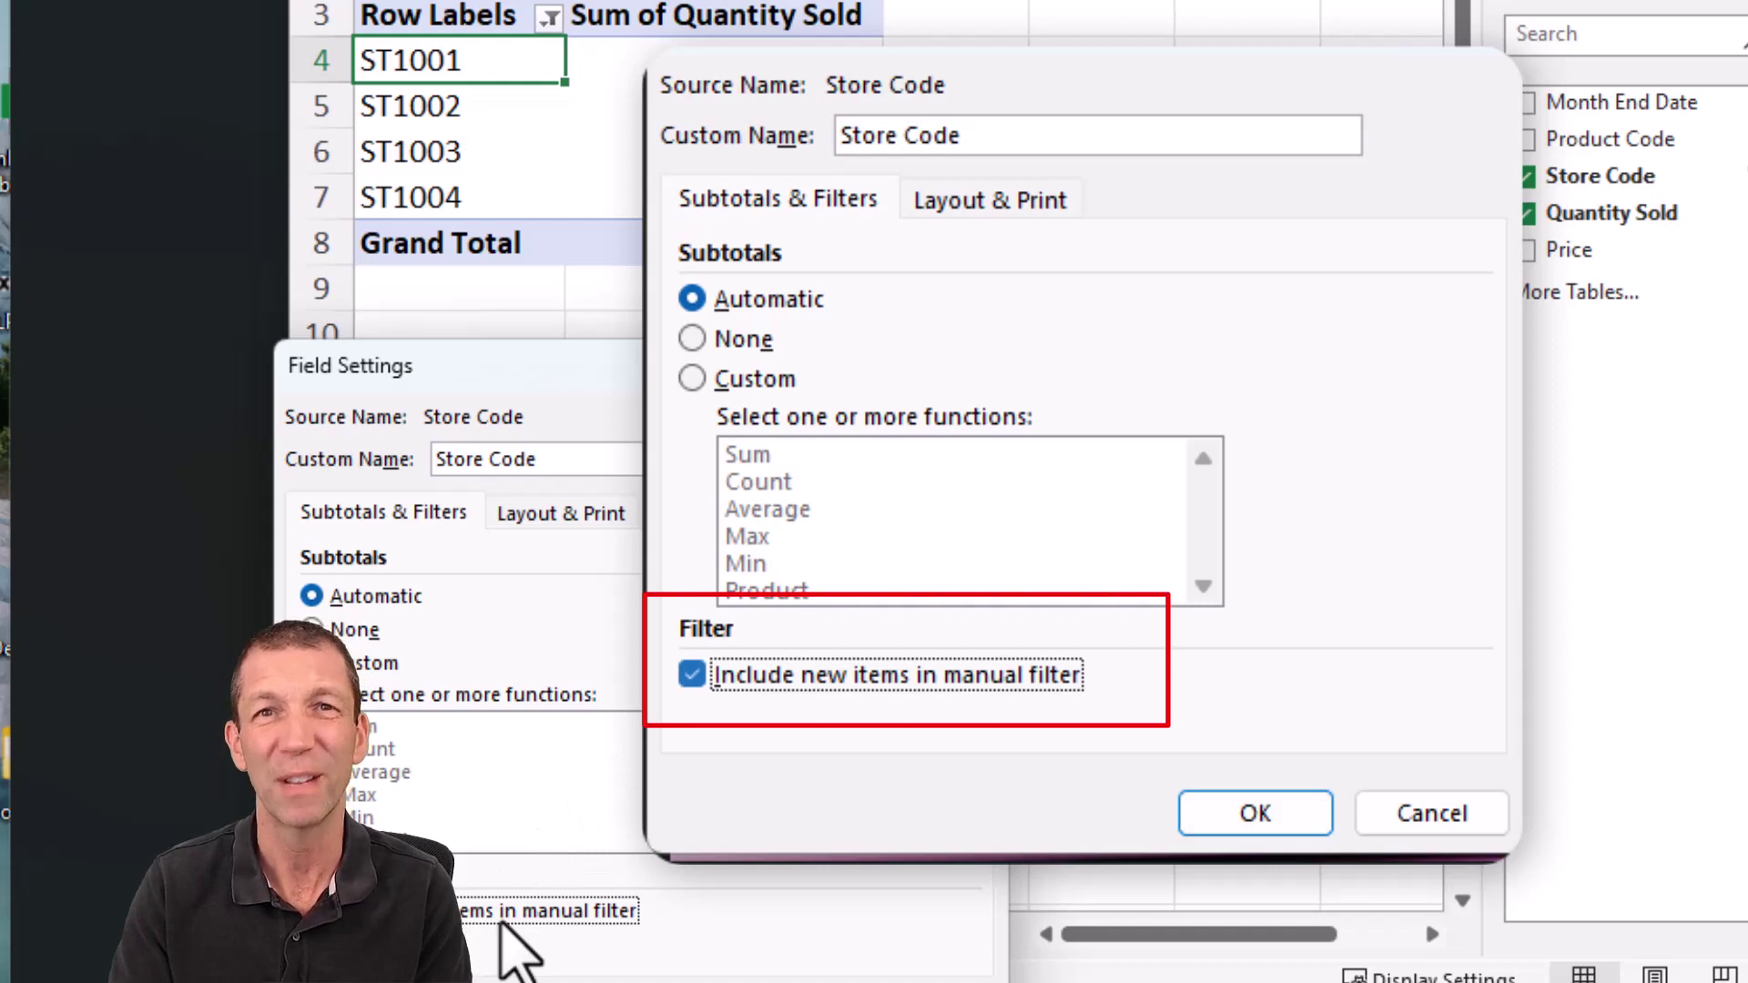
key("Return")
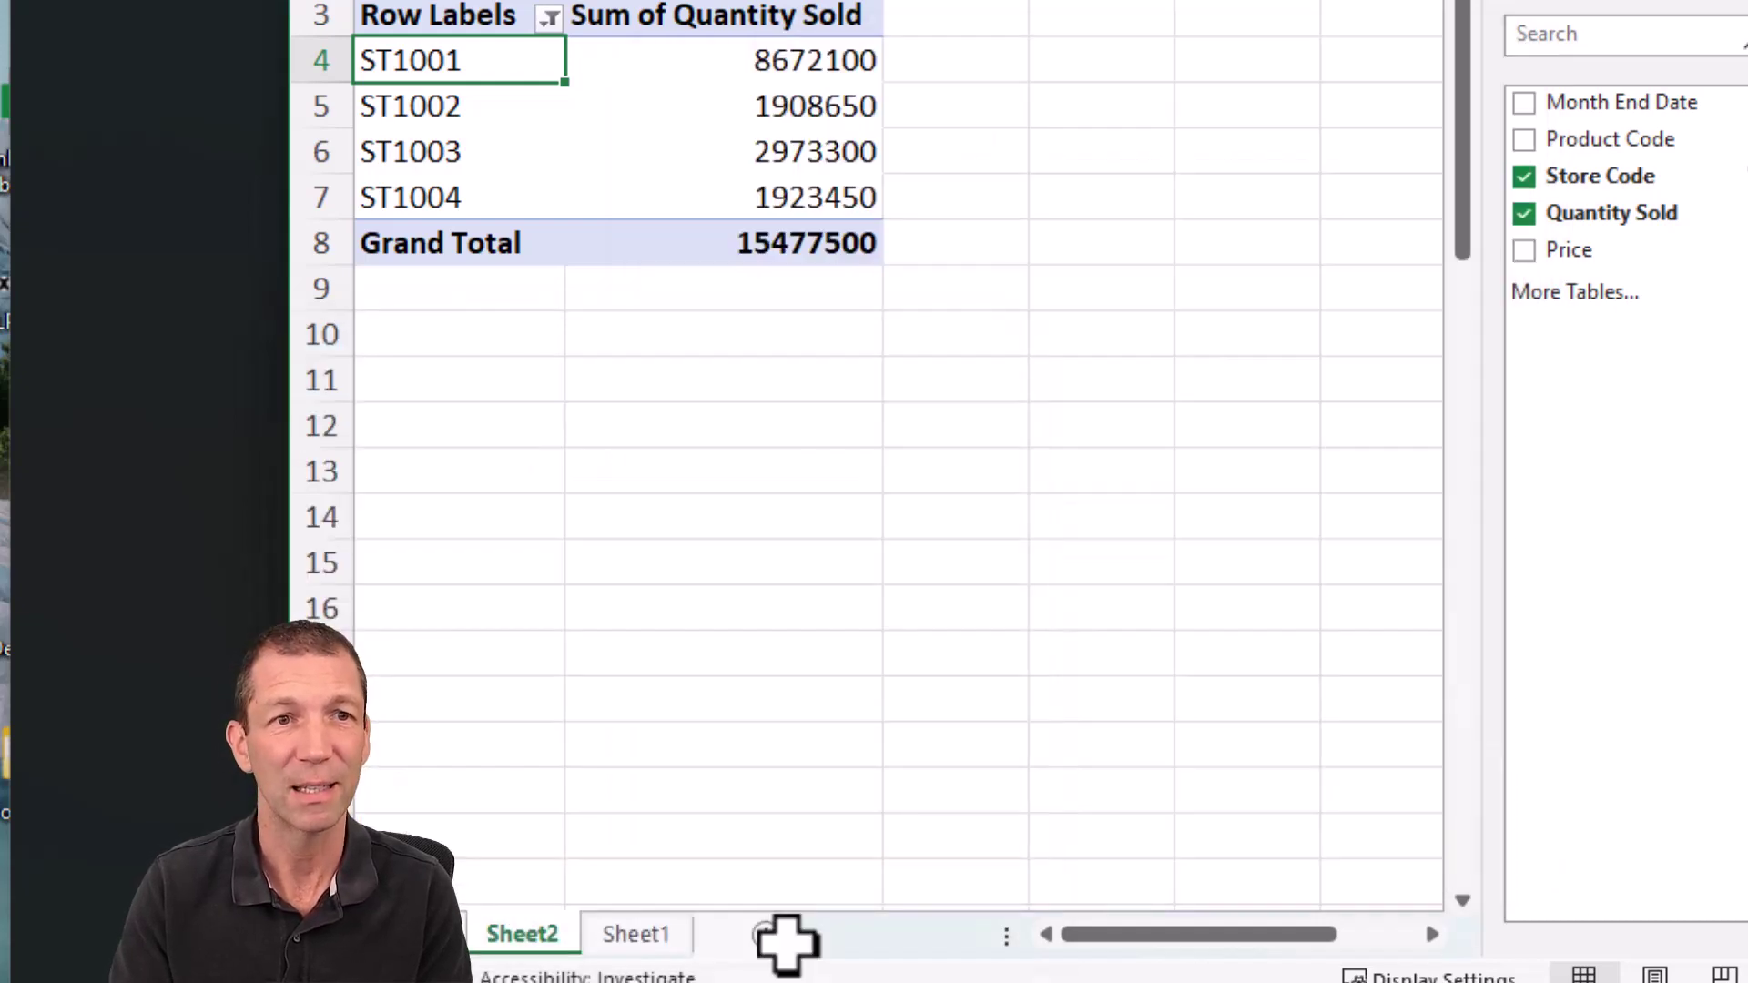
left_click(549, 18)
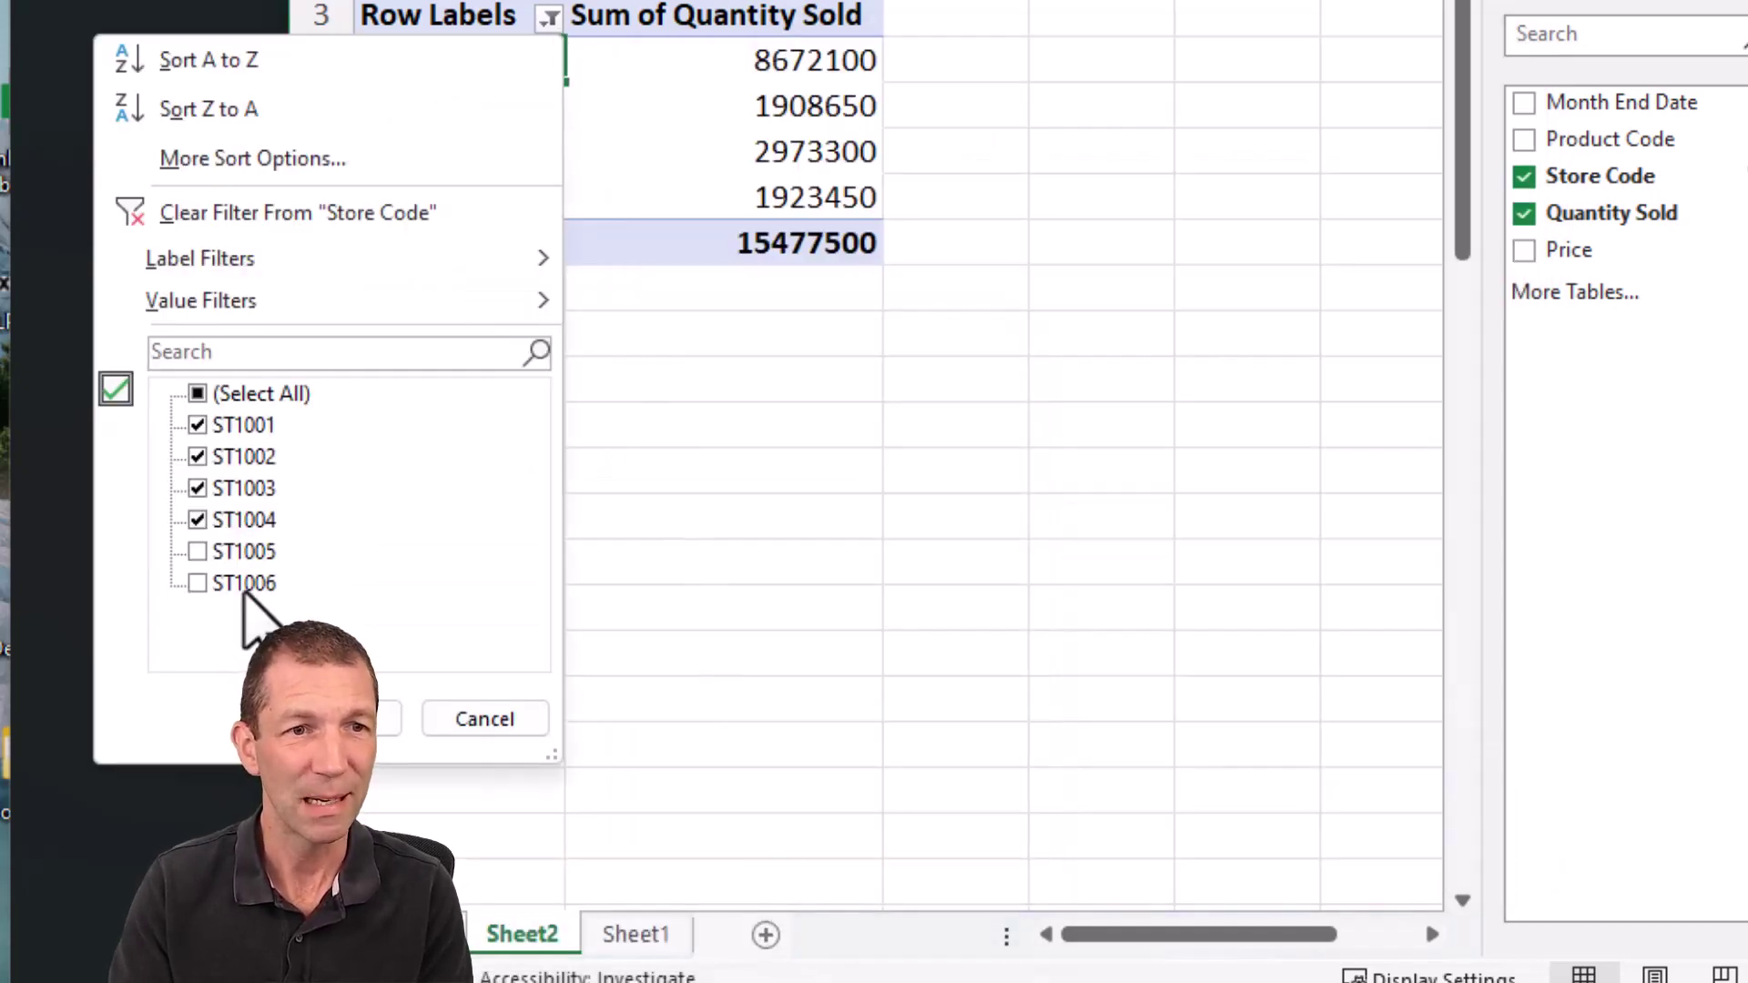
key("Return")
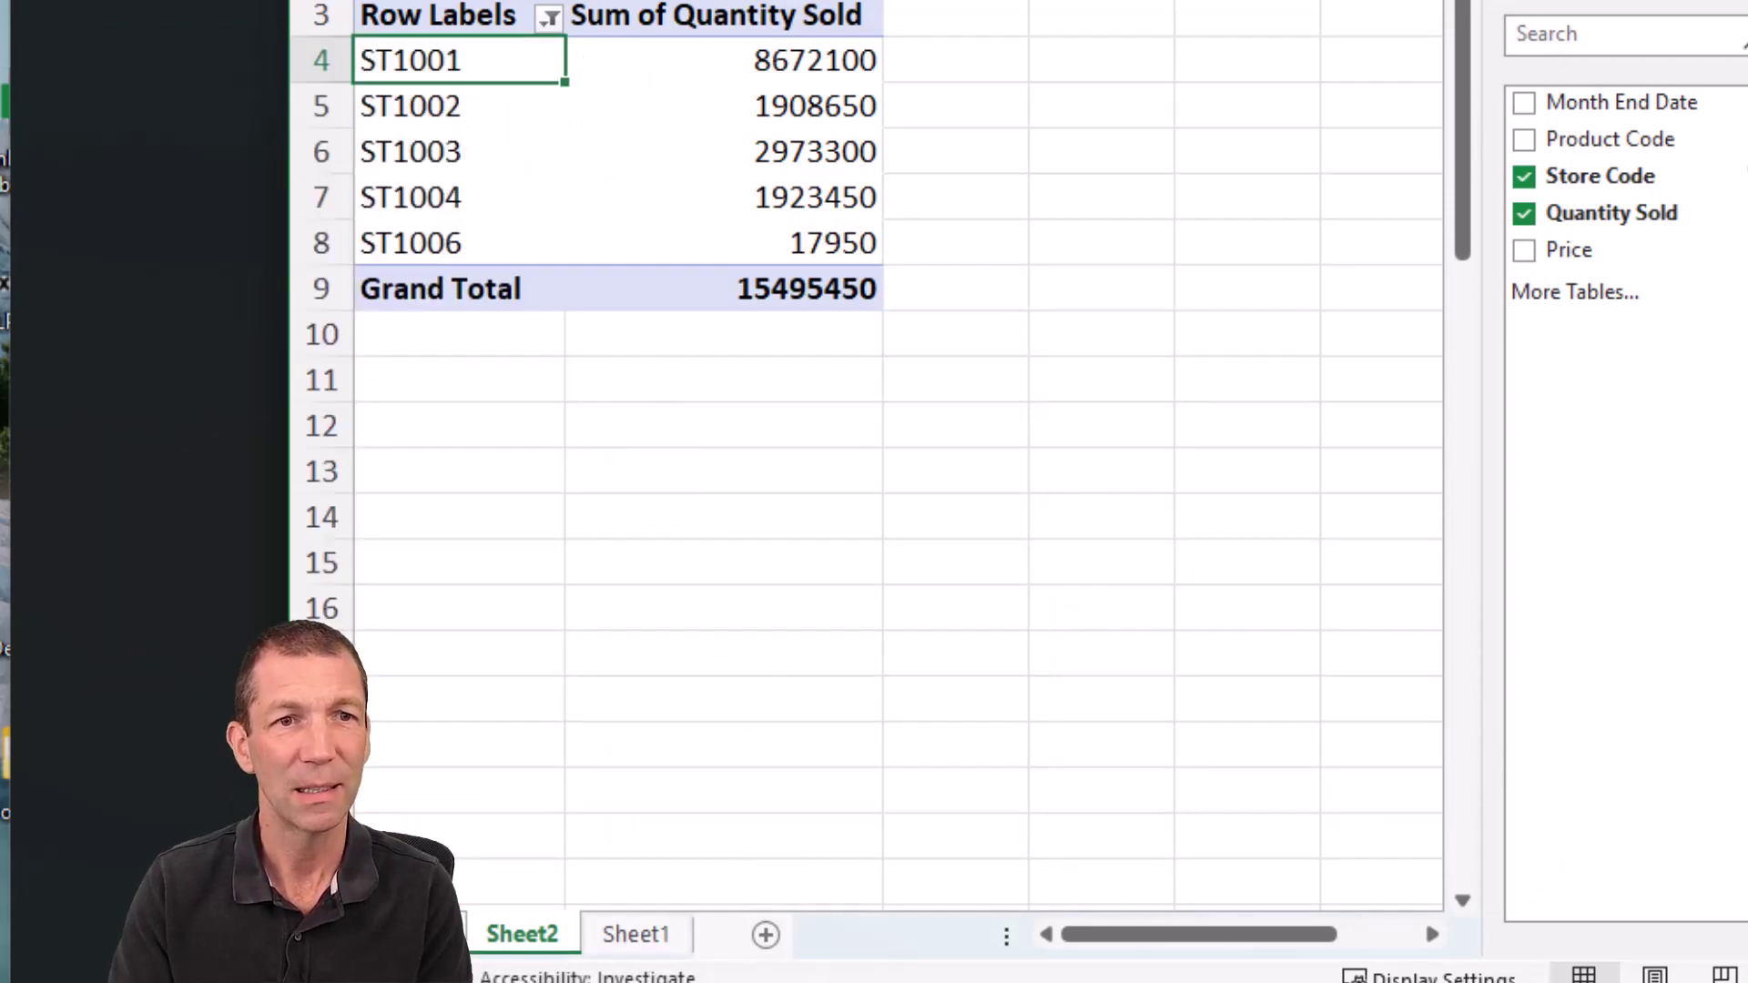
Change the ST1003 store code on Sheet1 to ST1007, then return to the pivot.
left_click(635, 934)
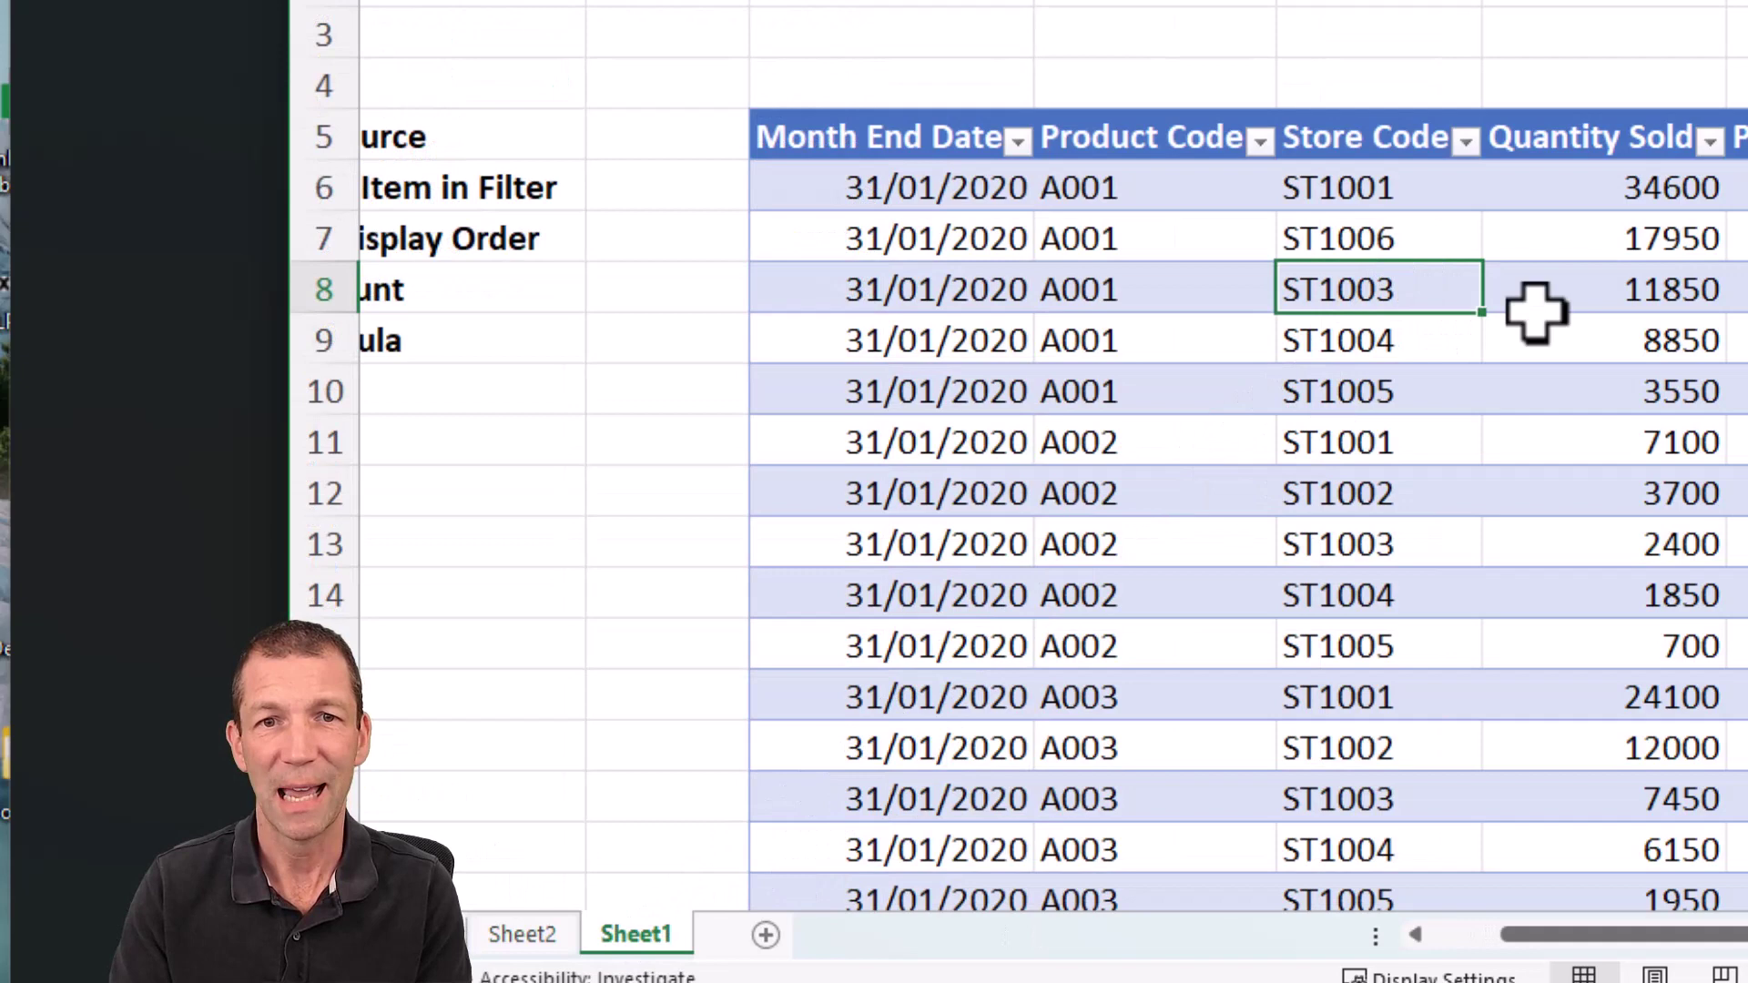
key("F2")
type("7")
key("Return")
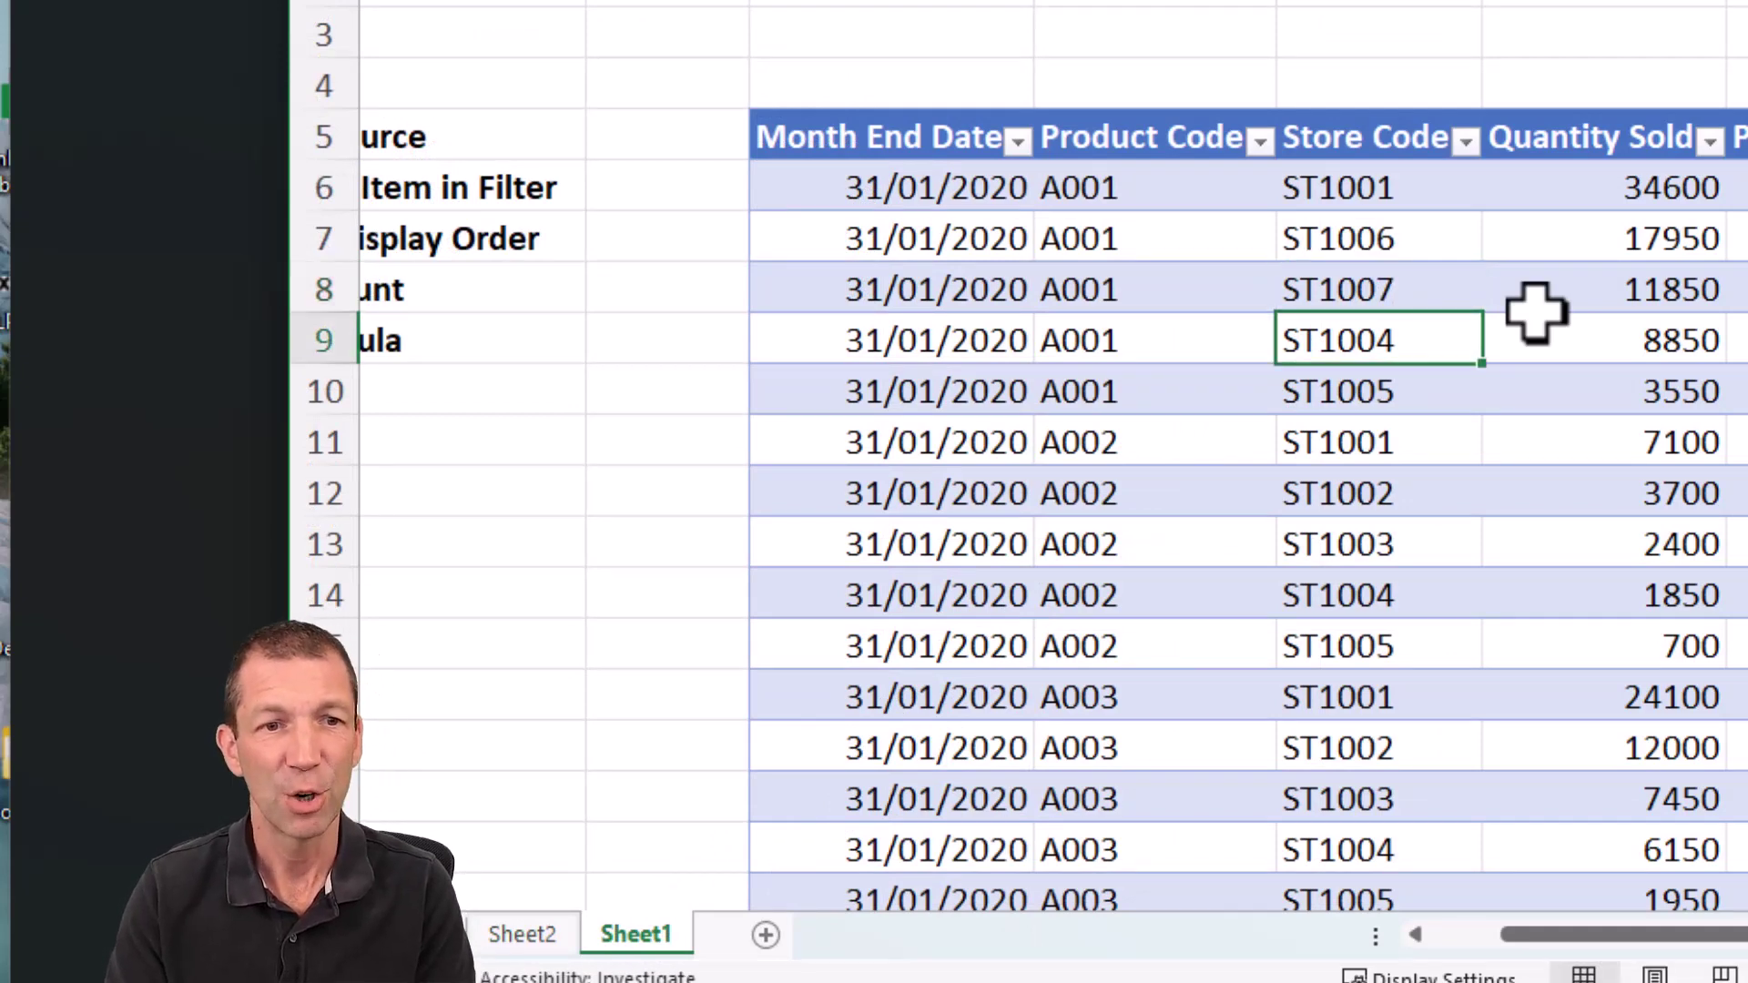
left_click(522, 935)
Refresh the pivot so ST1007 appears with a total of 11850, then return to Sheet1.
right_click(634, 187)
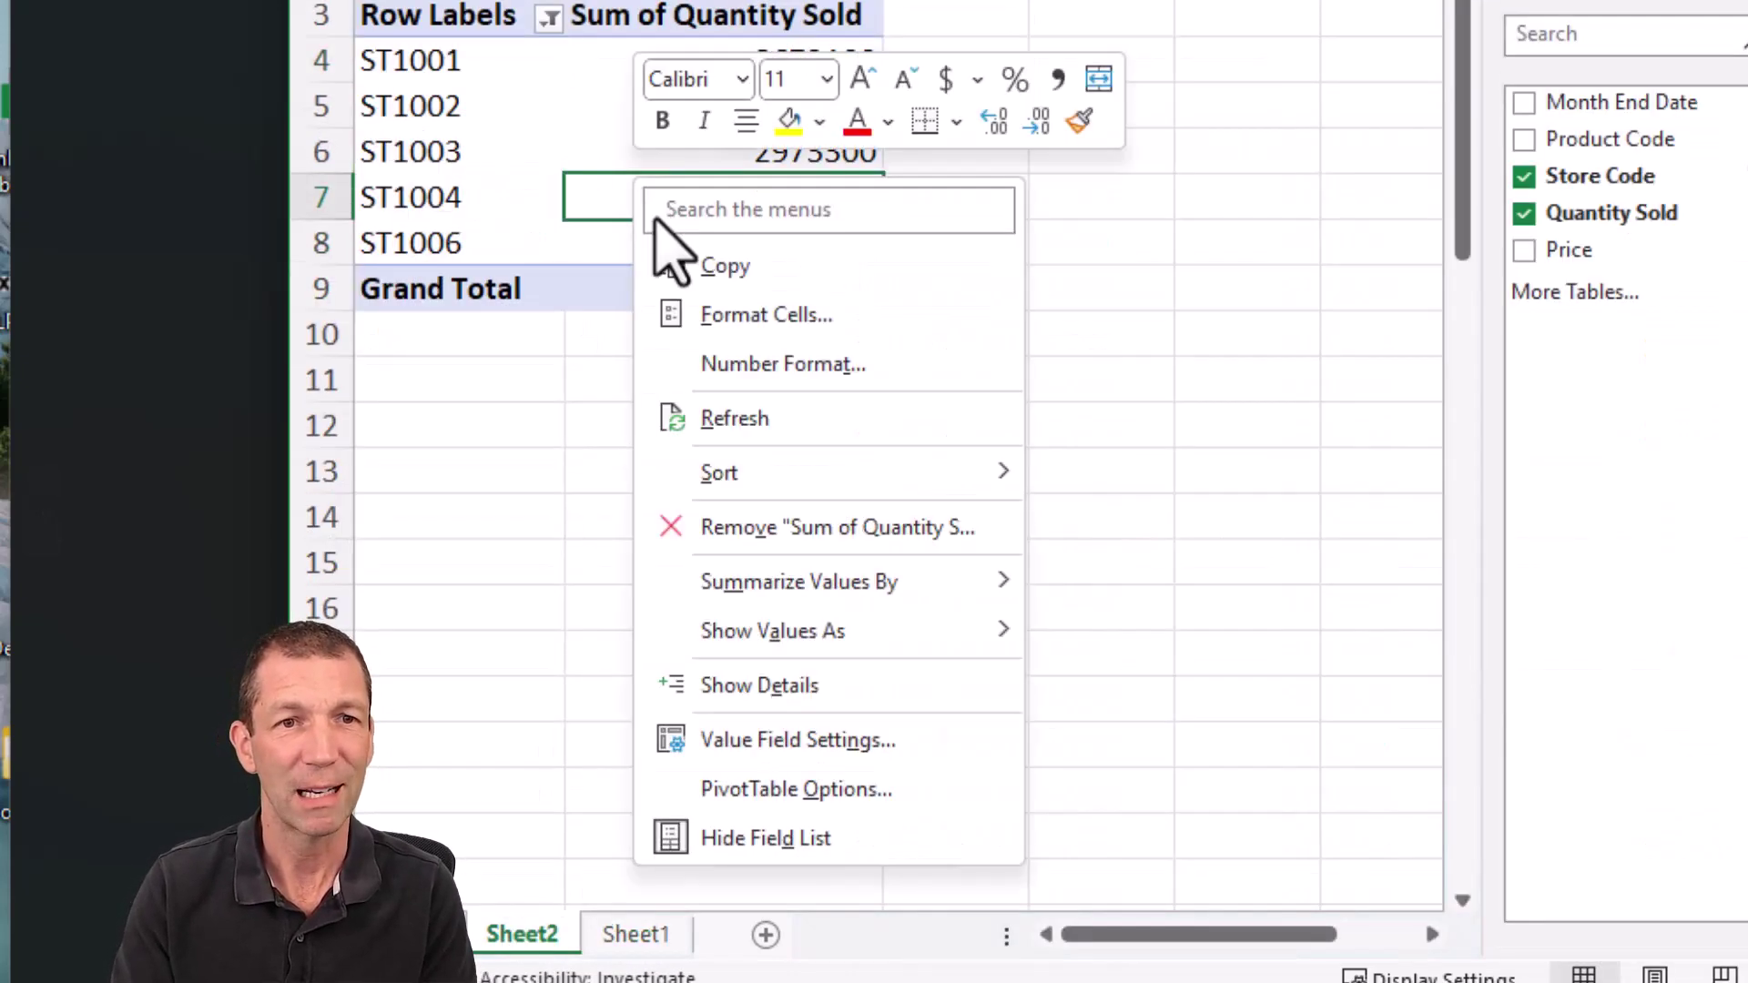
left_click(778, 421)
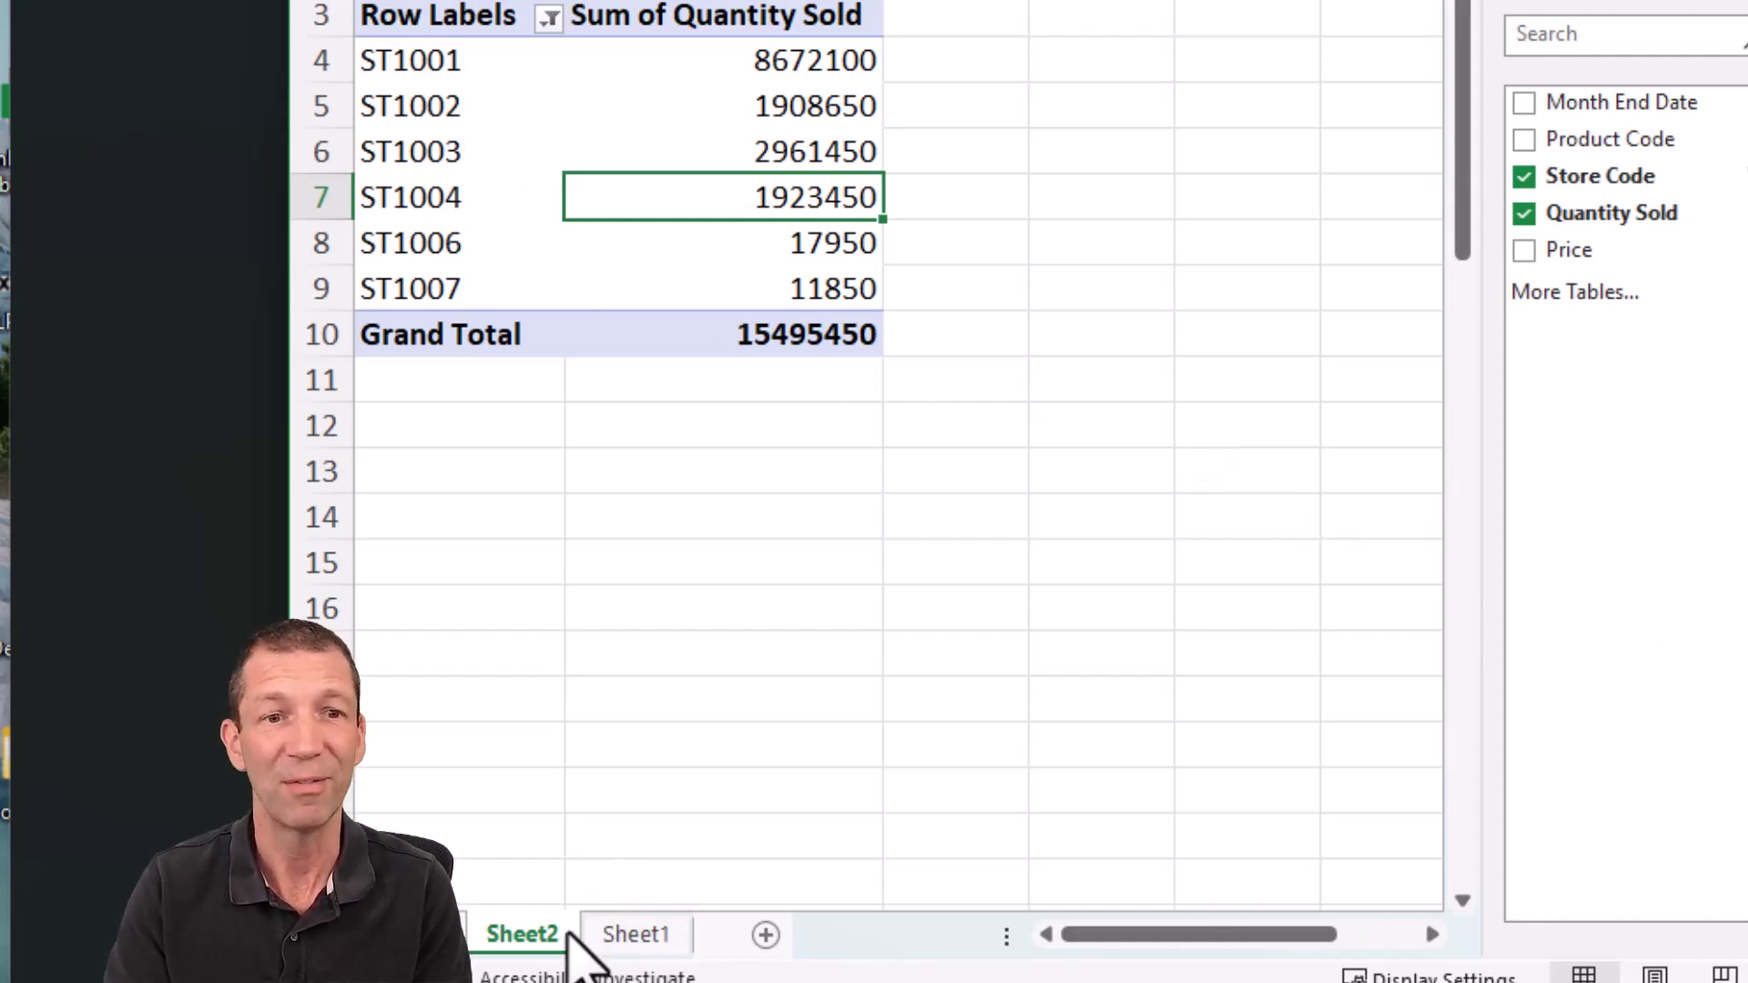
left_click(636, 934)
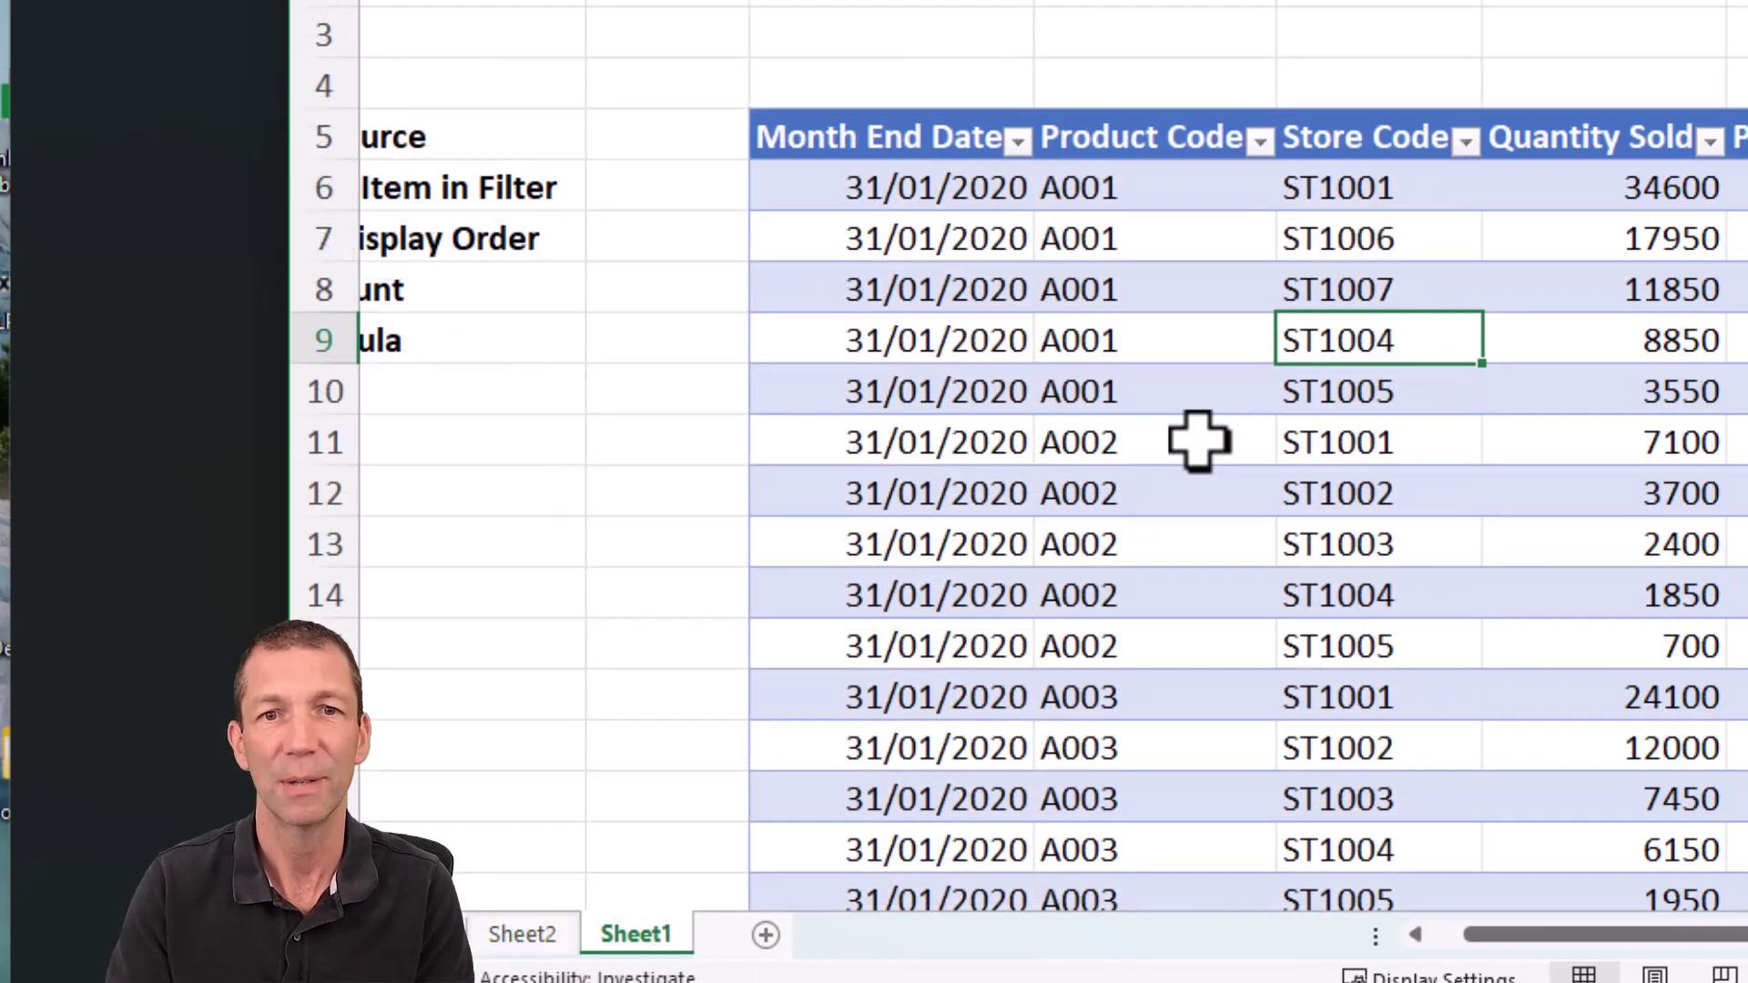
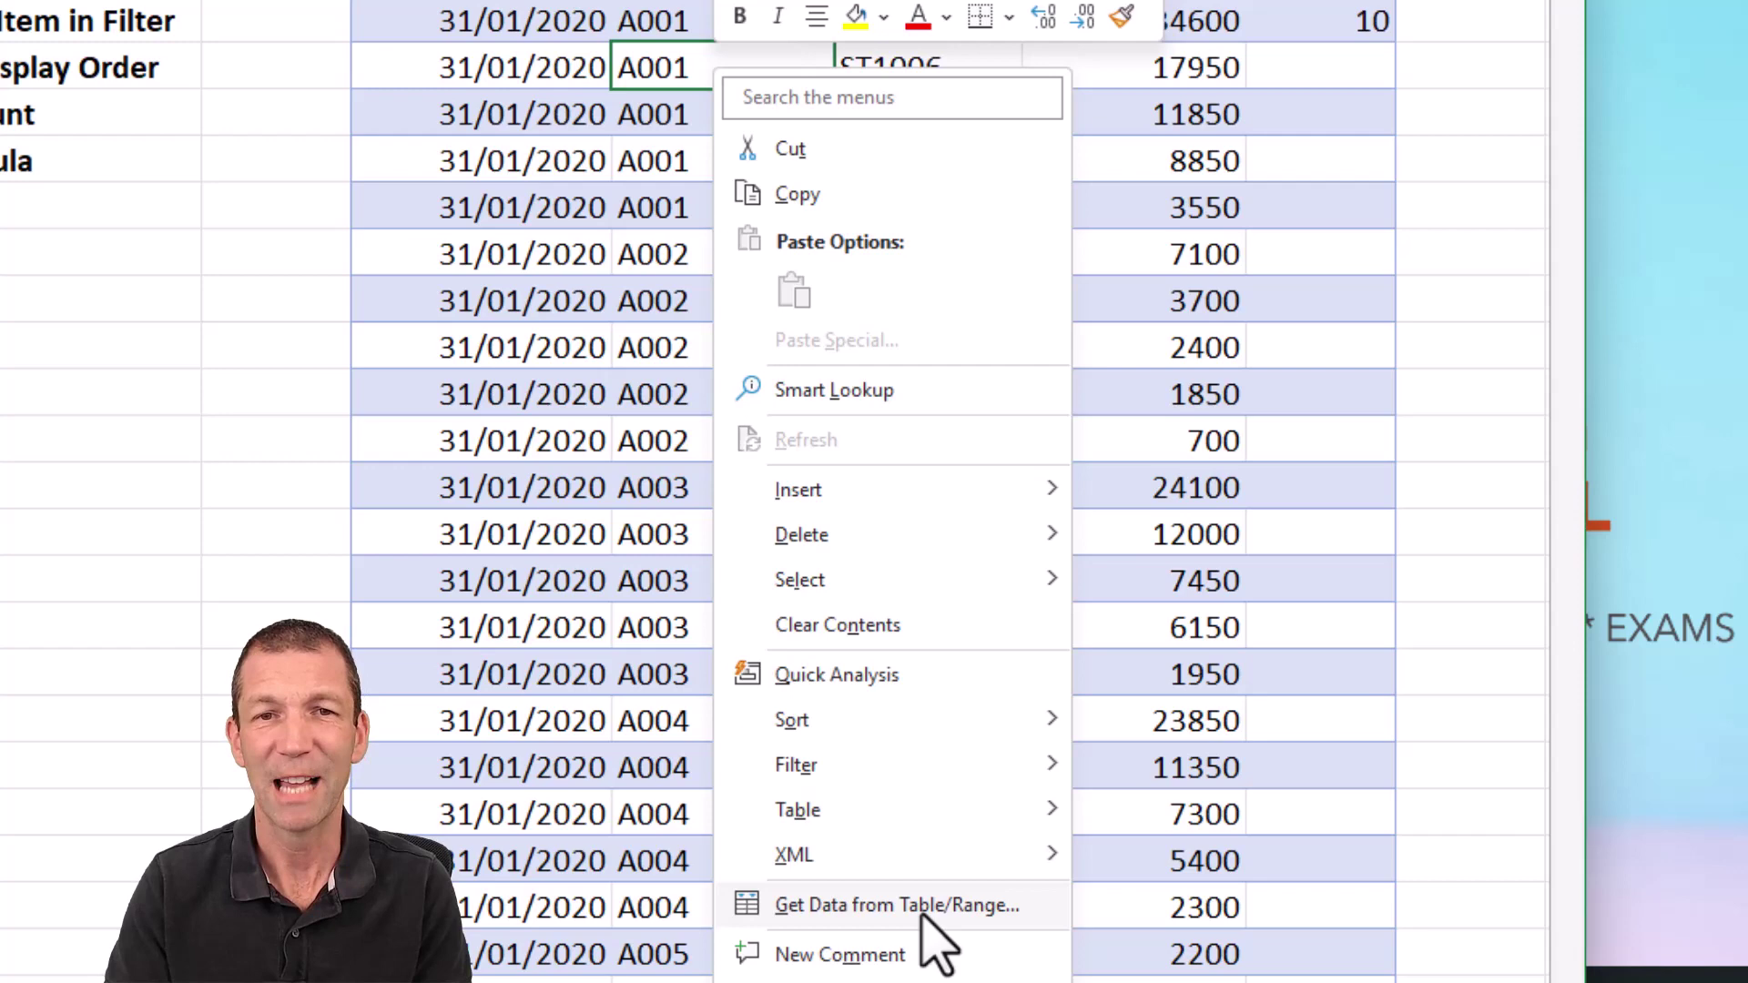
Load Table1's 1,700 sales rows into the Data Model as a connection-only query.
left_click(922, 908)
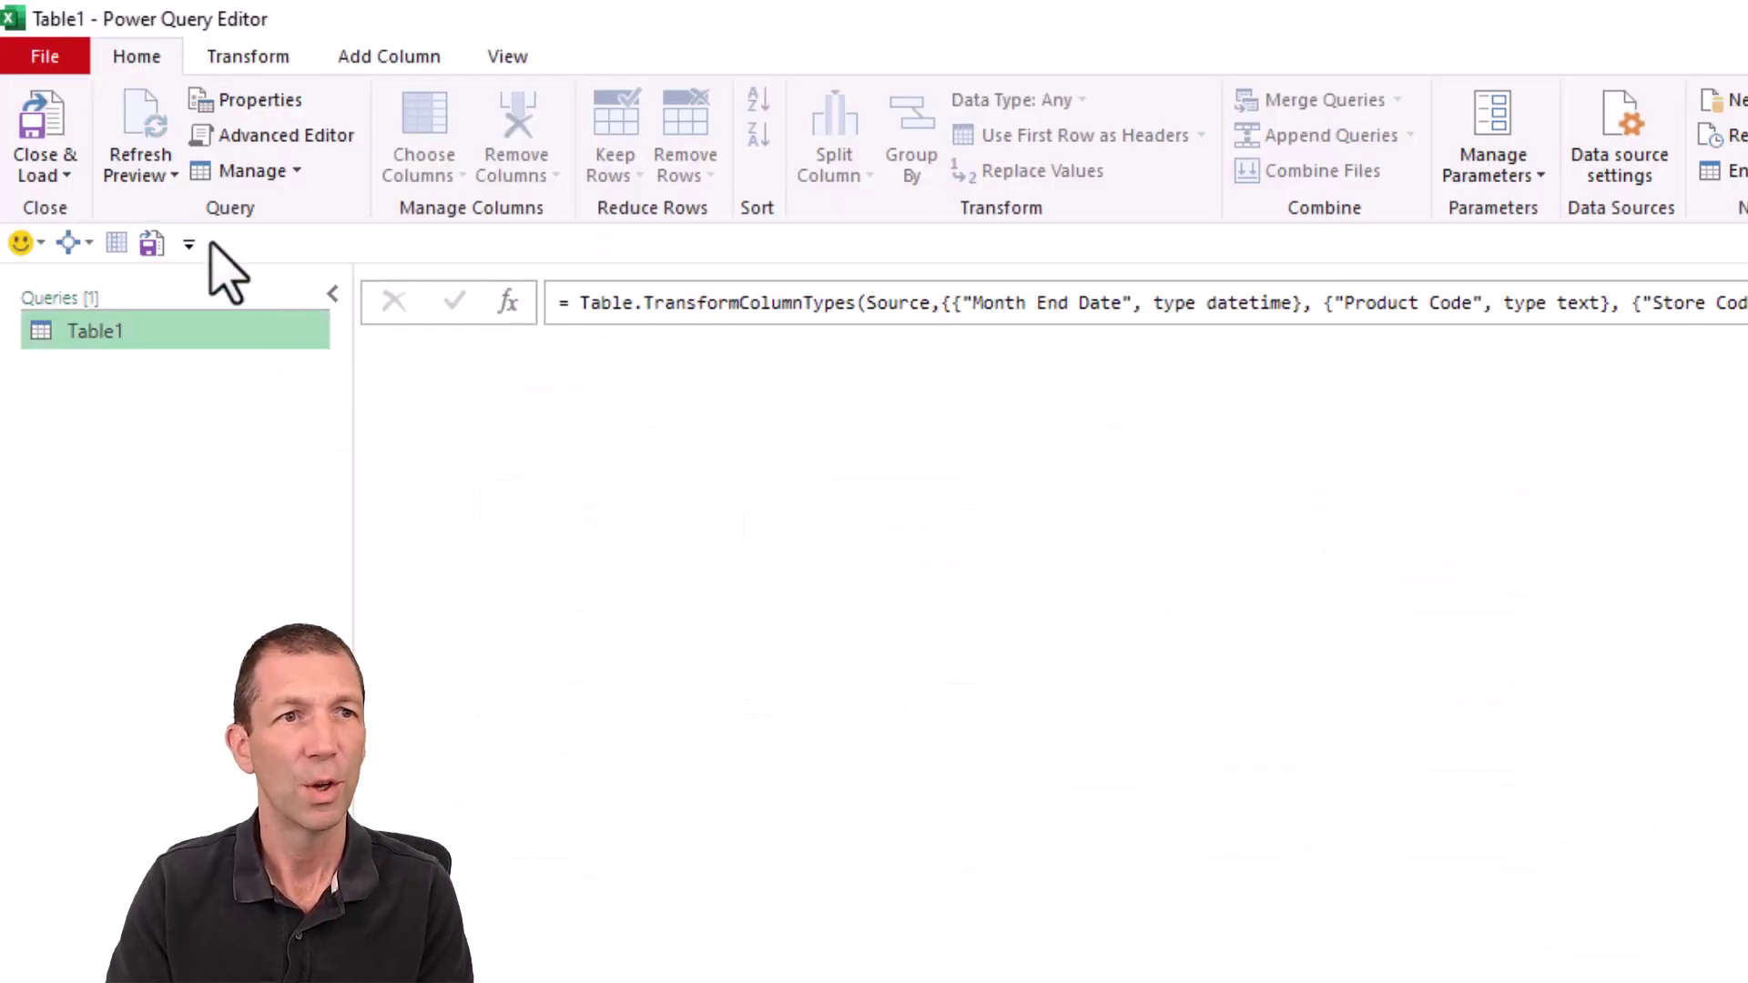
left_click(41, 171)
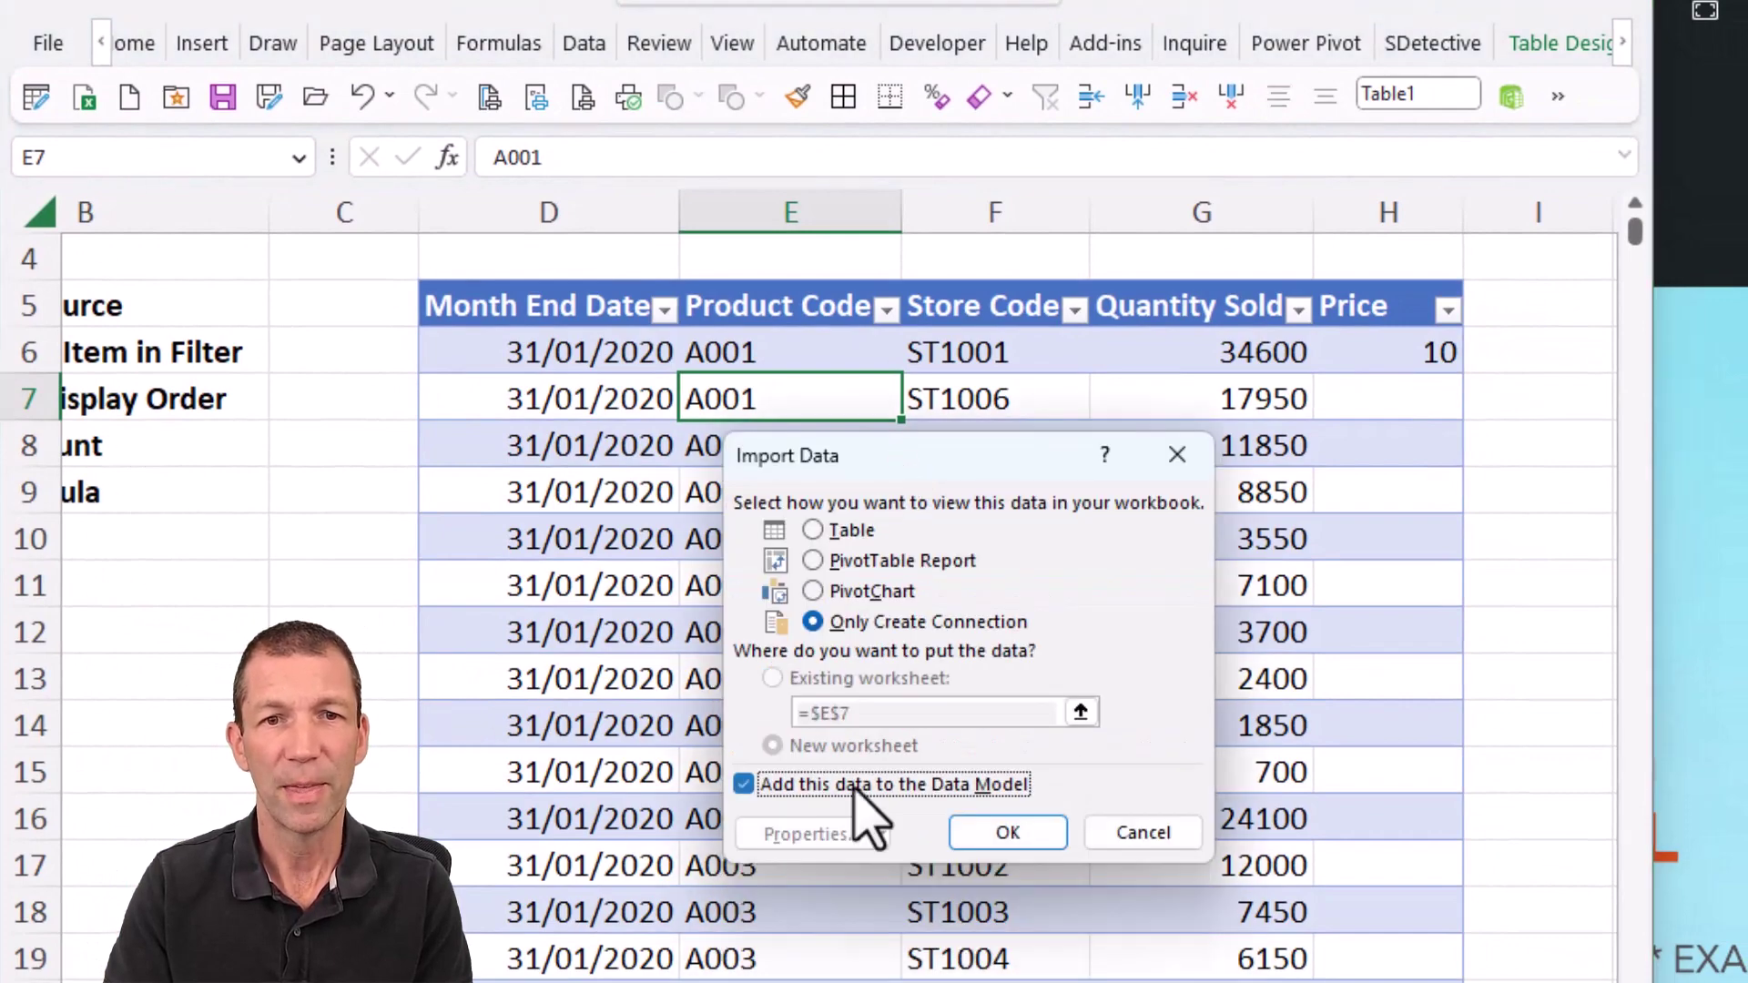
left_click(1001, 834)
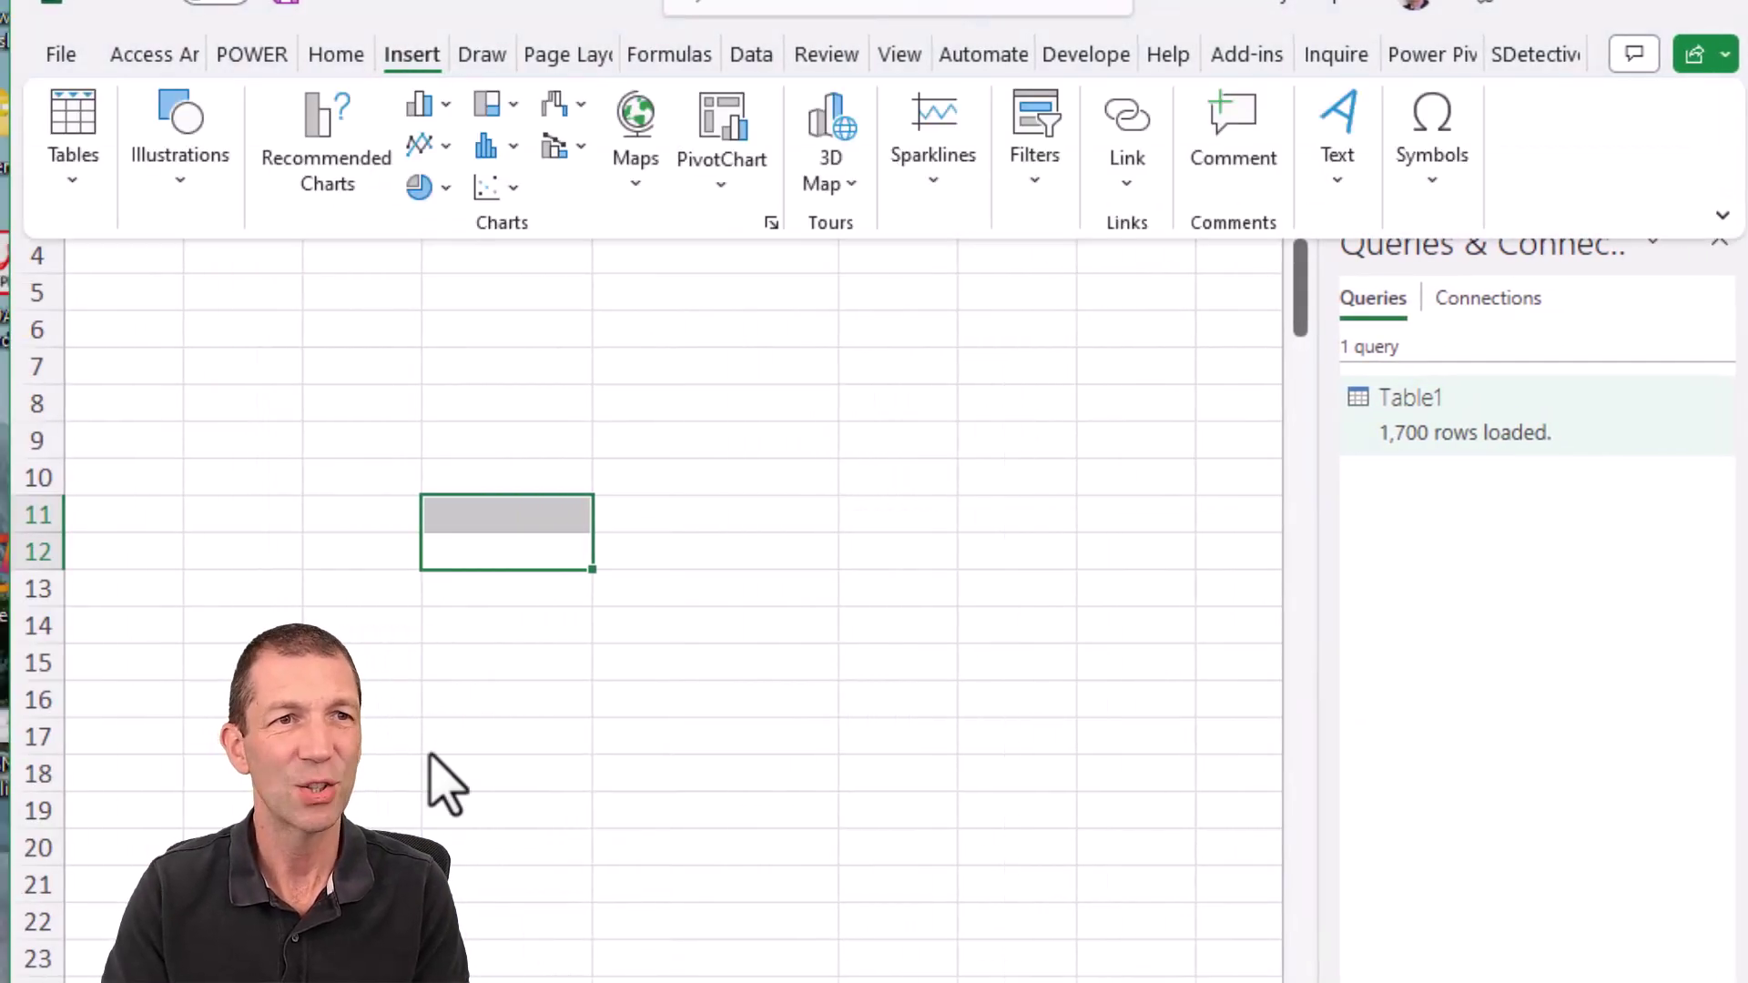
Insert an empty PivotTable from the Data Model at cell D11.
left_click(79, 176)
left_click(83, 337)
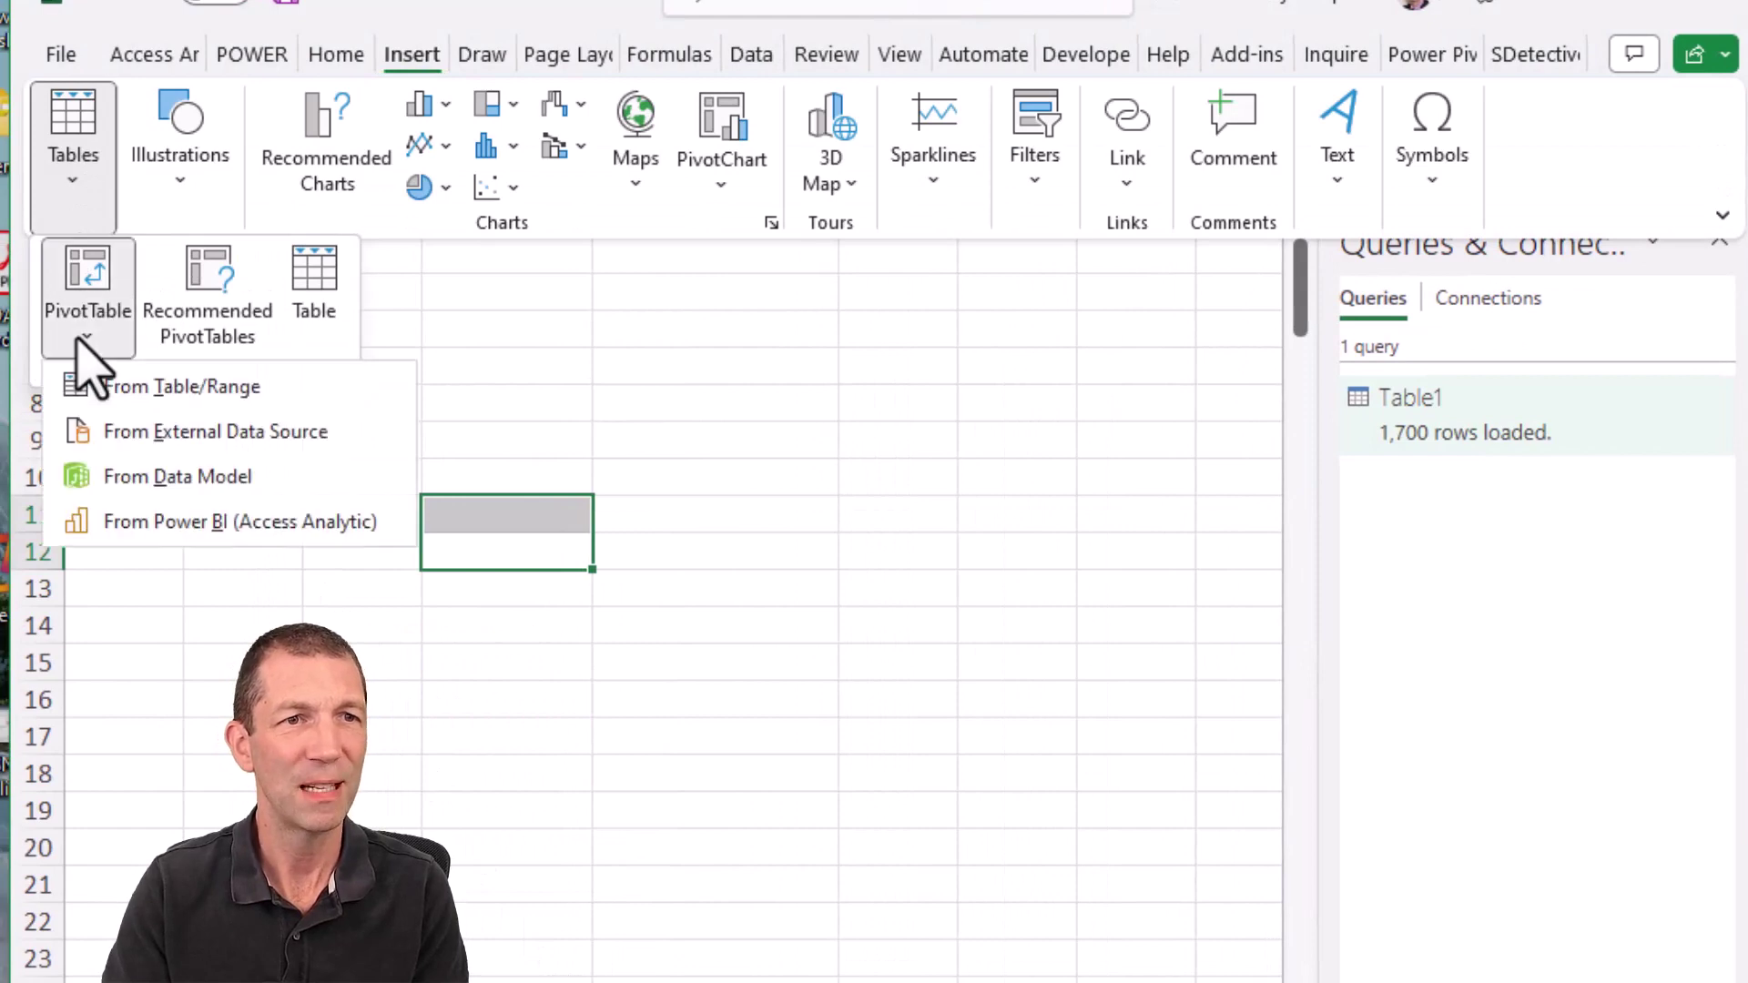
left_click(176, 478)
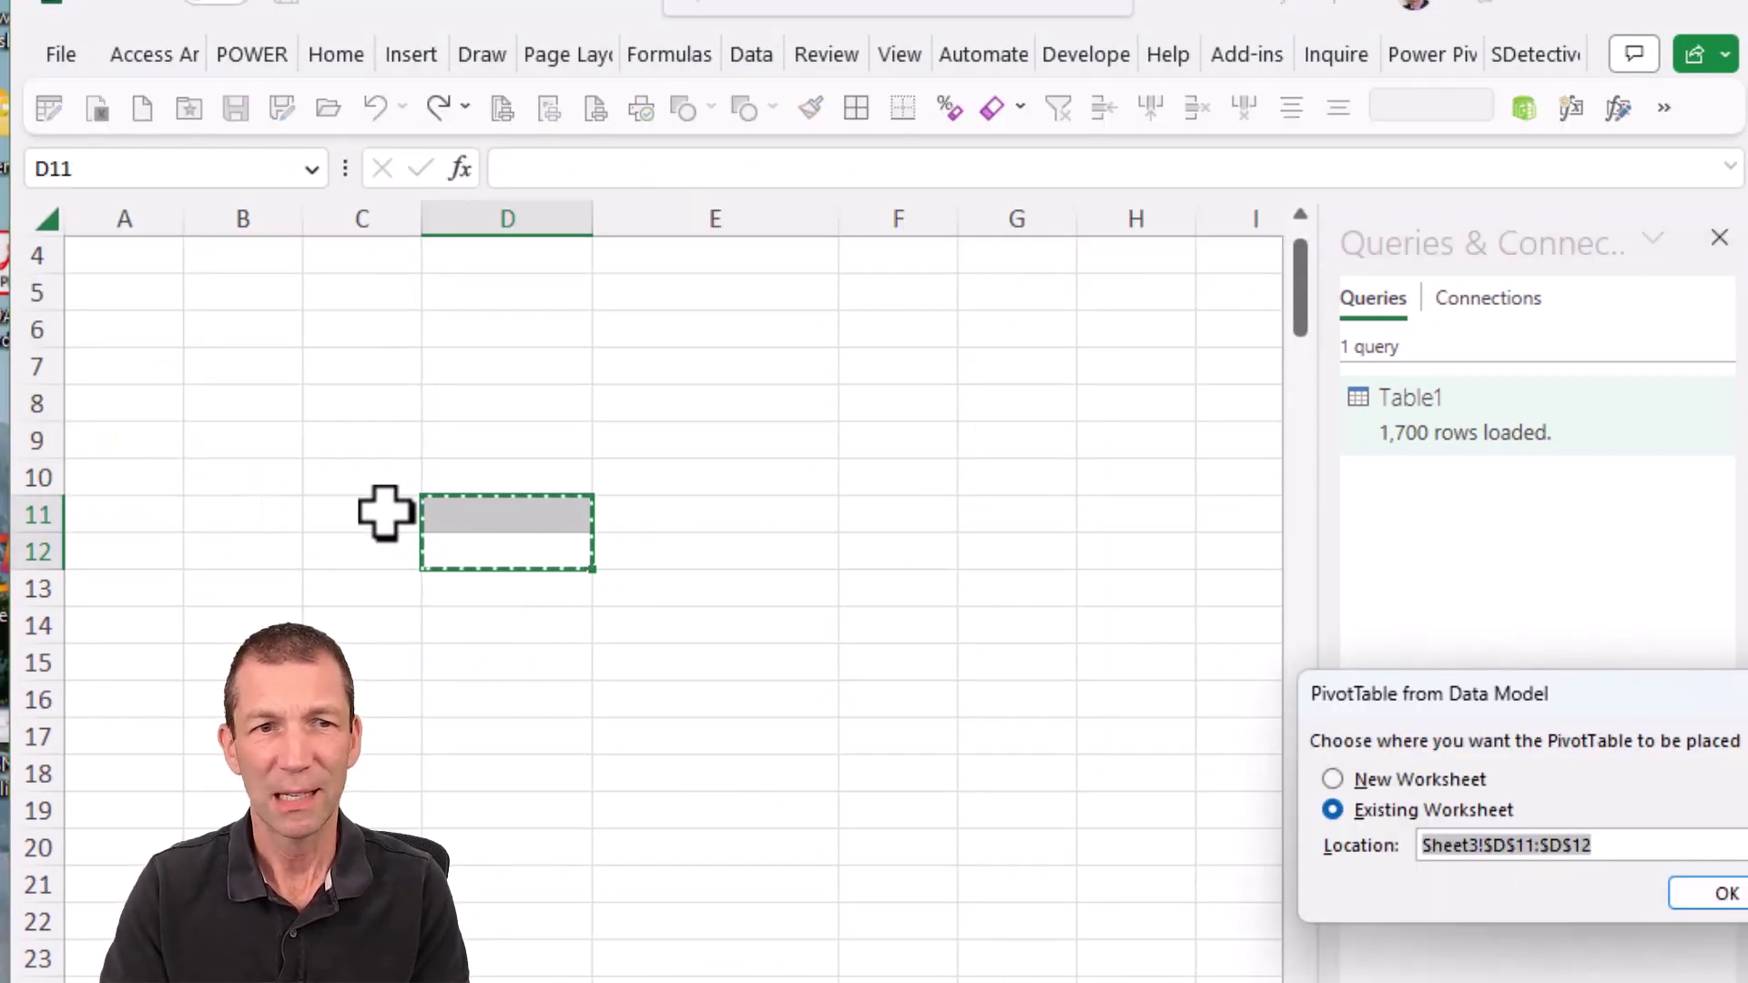
left_click(483, 515)
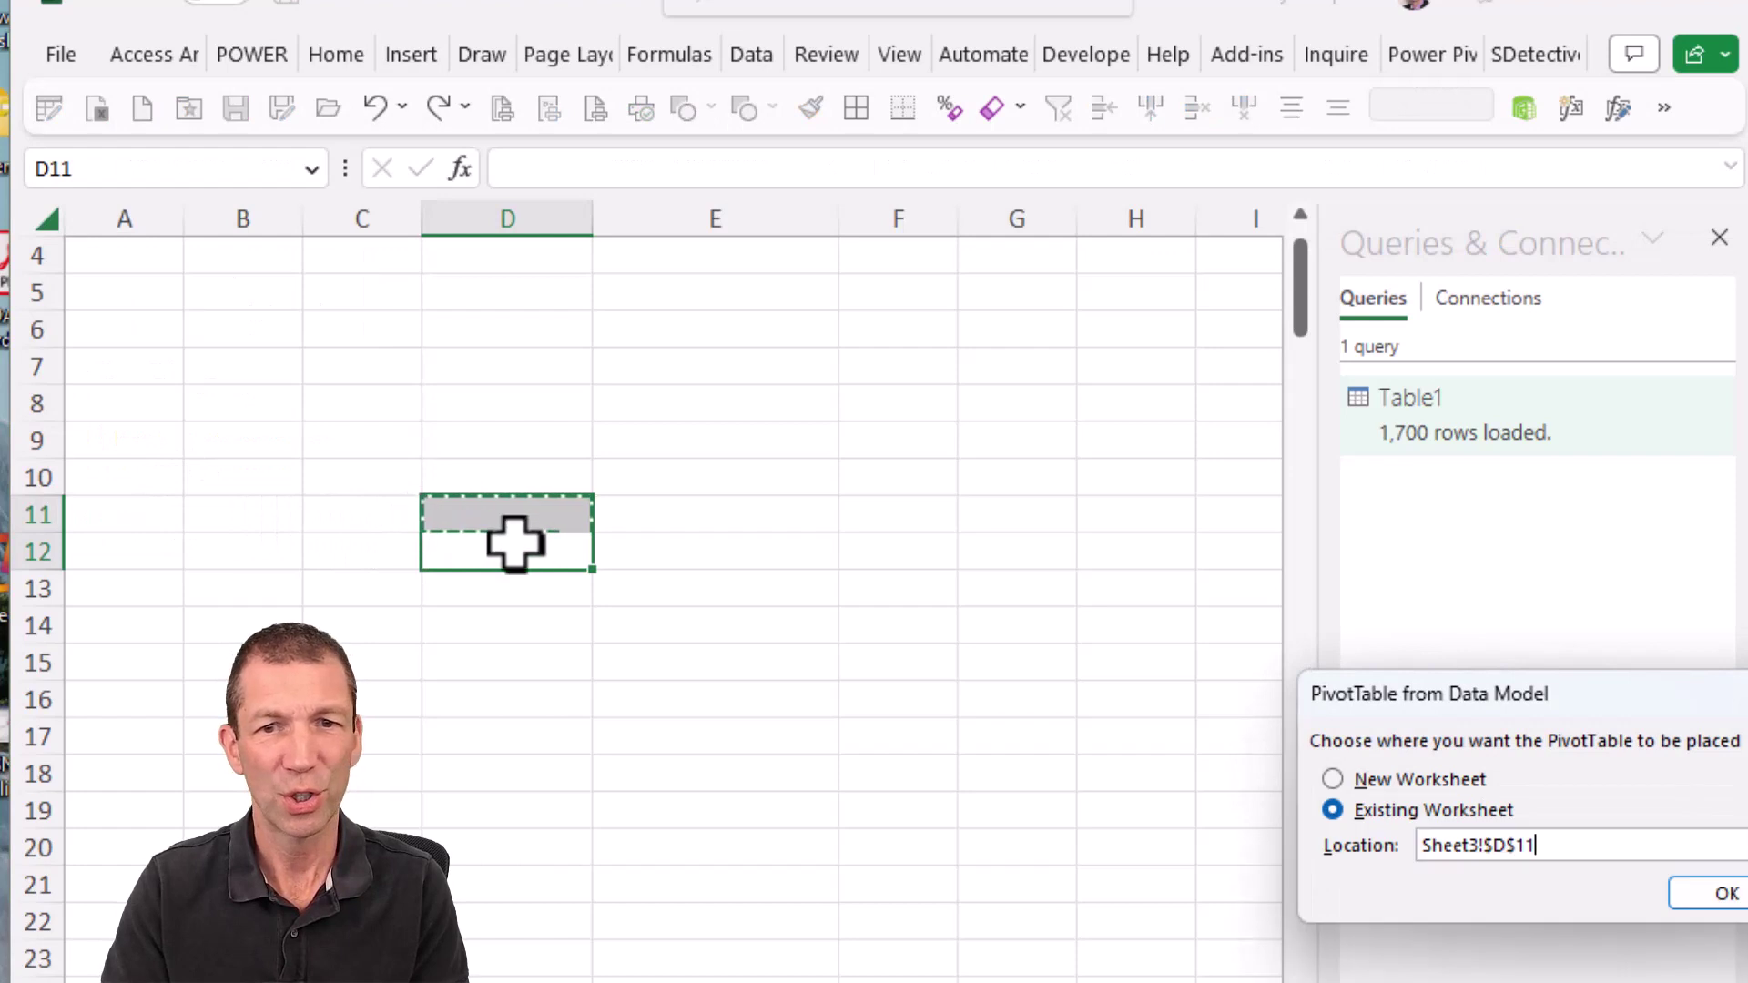
left_click(1734, 896)
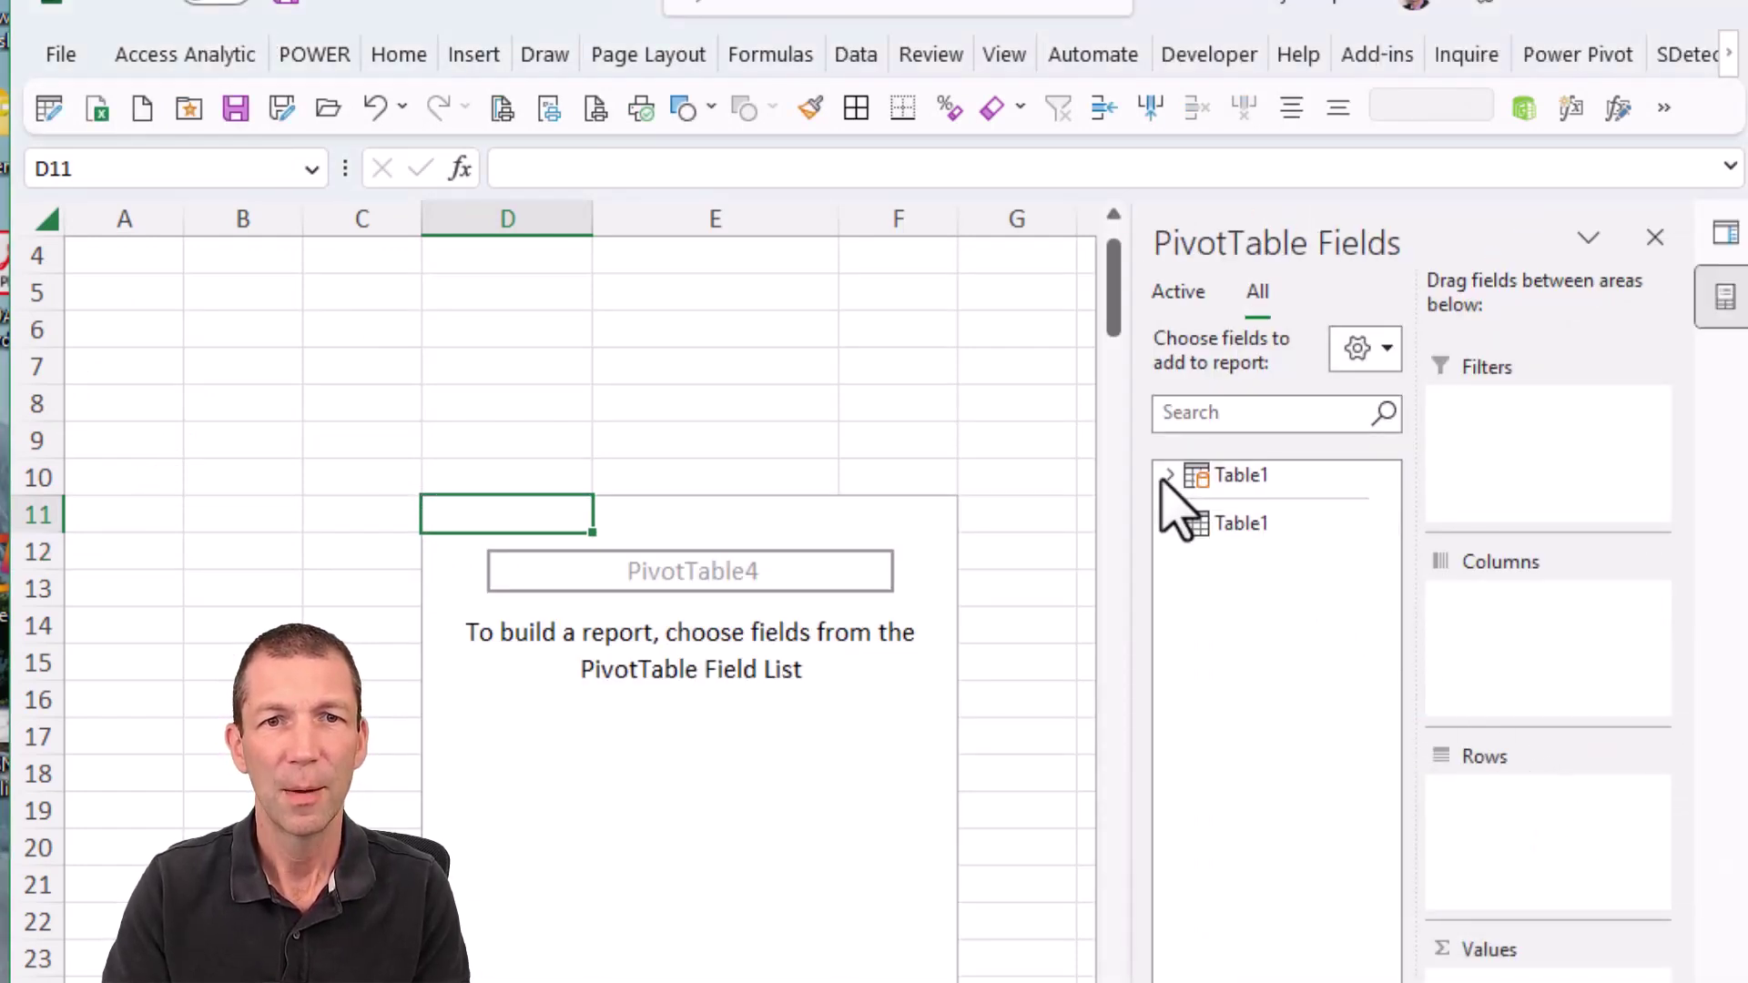
Add Table1's Product Code to Rows and Store Code to Values.
left_click(1168, 475)
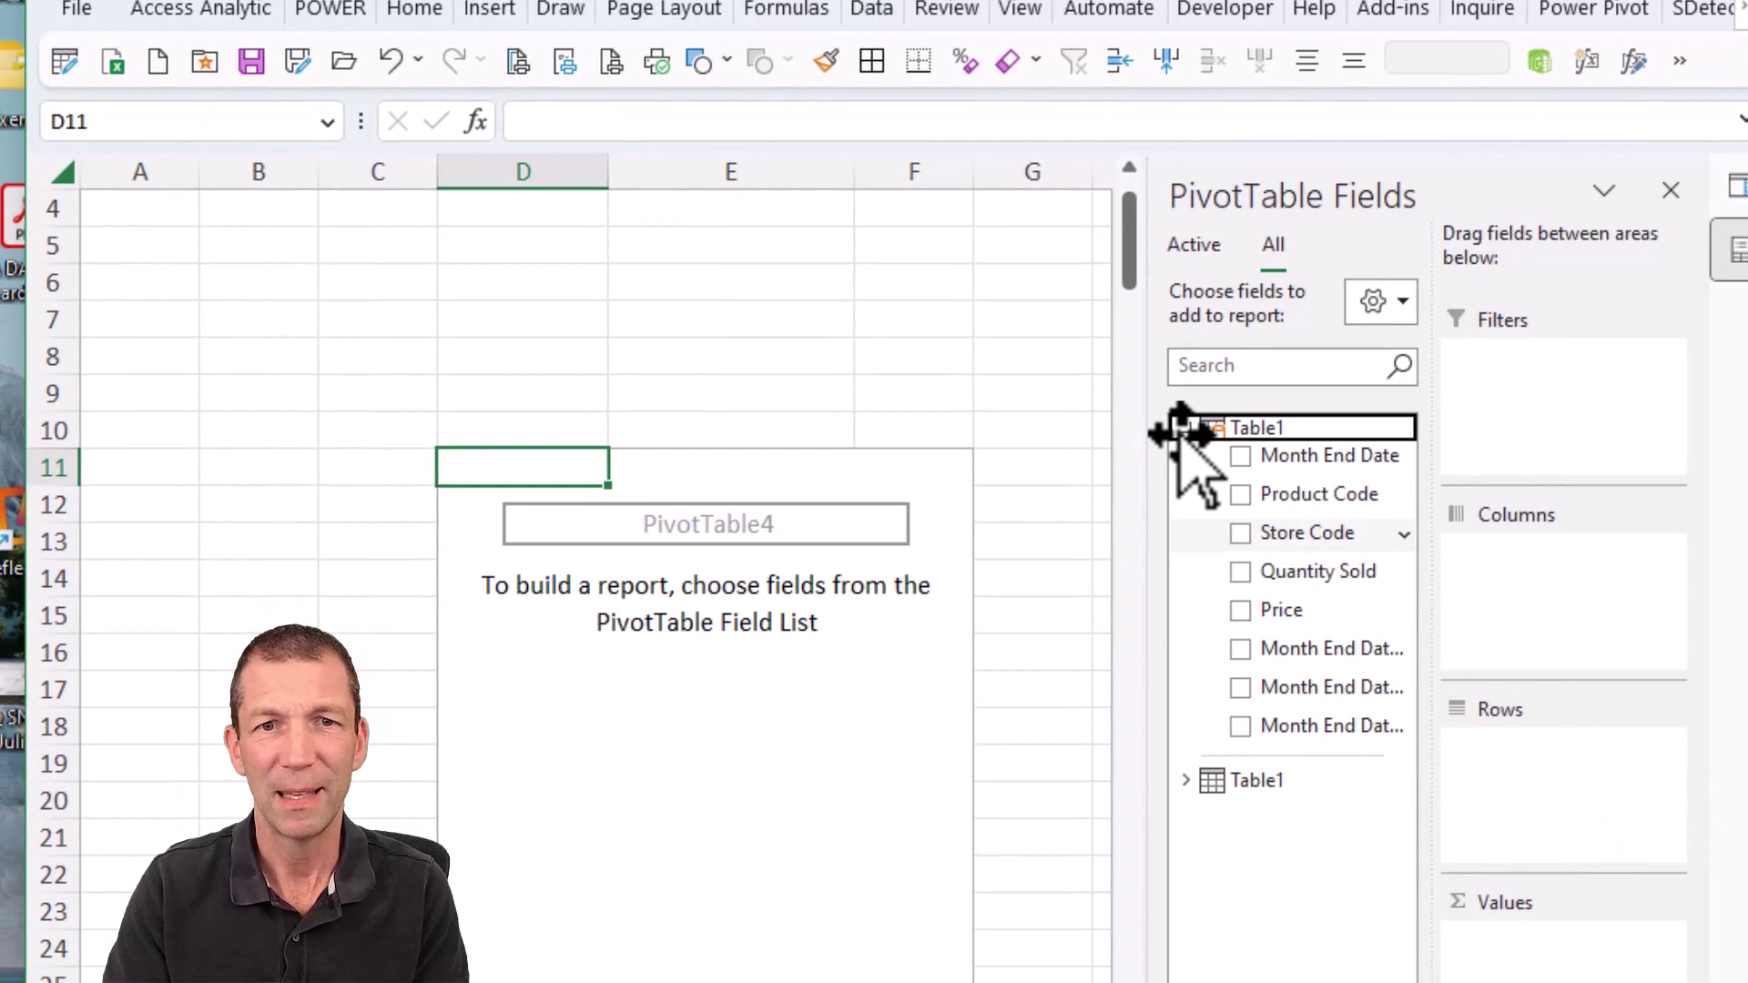
left_click_drag(1306, 490, 1515, 808)
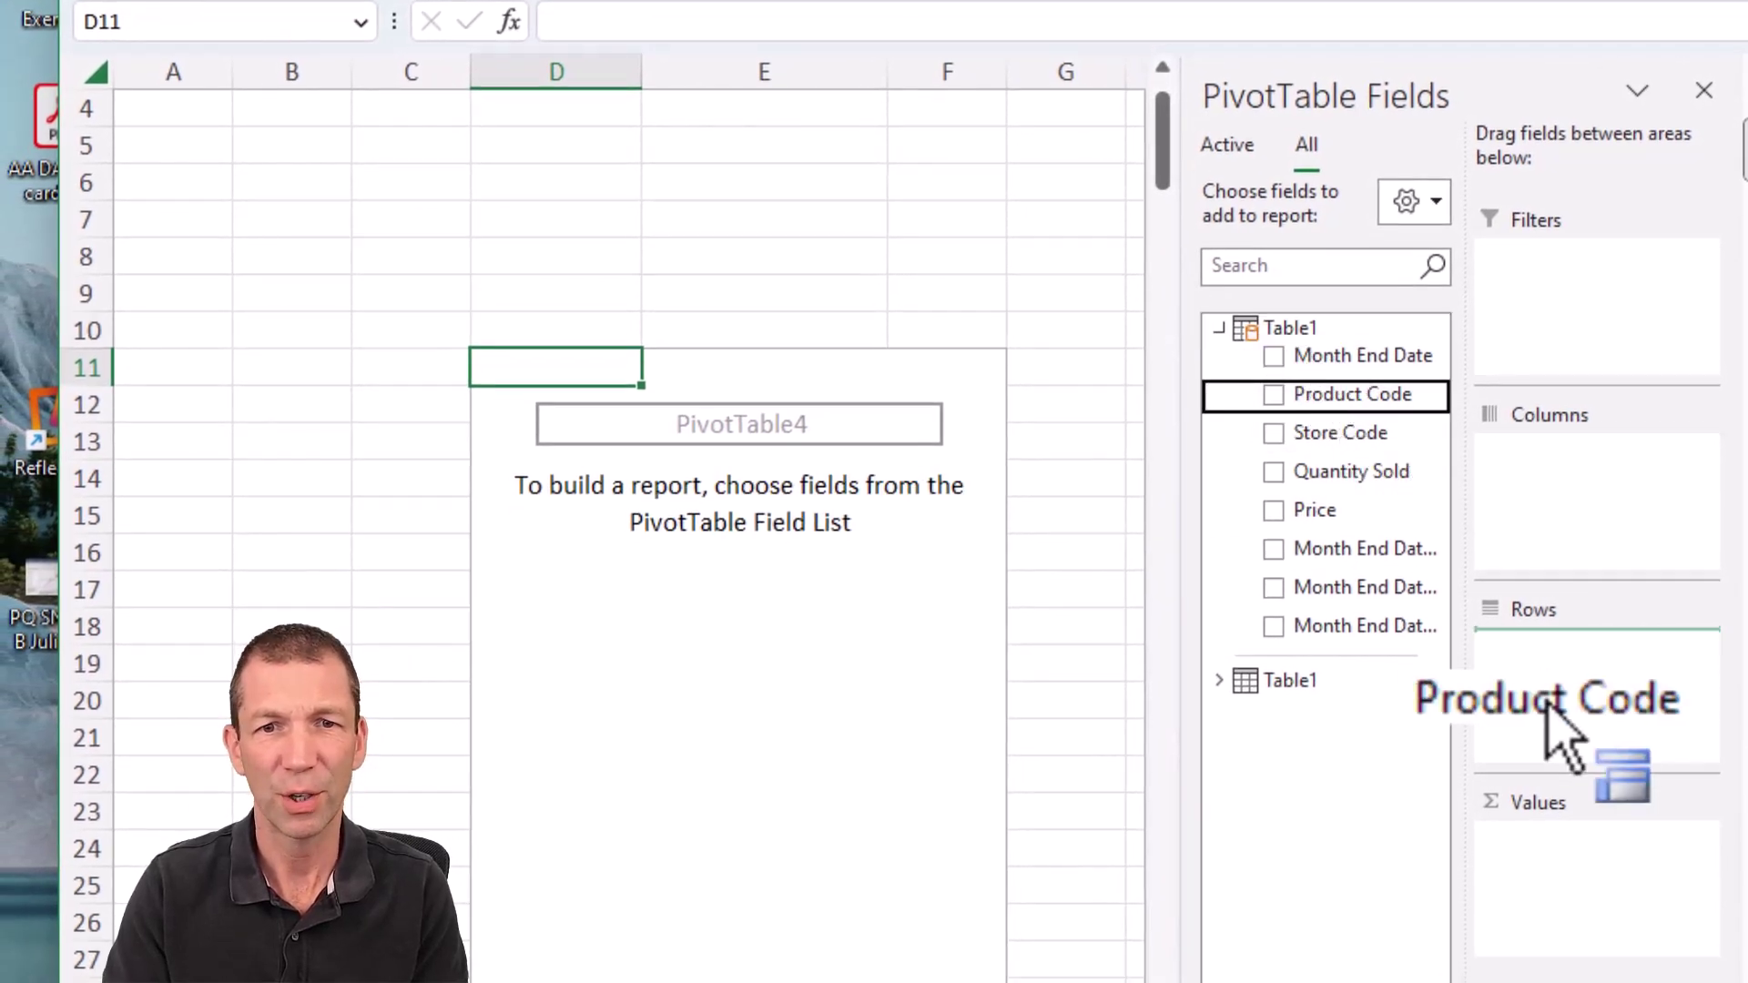
left_click_drag(1545, 705, 1550, 694)
left_click_drag(1362, 434, 1597, 874)
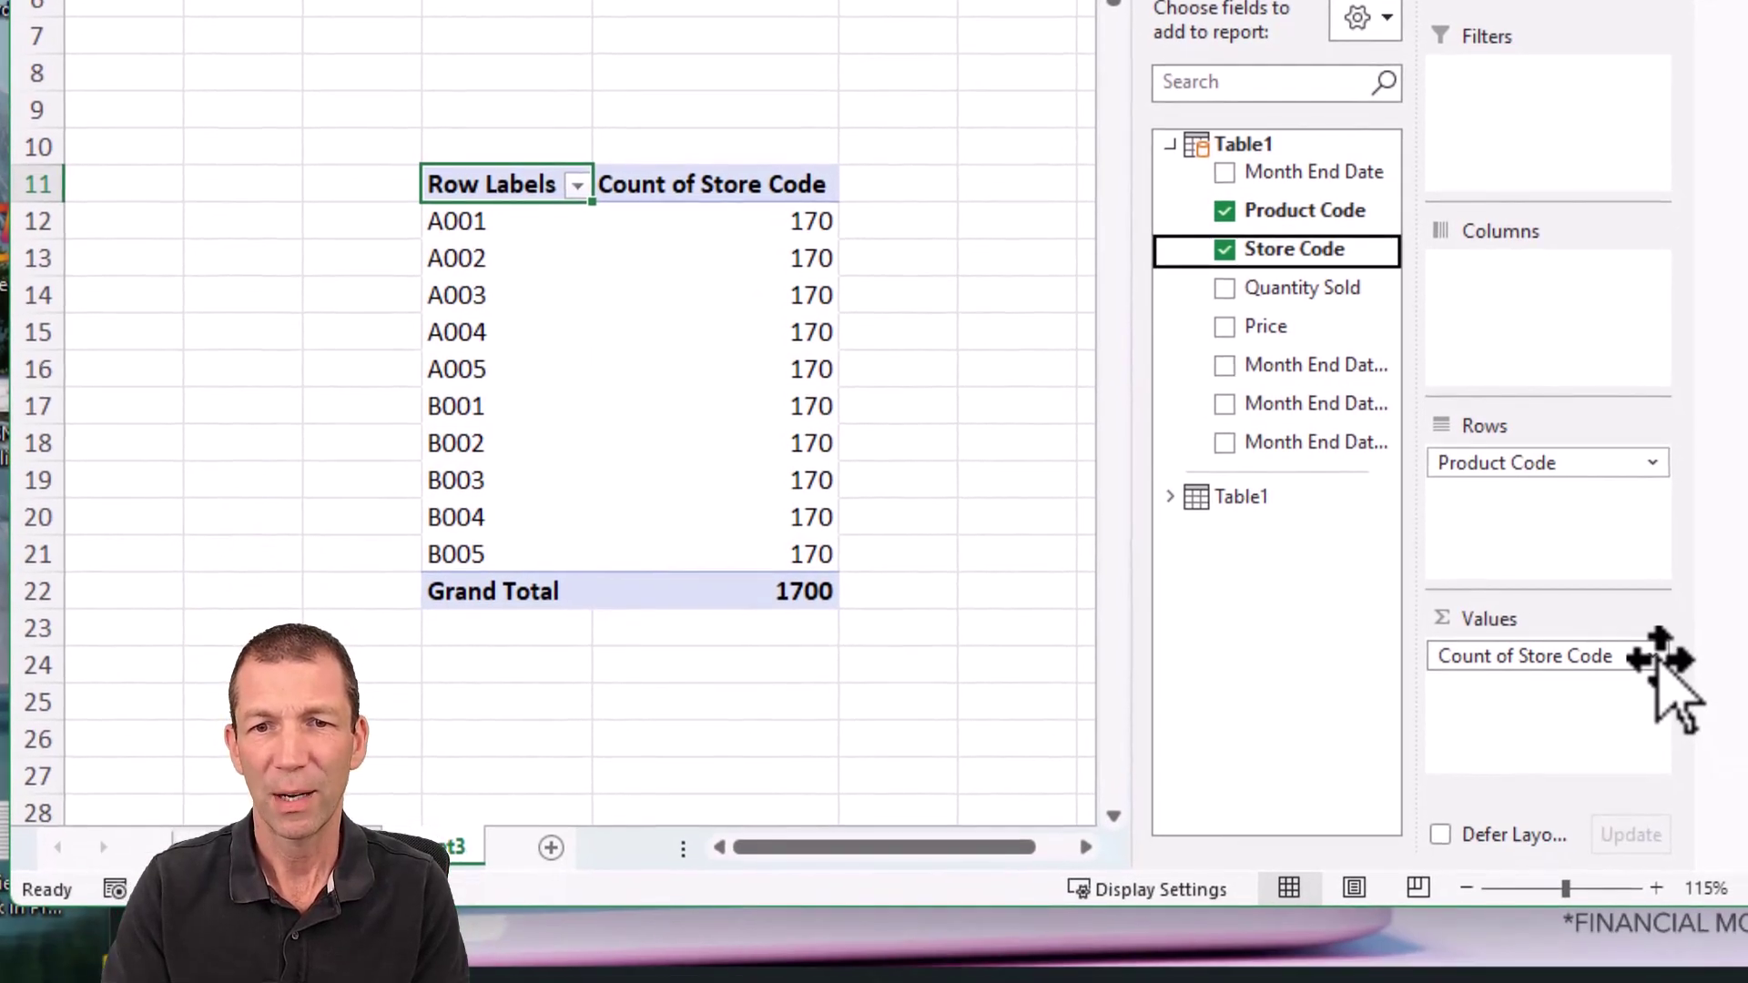
Change Store Code's value field setting to Distinct Count and check the A001 and A002 results.
left_click(1655, 657)
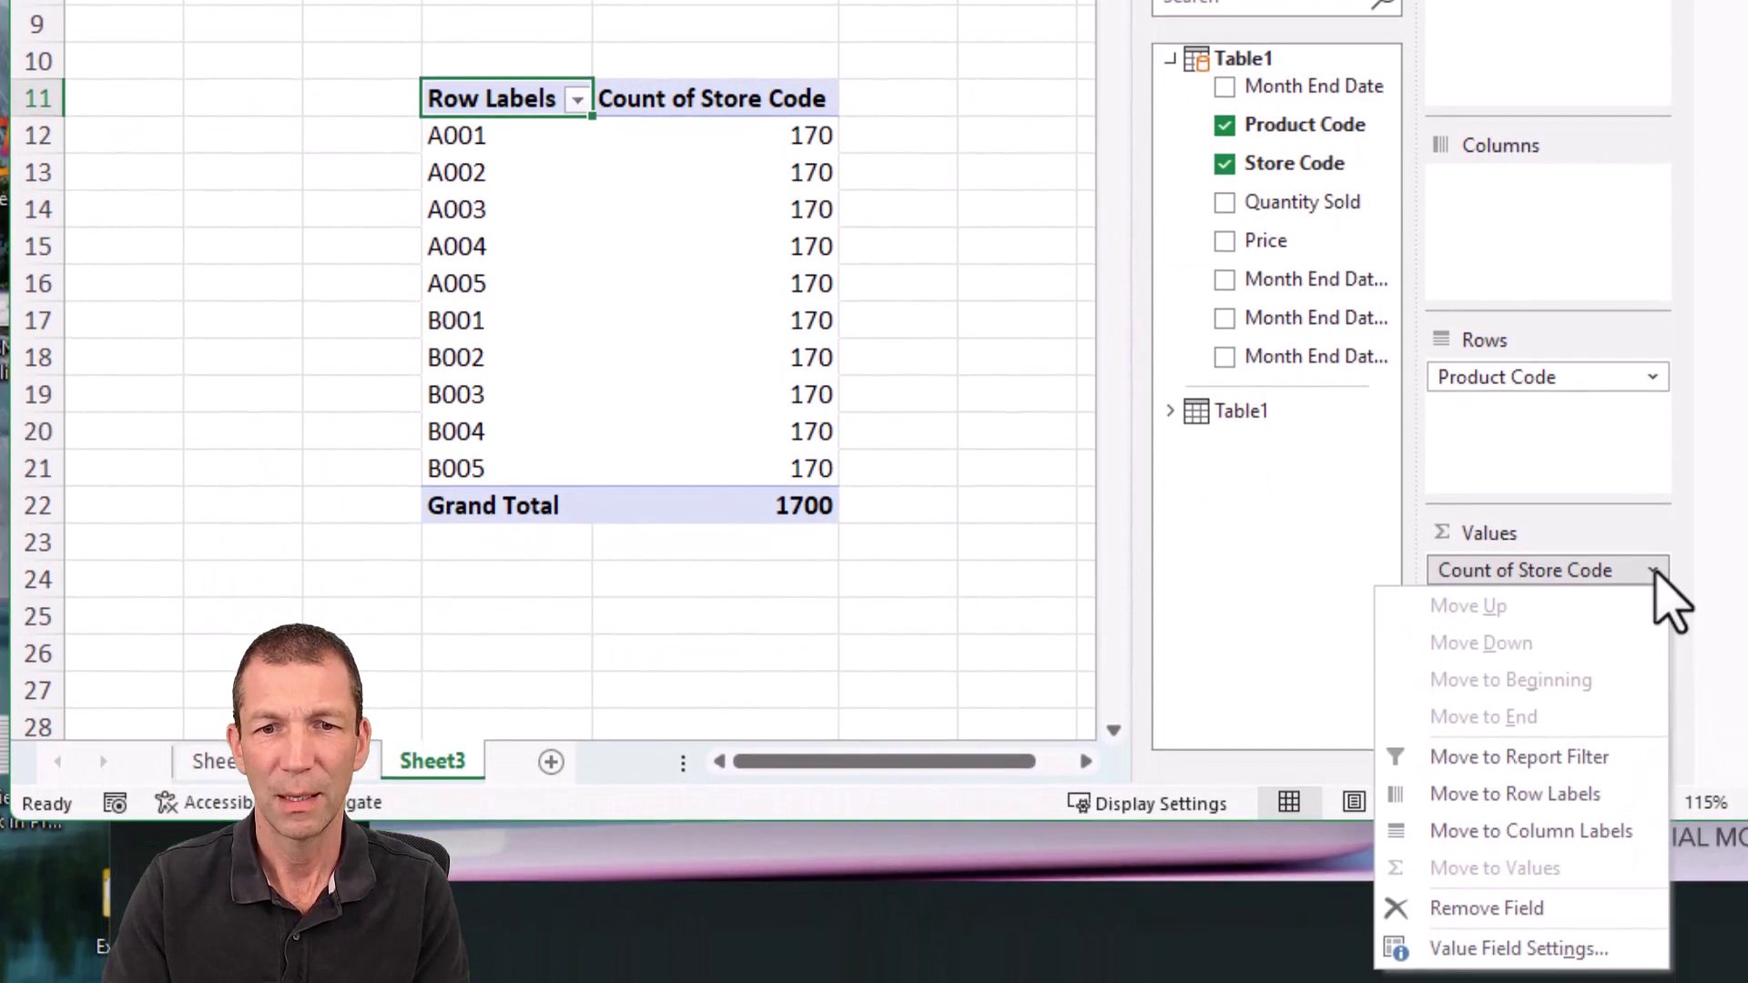
left_click(1598, 947)
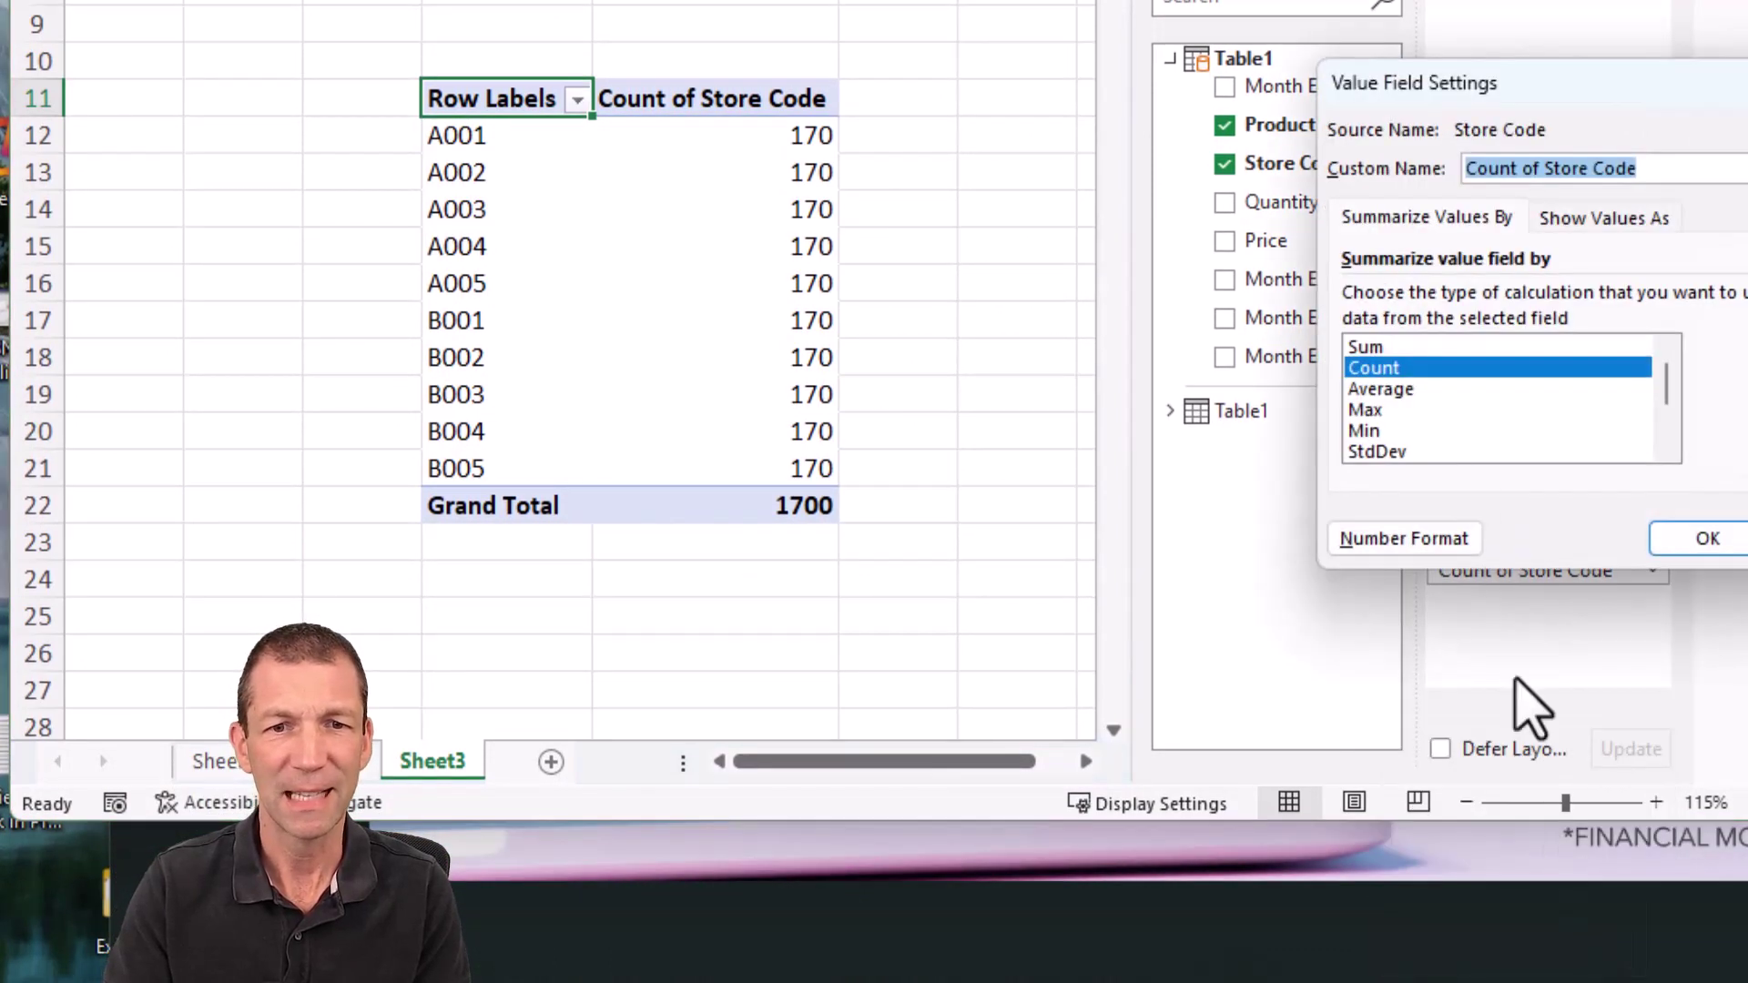
scroll(1461, 460, "down", 2)
left_click(1464, 453)
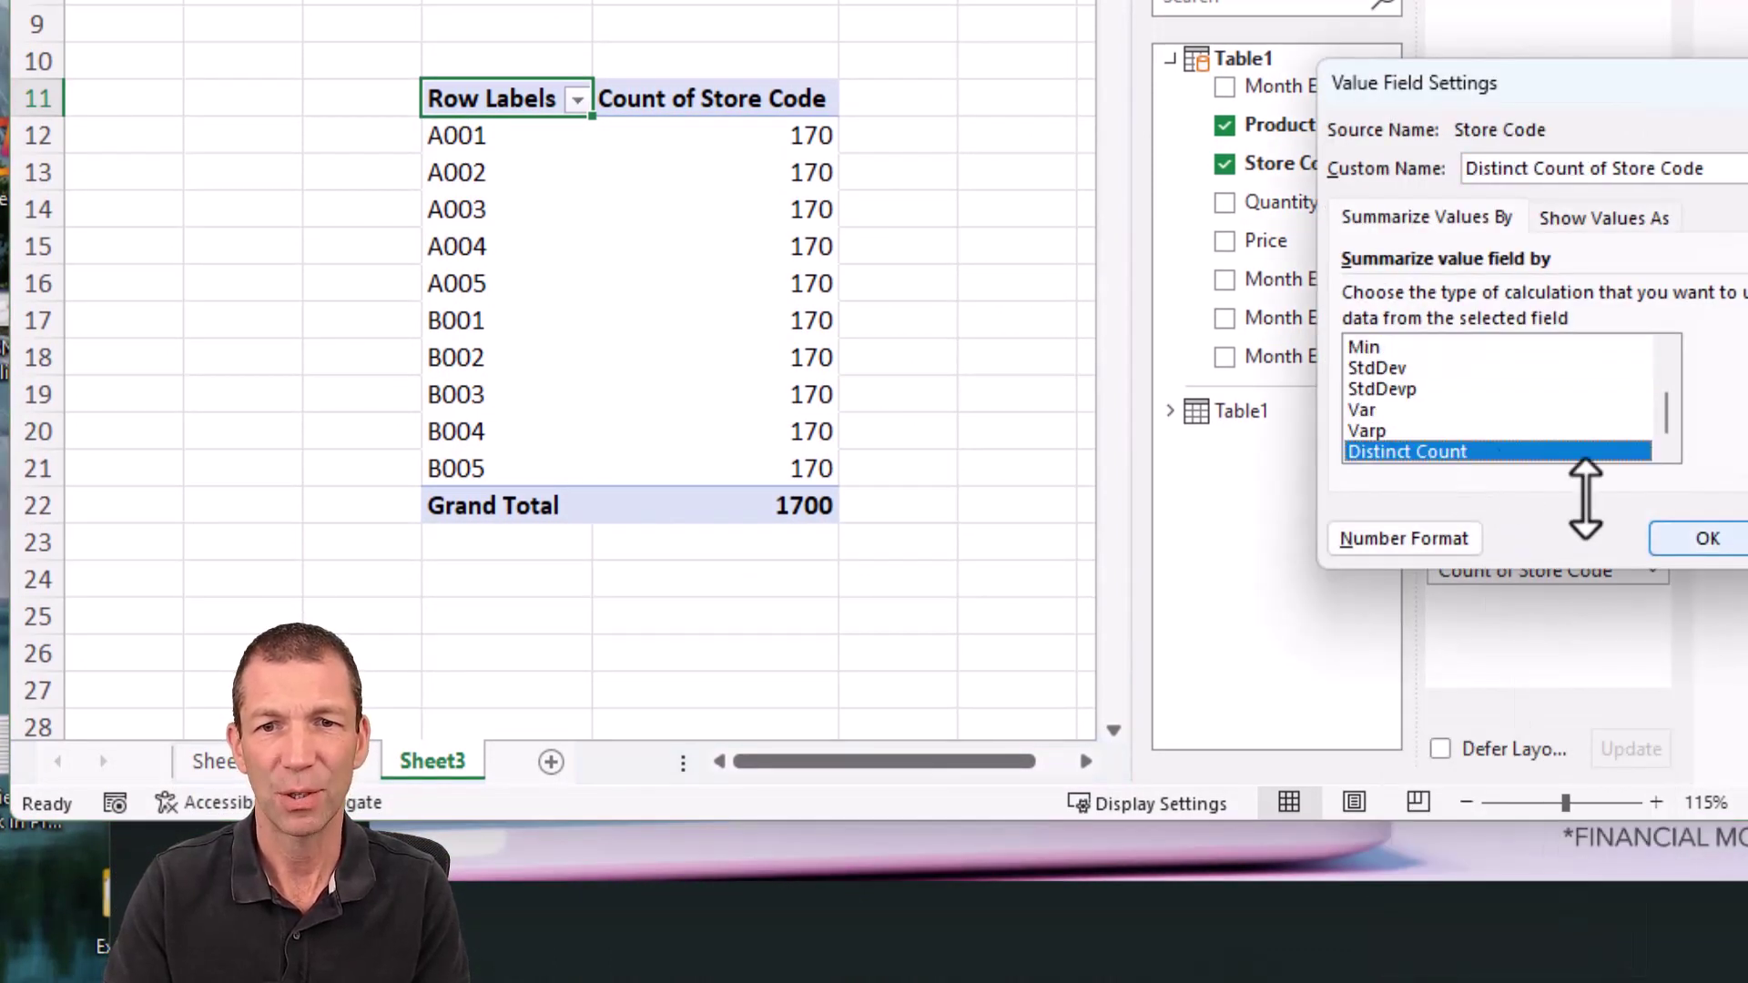
left_click(1711, 542)
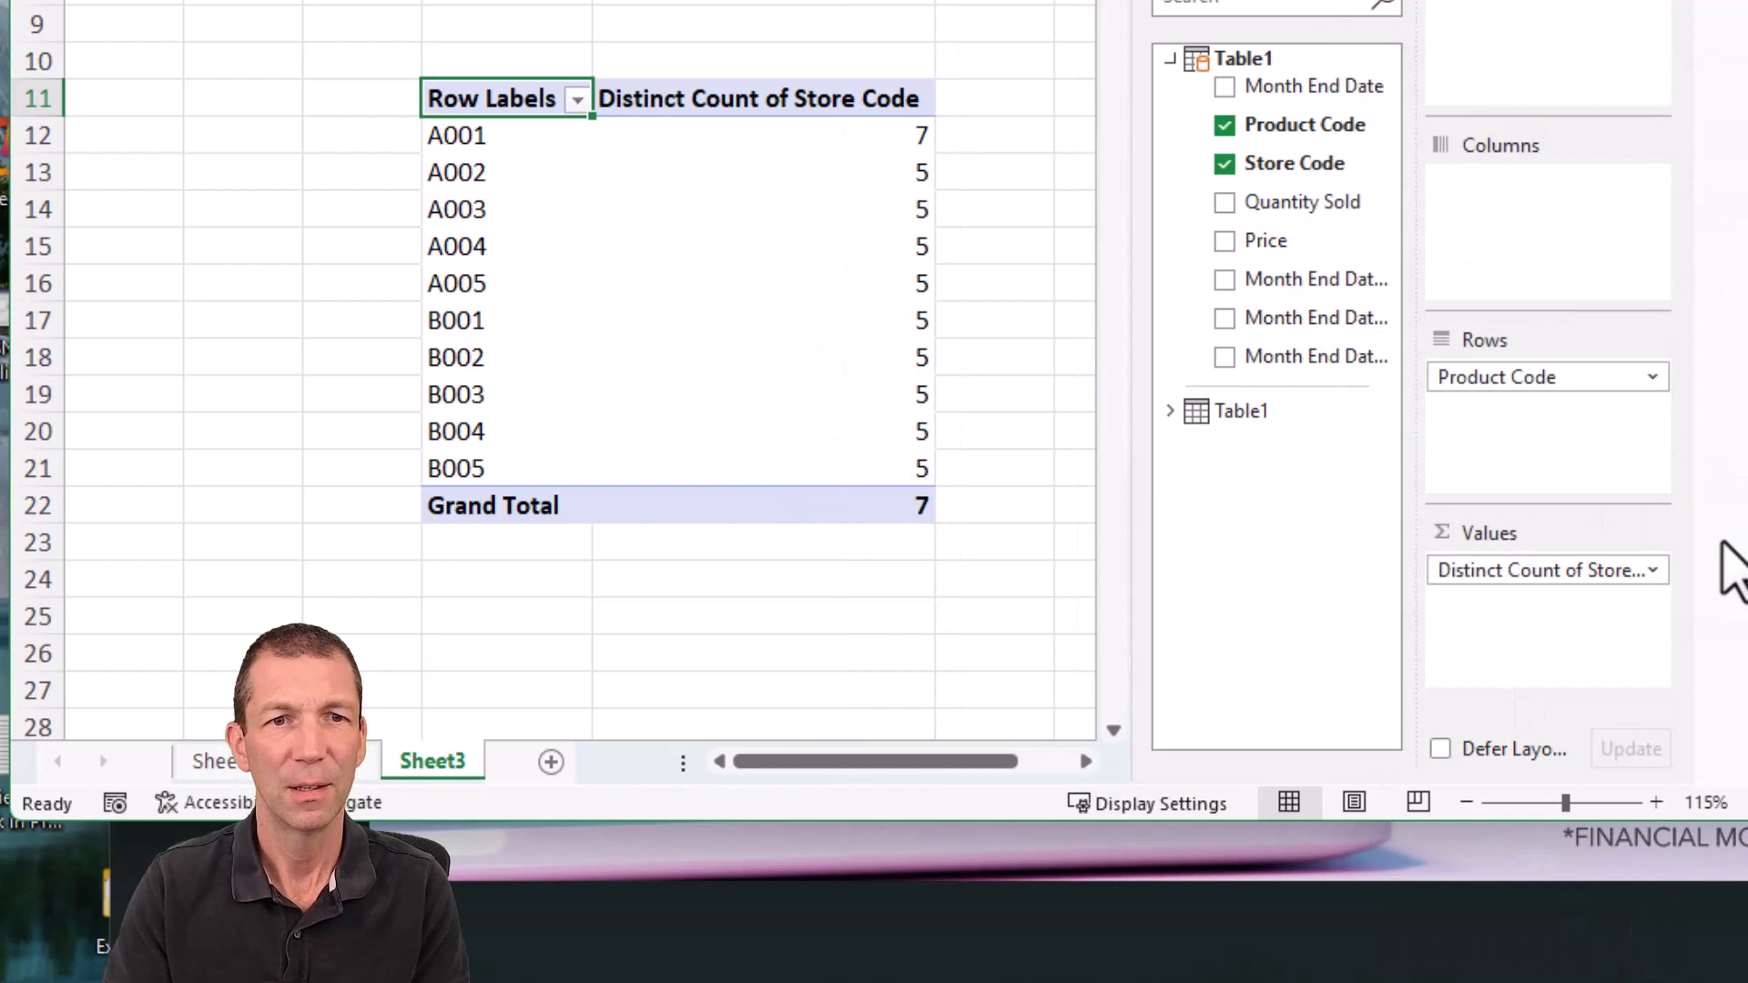
left_click(897, 139)
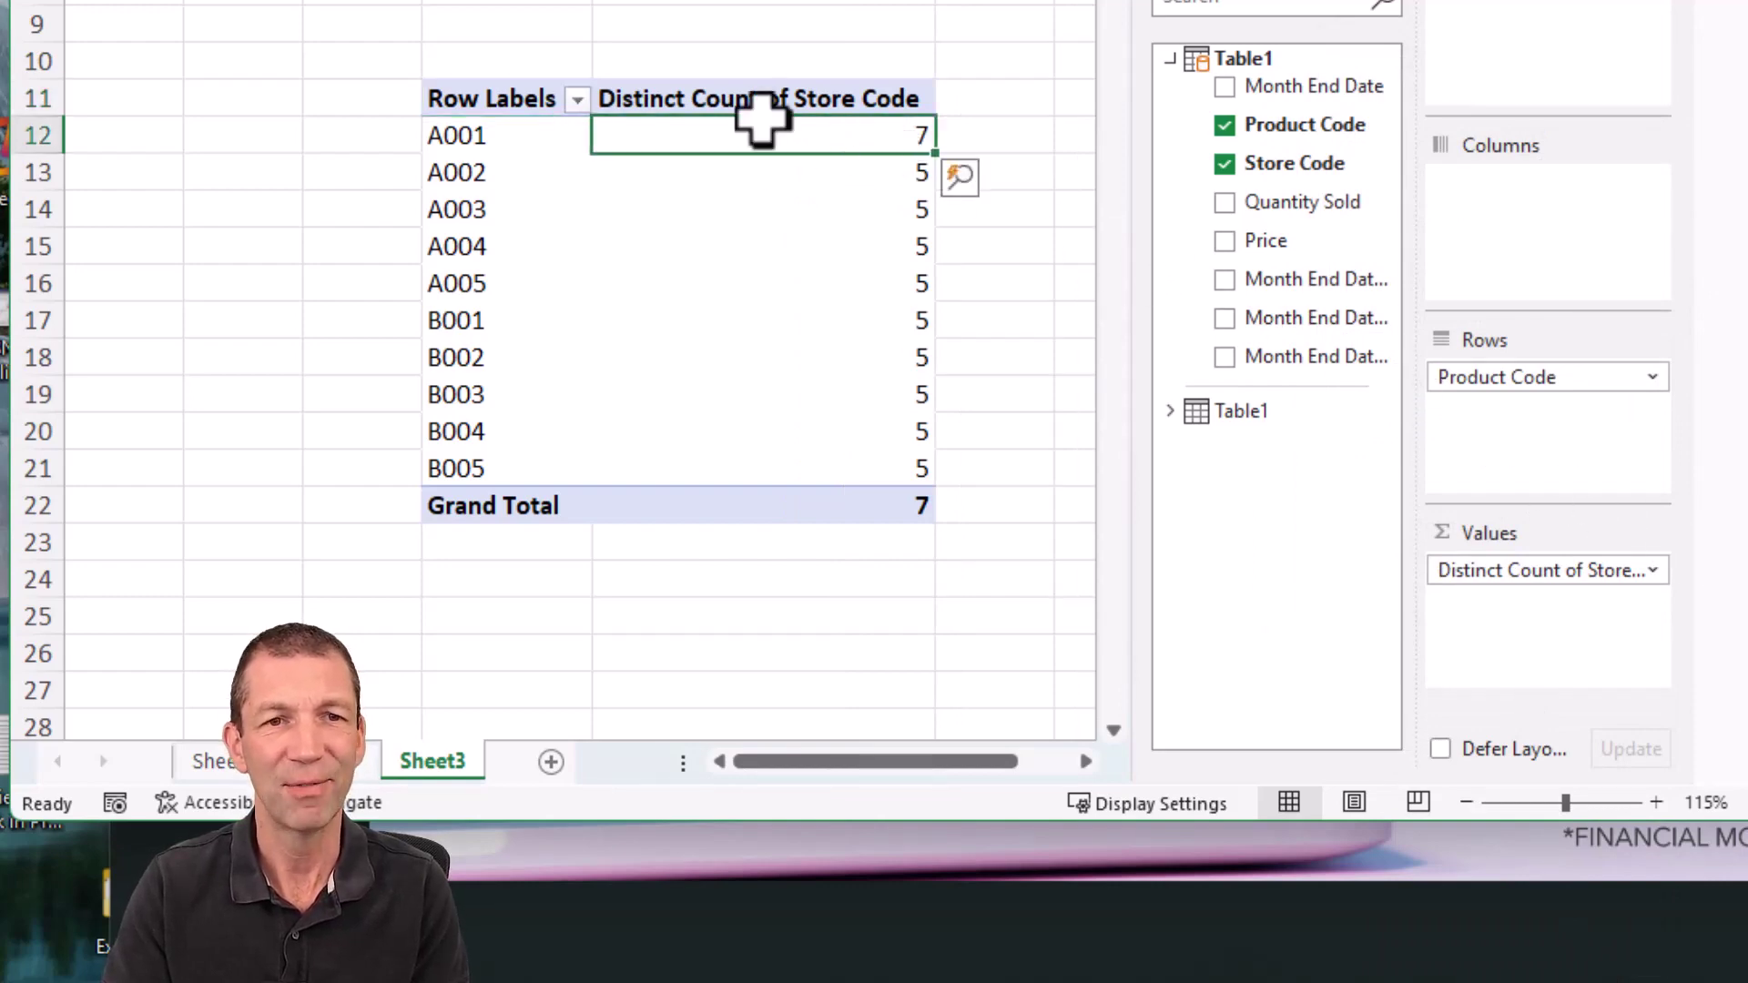
left_click(807, 167)
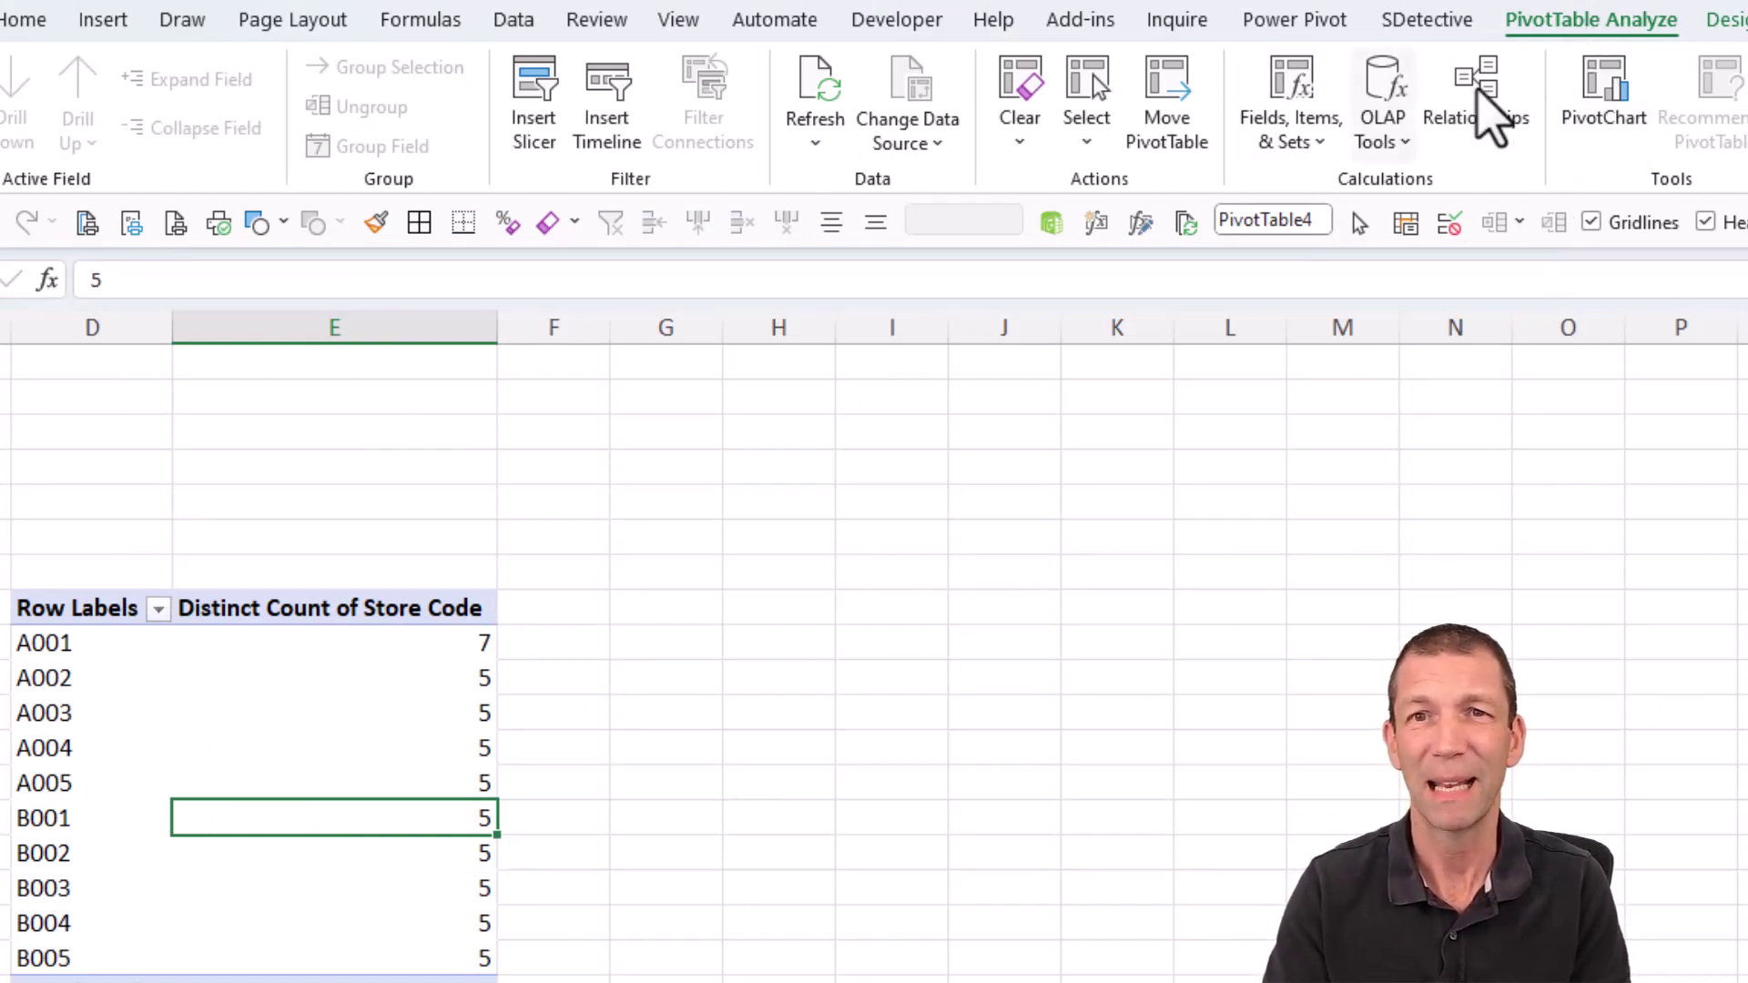
Convert the PivotTable to CUBE formulas and move A001's count of 7 to H12.
left_click(1383, 141)
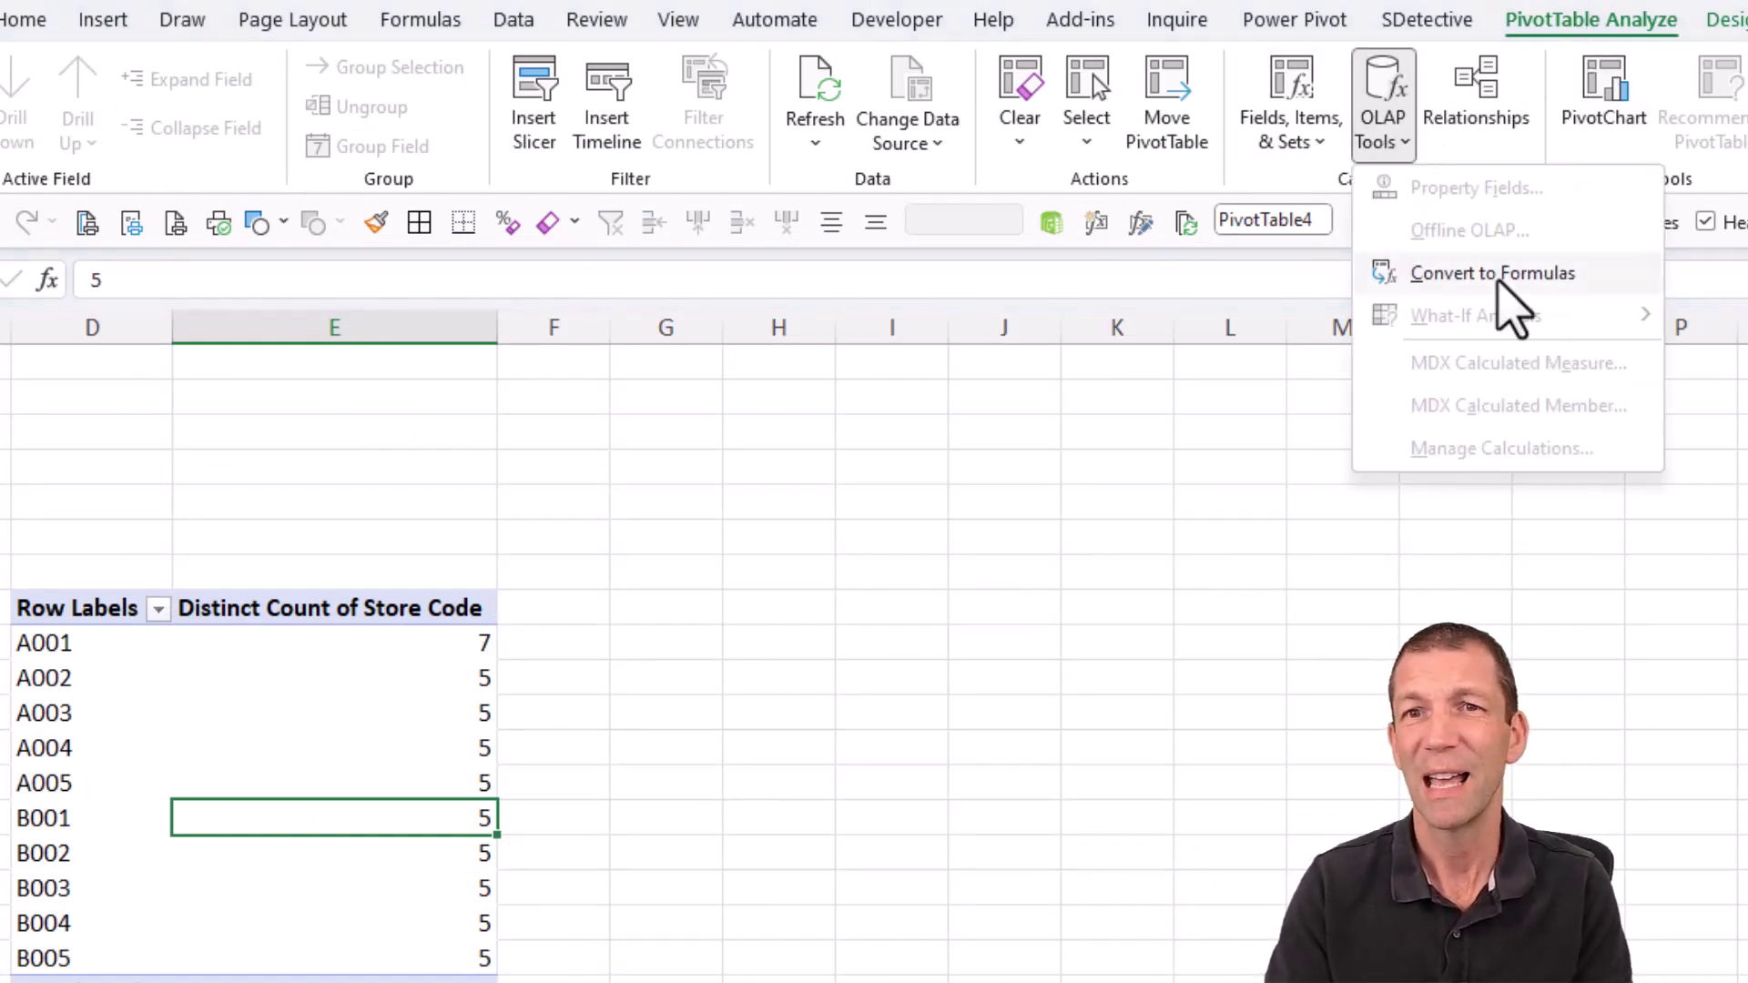
left_click(1498, 275)
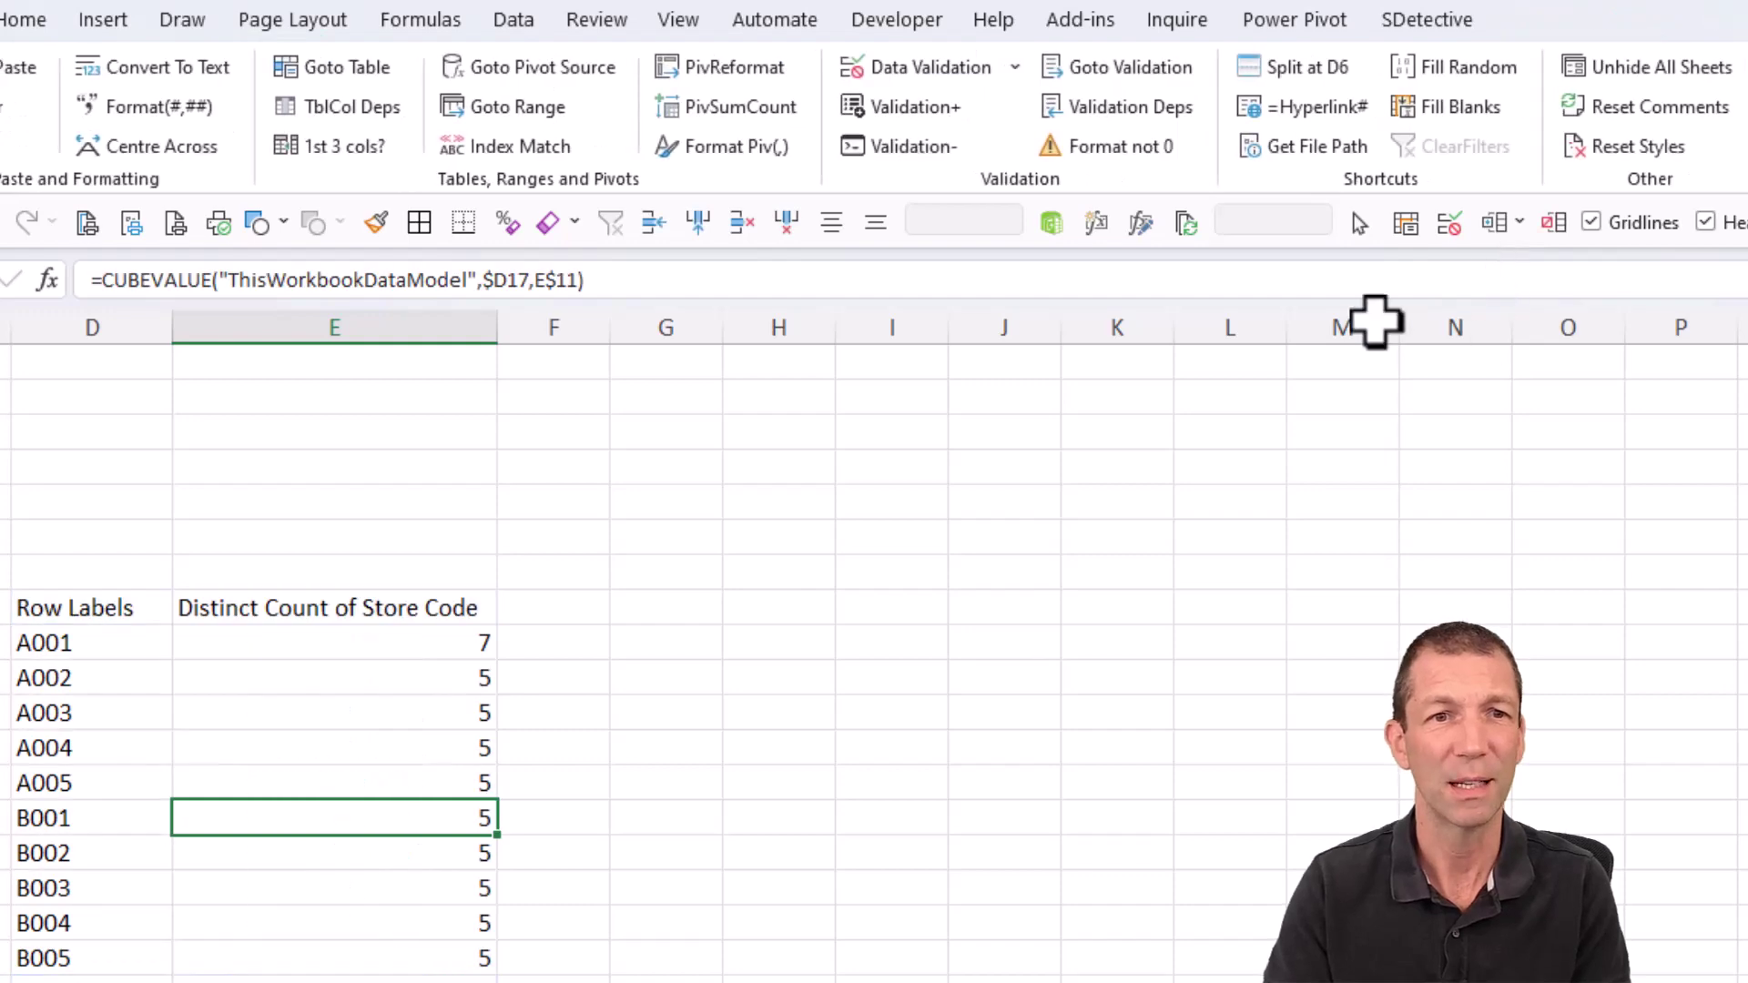
left_click(411, 651)
left_click_drag(398, 657, 737, 651)
left_click(396, 816)
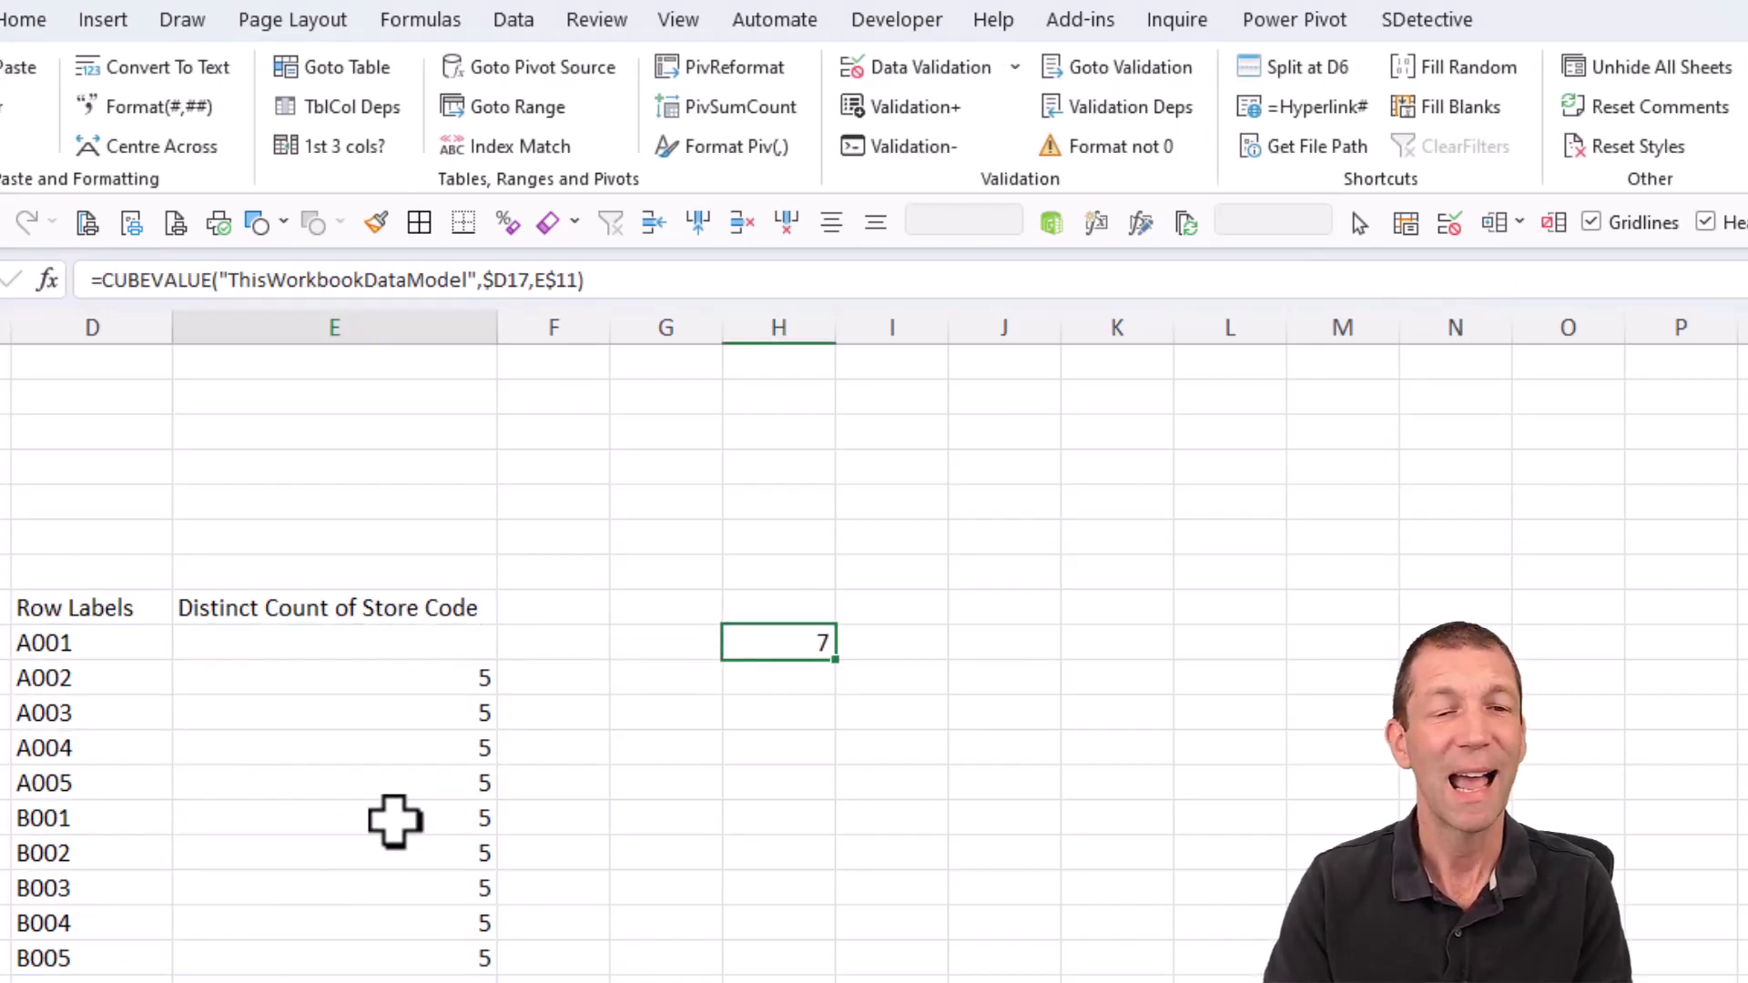
Move the A004 label to E10, then check its CUBEMEMBER formula and H12's CUBEVALUE formula.
left_click(104, 754)
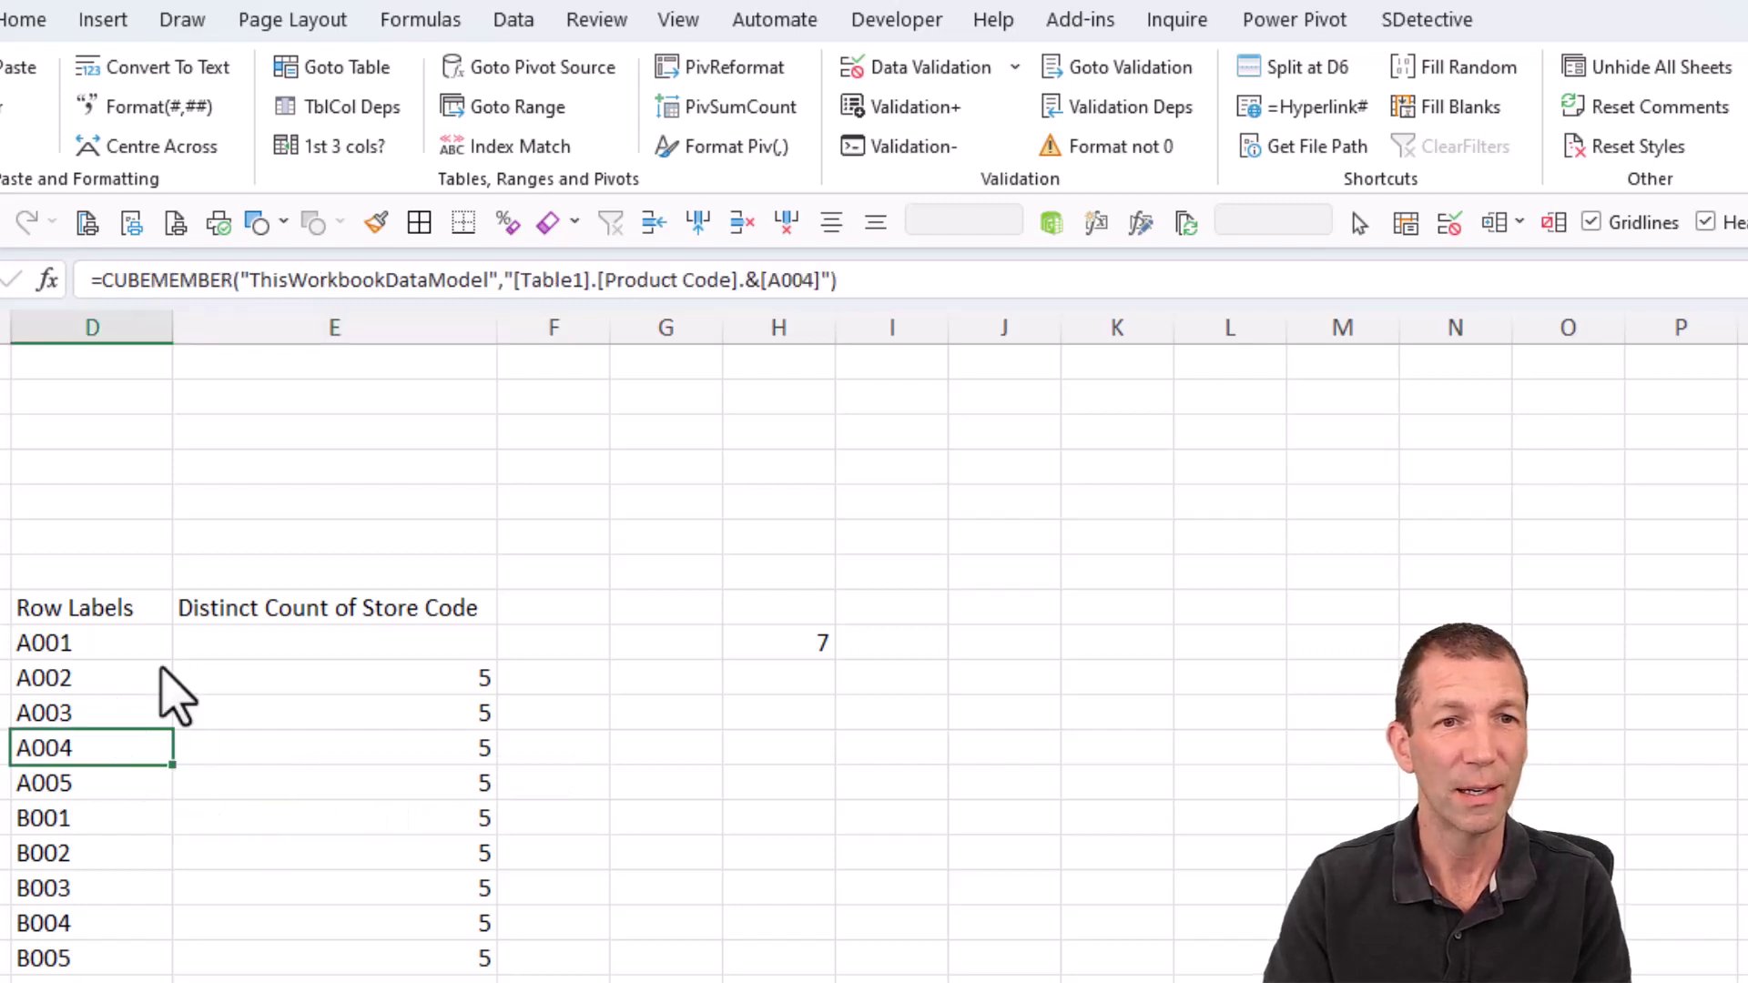
left_click_drag(168, 733, 276, 528)
key("F2")
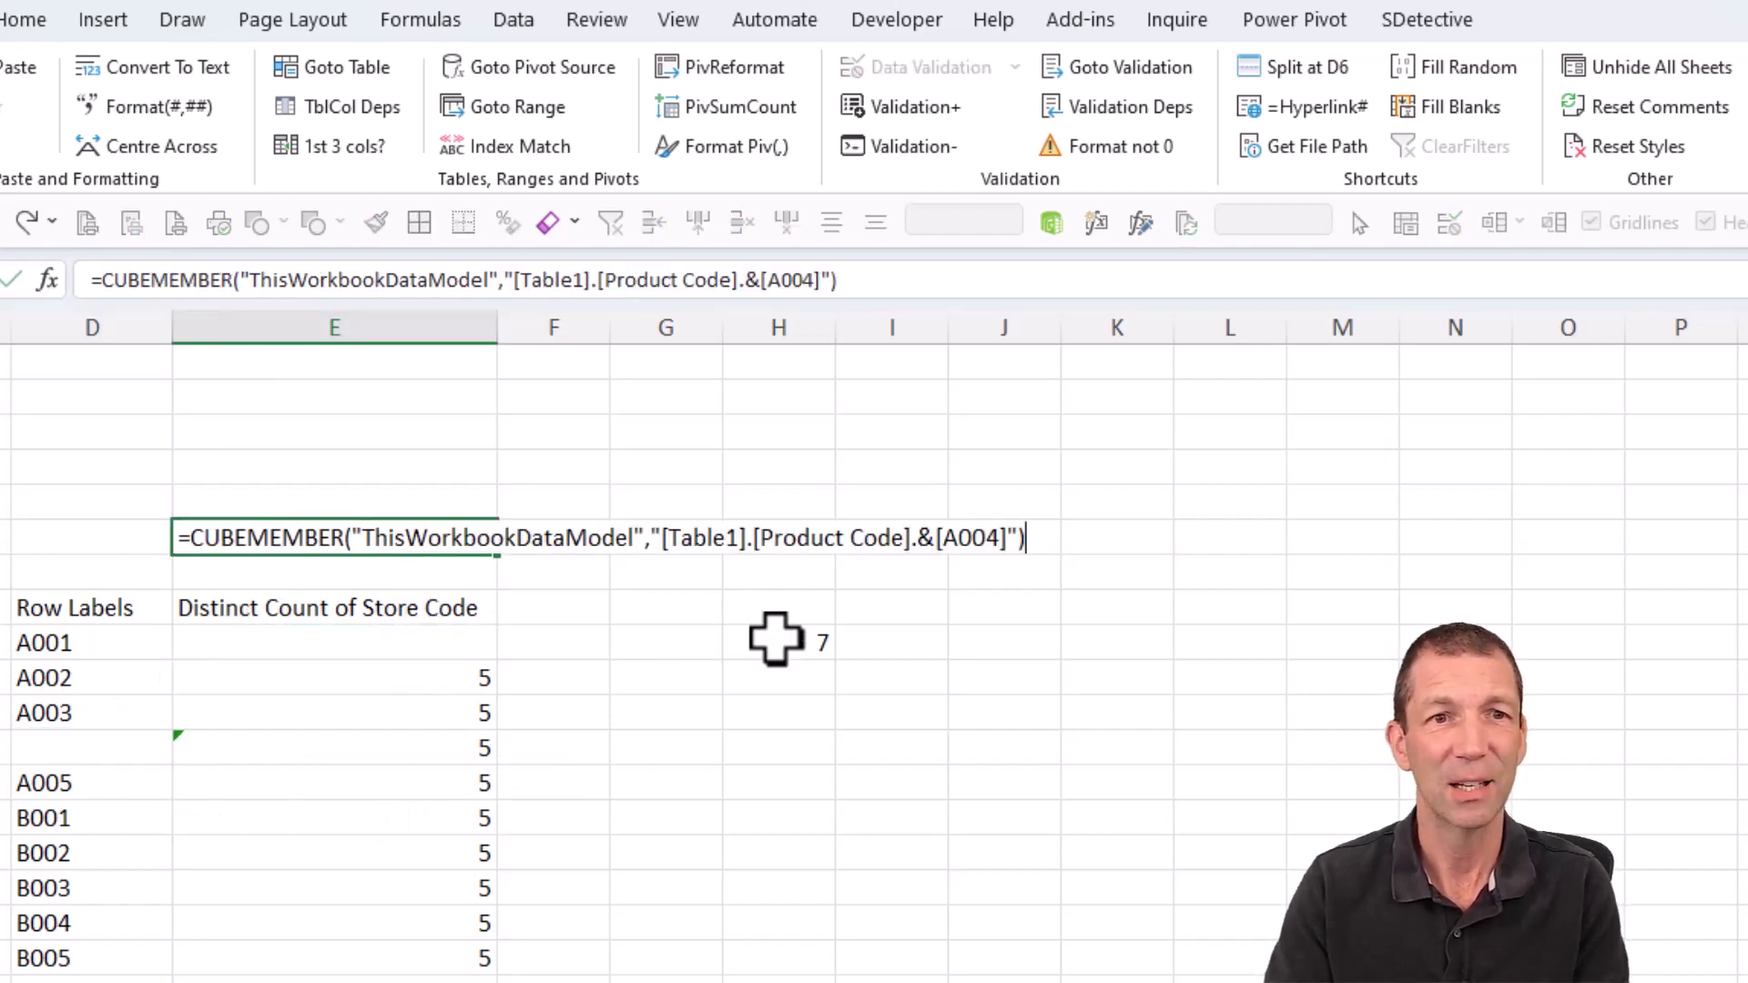
left_click(781, 642)
key("F2")
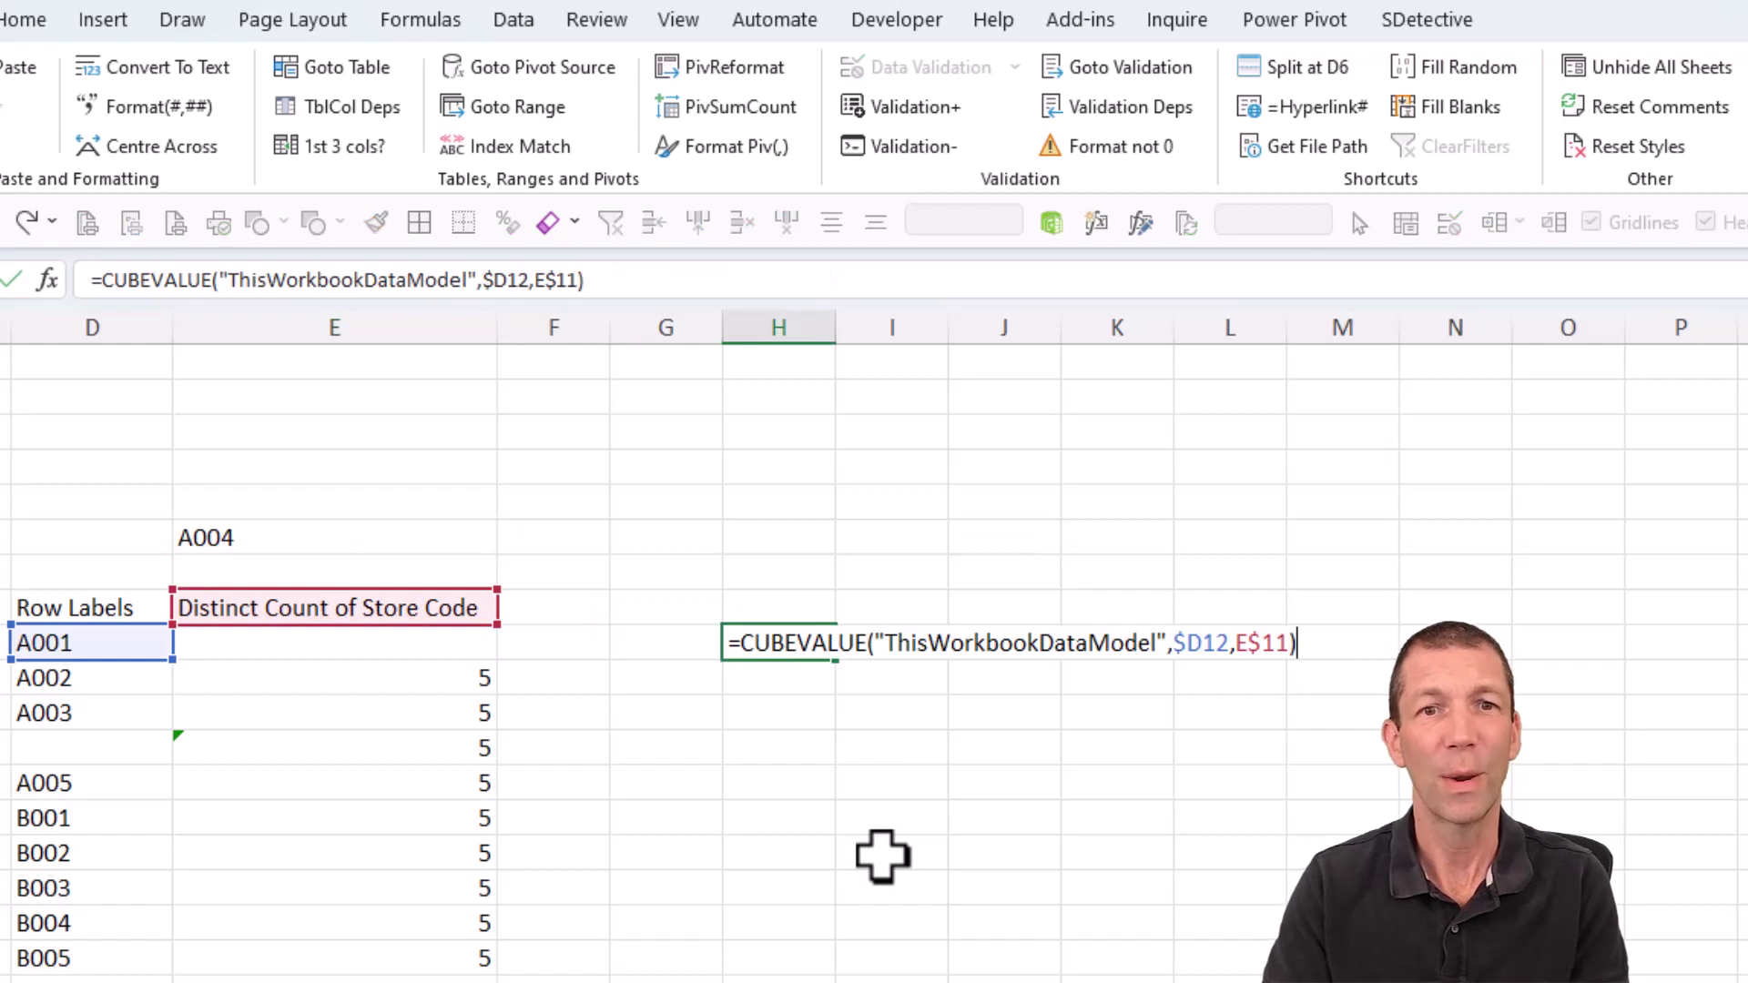
key("Escape")
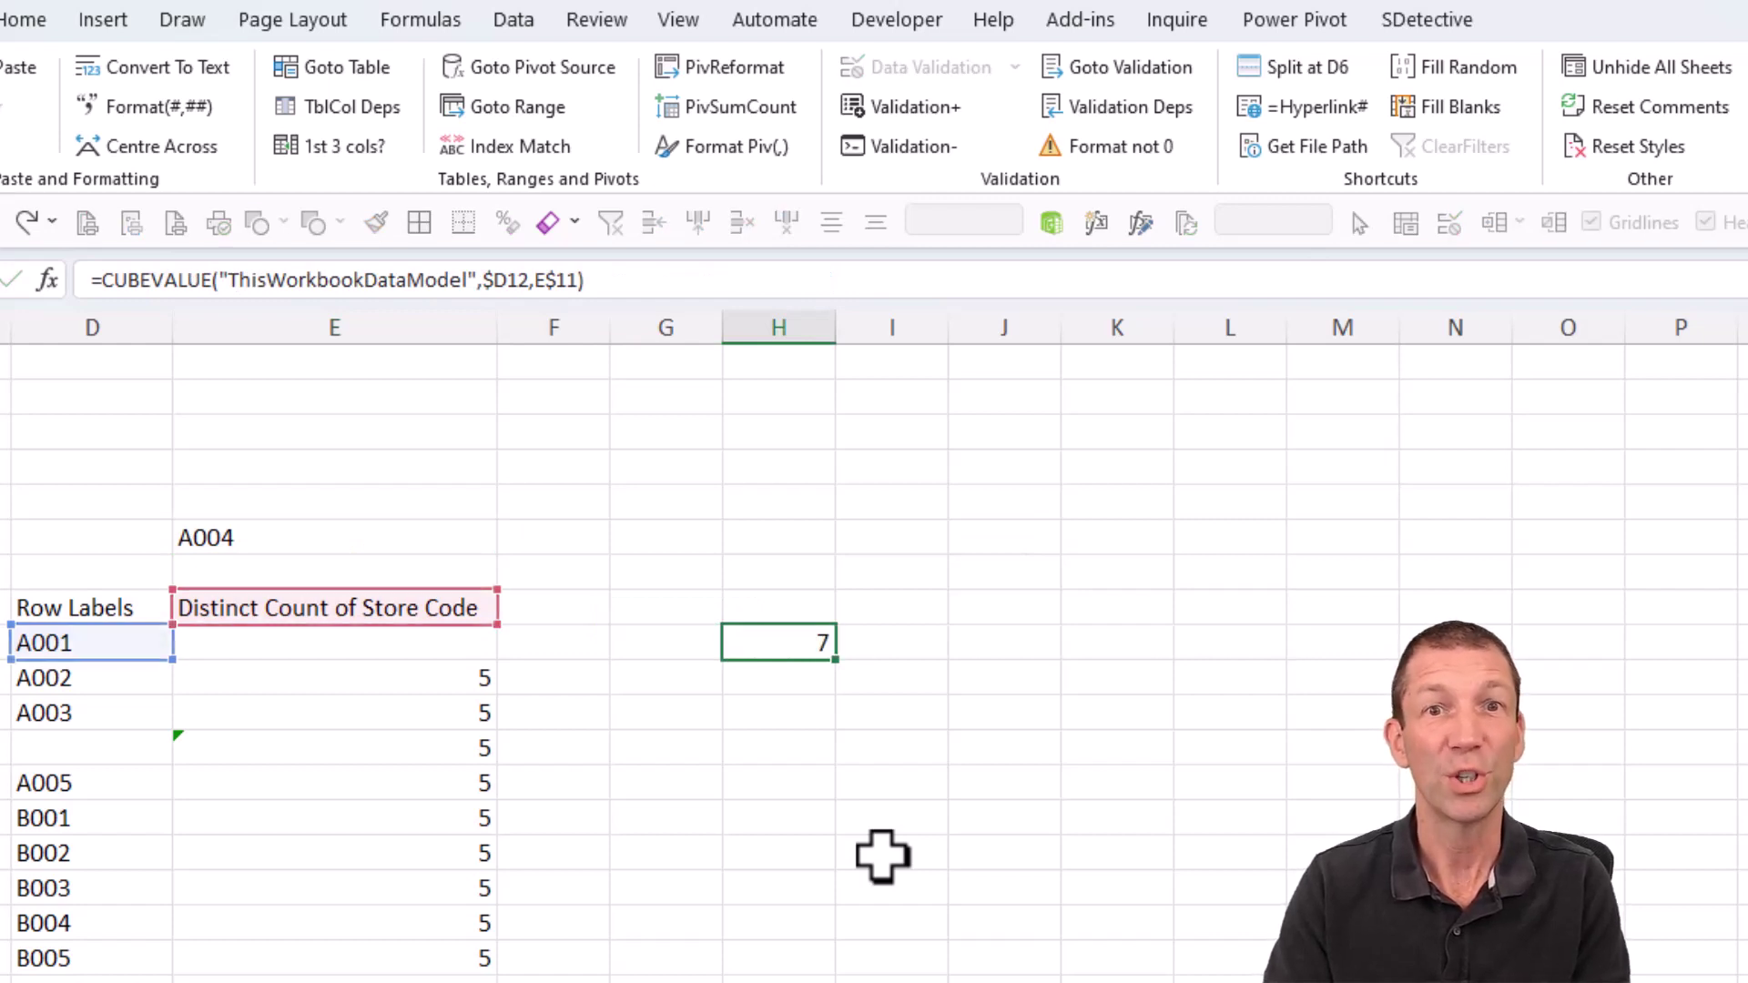